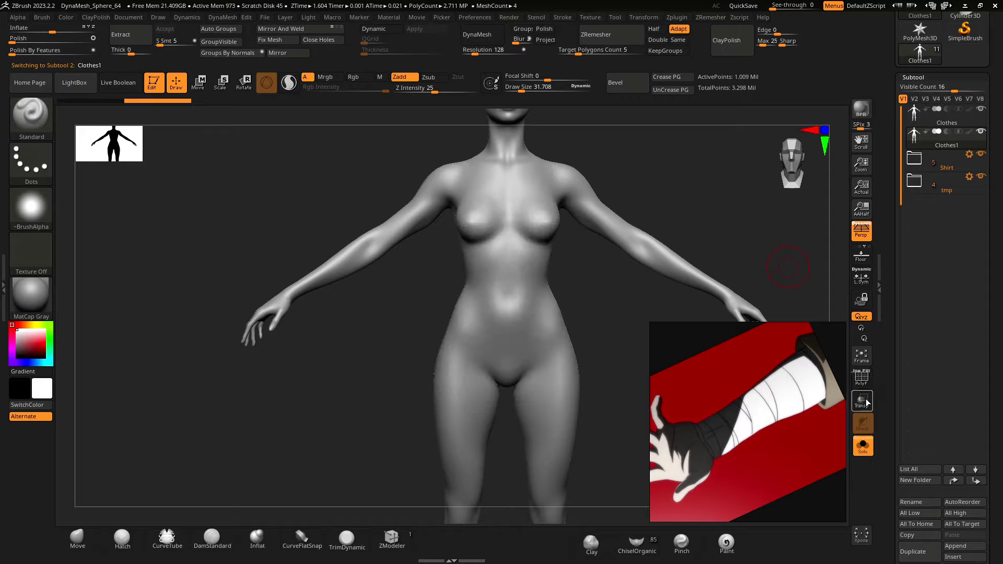
Step: Show the polyframe and use the KnifeCurve brush to cut the hand off the clothing mesh at the wrist
{"action": "key", "text": "shift+f"}
{"action": "left_click", "coordinate": [30, 115]}
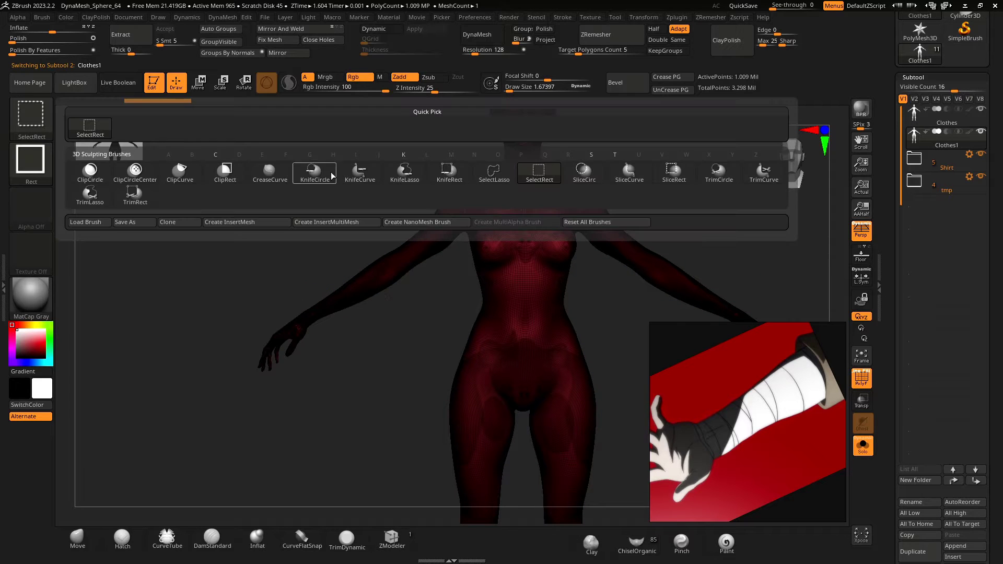
{"action": "left_click", "coordinate": [449, 174]}
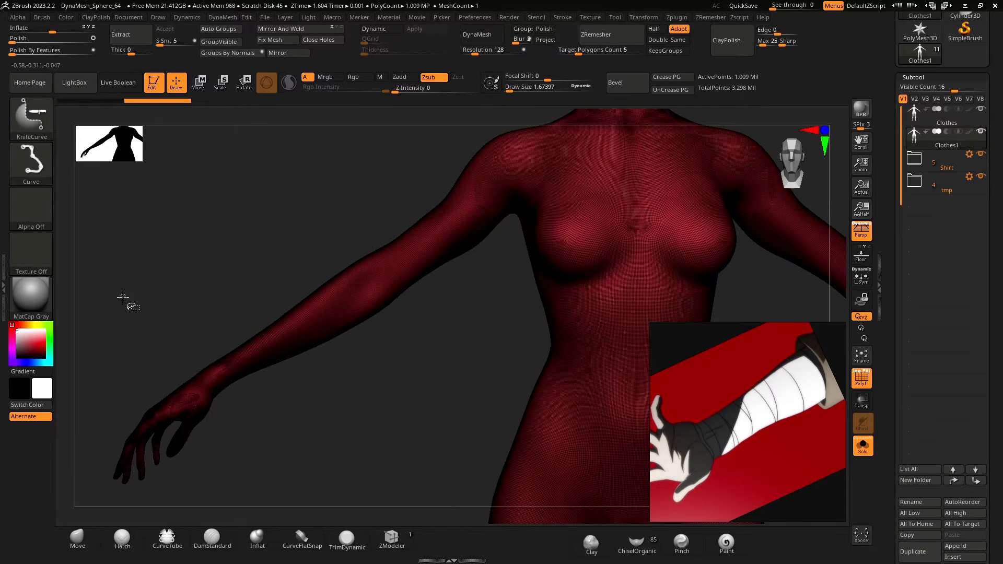
{"action": "left_click_drag", "start_coordinate": [130, 302], "coordinate": [289, 446], "text": "ctrl+shift"}
{"action": "left_click", "coordinate": [344, 415], "text": "ctrl+shift"}
{"action": "left_click_drag", "start_coordinate": [129, 277], "coordinate": [128, 278], "text": "ctrl+shift"}
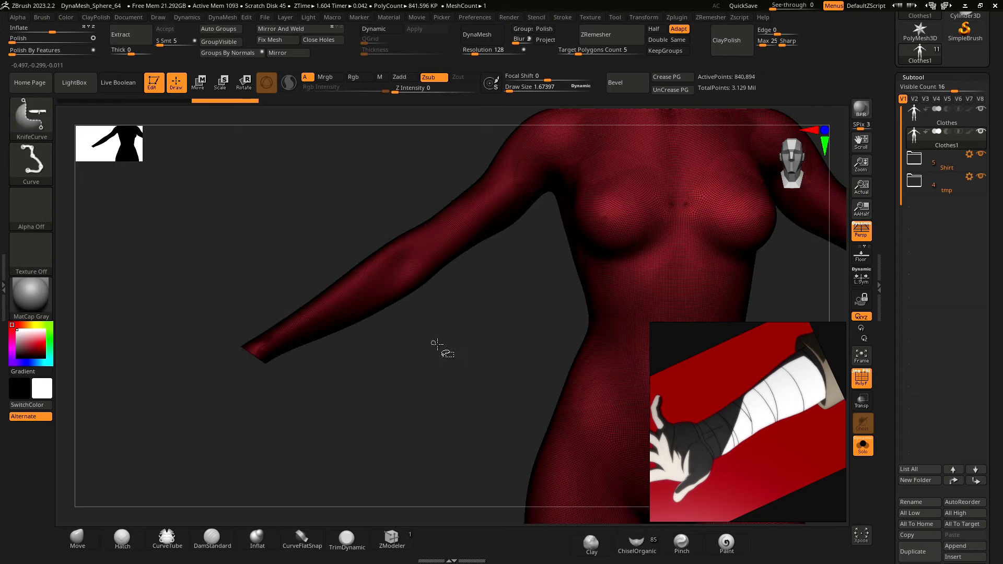
Step: Cut away everything above the elbow with KnifeCurve, undoing and repeating the cut so only the forearm piece is kept
{"action": "left_click_drag", "start_coordinate": [485, 334], "coordinate": [484, 335], "text": "ctrl+shift"}
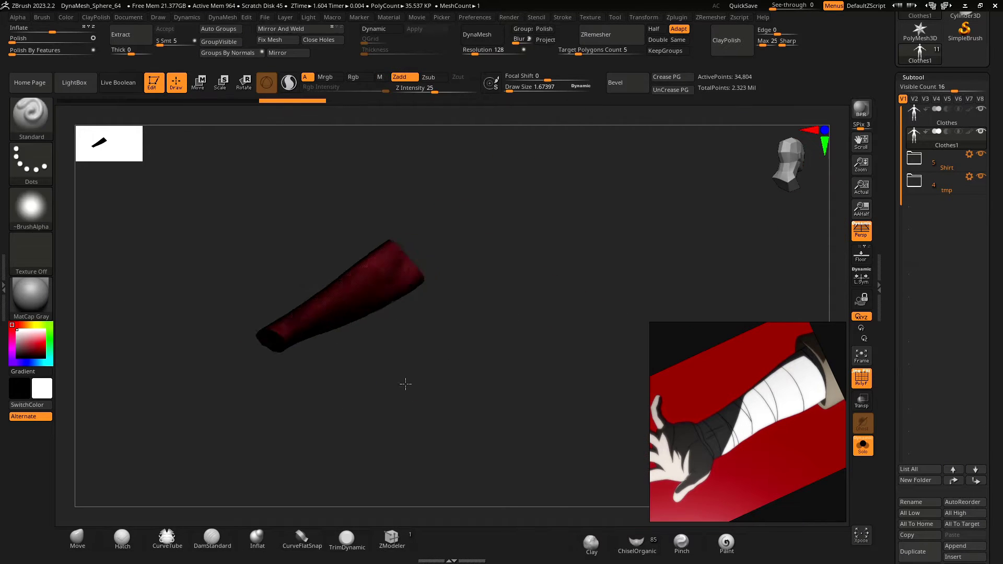
{"action": "key", "text": "ctrl+z"}
{"action": "left_click_drag", "start_coordinate": [365, 166], "coordinate": [444, 333], "text": "ctrl+shift"}
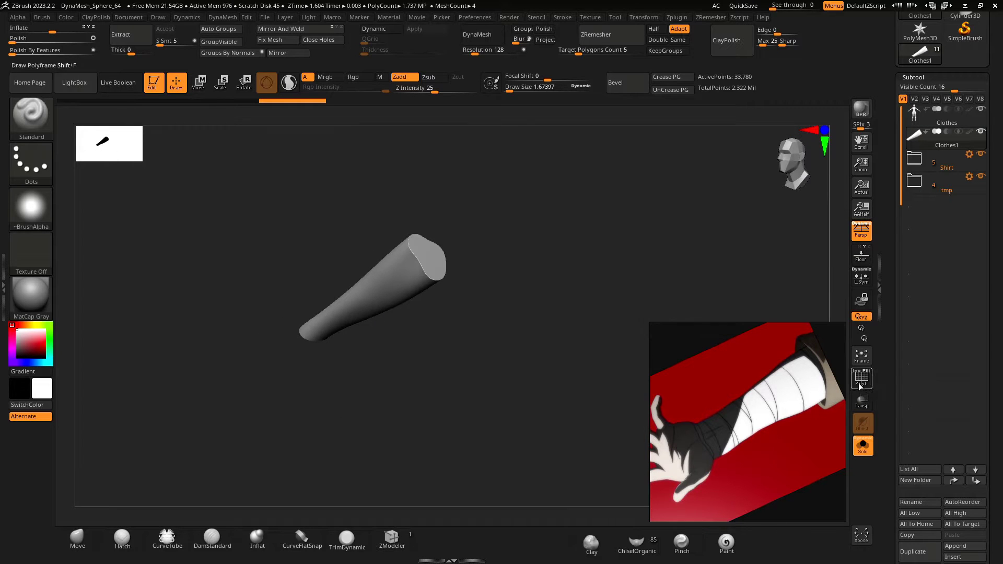
Step: Remove the end caps of the forearm piece with the ZModeler Delete action targeting Polygroup All
{"action": "key", "text": "shift+f"}
{"action": "right_click_drag", "start_coordinate": [419, 409], "coordinate": [208, 200], "text": "ctrl"}
{"action": "left_click_drag", "start_coordinate": [209, 200], "coordinate": [264, 252]}
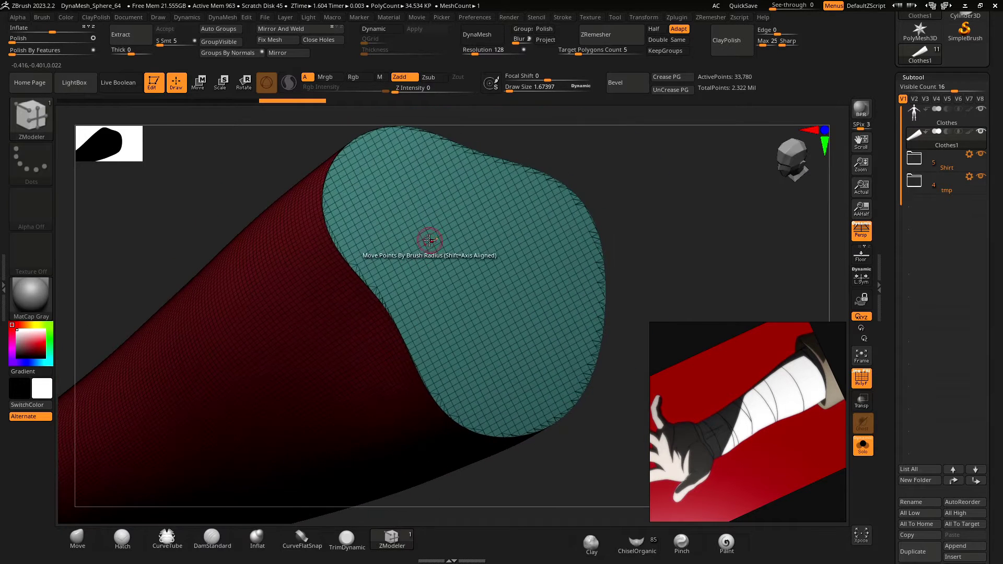
{"action": "key", "text": "space"}
{"action": "left_click", "coordinate": [287, 197]}
{"action": "left_click", "coordinate": [291, 291]}
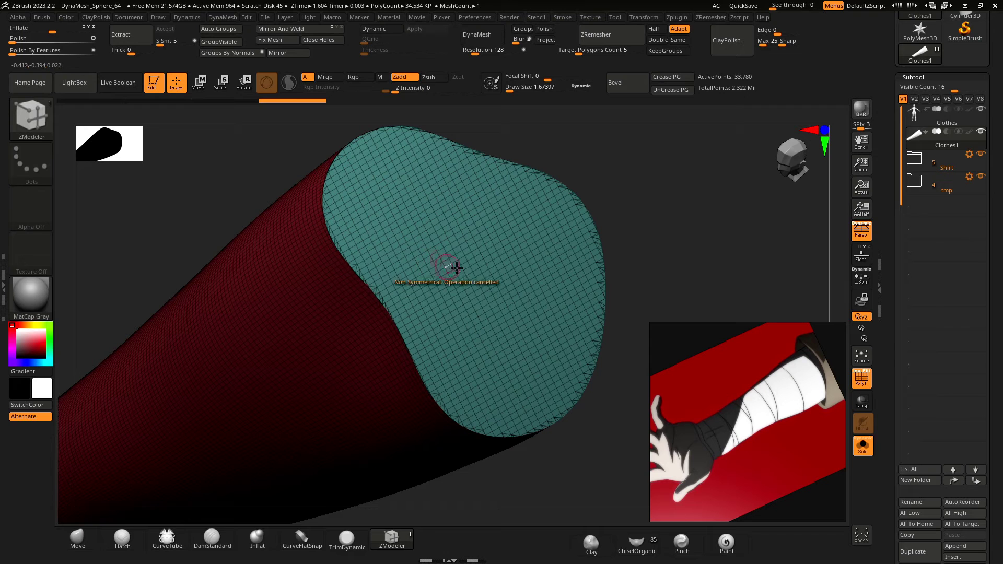
{"action": "right_click_drag", "start_coordinate": [445, 257], "coordinate": [157, 190], "text": "ctrl"}
{"action": "key", "text": "space"}
{"action": "left_click", "coordinate": [345, 200]}
{"action": "left_click", "coordinate": [442, 257]}
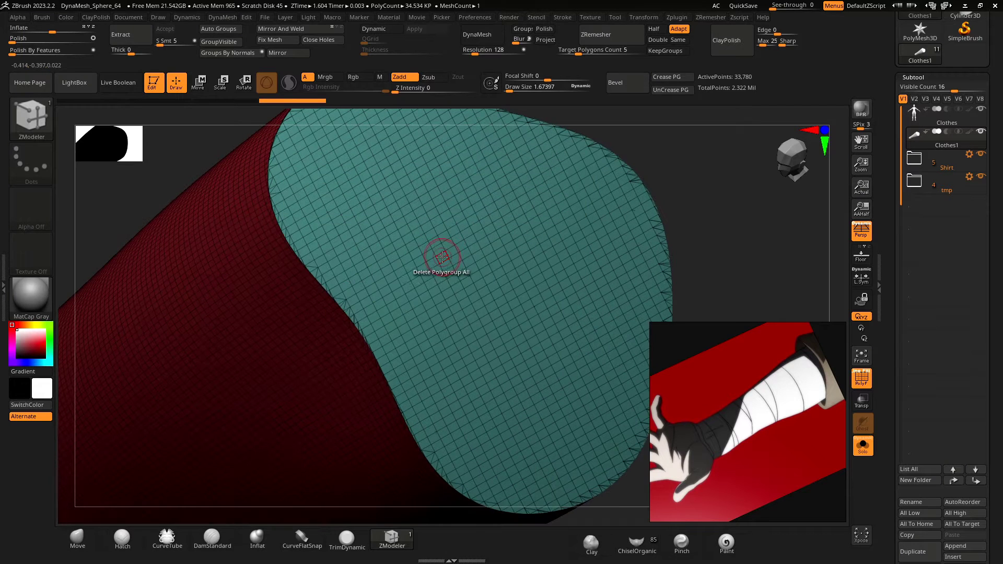
{"action": "mouse_move", "coordinate": [458, 219]}
{"action": "right_mouse_down"}
{"action": "mouse_move", "coordinate": [685, 273]}
{"action": "mouse_move", "coordinate": [223, 220]}
{"action": "mouse_move", "coordinate": [260, 237]}
{"action": "mouse_move", "coordinate": [238, 262]}
{"action": "mouse_move", "coordinate": [436, 237]}
{"action": "mouse_move", "coordinate": [224, 268]}
{"action": "mouse_move", "coordinate": [246, 321]}
{"action": "mouse_move", "coordinate": [342, 237]}
{"action": "mouse_move", "coordinate": [470, 236]}
{"action": "mouse_move", "coordinate": [322, 356]}
{"action": "mouse_move", "coordinate": [396, 396]}
{"action": "right_mouse_up"}
{"action": "left_click", "coordinate": [437, 237]}
{"action": "left_click", "coordinate": [346, 210]}
Step: Use the SliceCurve brush to split the forearm piece into diagonal bandage bands from the elbow towards the wrist
{"action": "left_click", "coordinate": [31, 124], "text": "ctrl+shift"}
{"action": "left_click", "coordinate": [622, 181]}
{"action": "right_click_drag", "start_coordinate": [621, 181], "coordinate": [276, 263]}
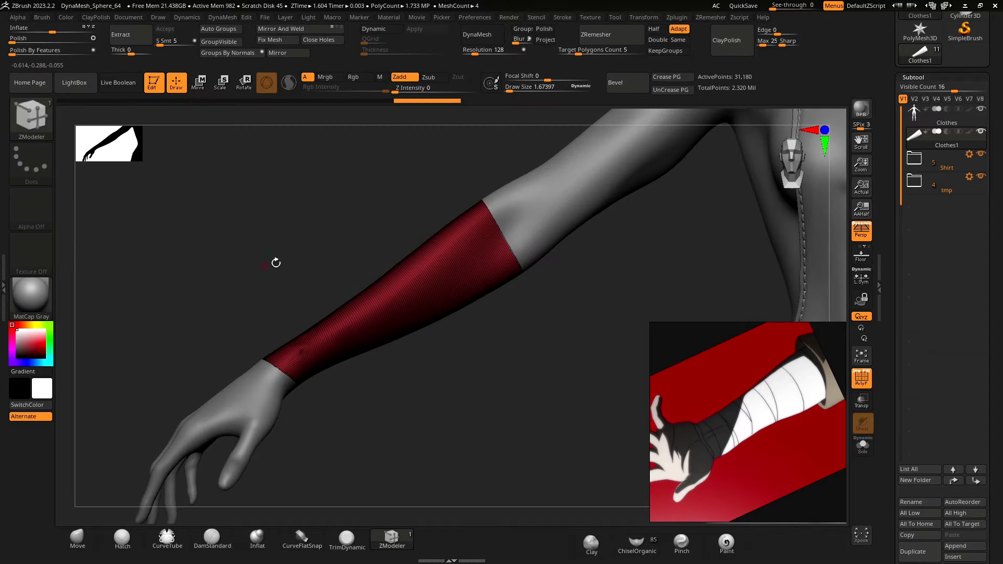
{"action": "left_click_drag", "start_coordinate": [550, 366], "coordinate": [550, 366], "text": "ctrl+shift"}
{"action": "mouse_move", "coordinate": [394, 193]}
{"action": "left_mouse_down", "text": "ctrl+shift"}
{"action": "mouse_move", "coordinate": [477, 358]}
{"action": "mouse_move", "coordinate": [438, 340]}
{"action": "left_mouse_up", "text": "ctrl+shift"}
{"action": "left_click_drag", "start_coordinate": [312, 282], "coordinate": [390, 393], "text": "ctrl+shift"}
{"action": "left_click_drag", "start_coordinate": [300, 310], "coordinate": [320, 349], "text": "ctrl+shift"}
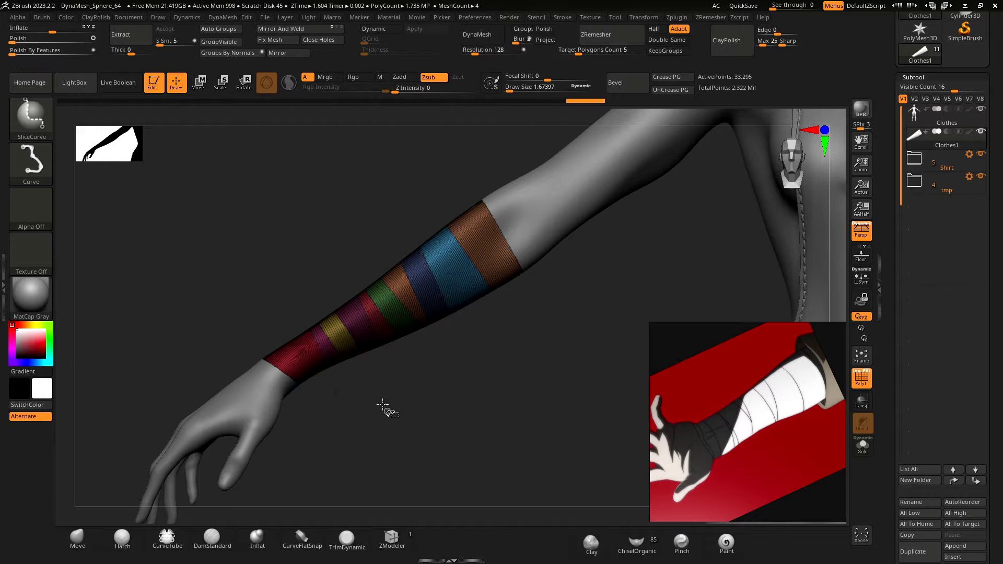
Step: Add more SliceCurve cuts close to the wrist and just below the elbow to complete the bands
{"action": "left_click_drag", "start_coordinate": [251, 326], "coordinate": [348, 428], "text": "ctrl+shift"}
{"action": "mouse_move", "coordinate": [348, 428]}
{"action": "right_mouse_down", "text": "alt"}
{"action": "mouse_move", "coordinate": [190, 324]}
{"action": "mouse_move", "coordinate": [397, 292]}
{"action": "right_mouse_up", "text": "alt"}
{"action": "left_click_drag", "start_coordinate": [482, 177], "coordinate": [575, 327], "text": "ctrl+shift"}
{"action": "right_click_drag", "start_coordinate": [575, 327], "coordinate": [497, 395], "text": "alt"}
{"action": "left_click_drag", "start_coordinate": [455, 183], "coordinate": [499, 295], "text": "ctrl+shift"}
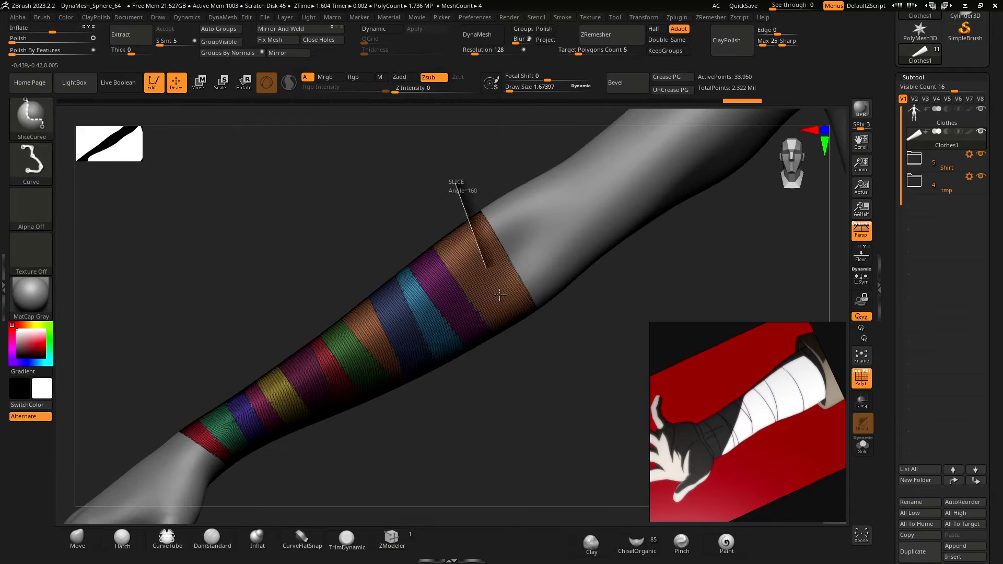
Step: Try a steep diagonal slice through the isolated purple band below the elbow and undo it
{"action": "left_click", "coordinate": [416, 290], "text": "ctrl+shift"}
{"action": "left_click_drag", "start_coordinate": [436, 409], "coordinate": [433, 410], "text": "ctrl+shift"}
{"action": "left_click", "coordinate": [235, 310], "text": "ctrl+shift"}
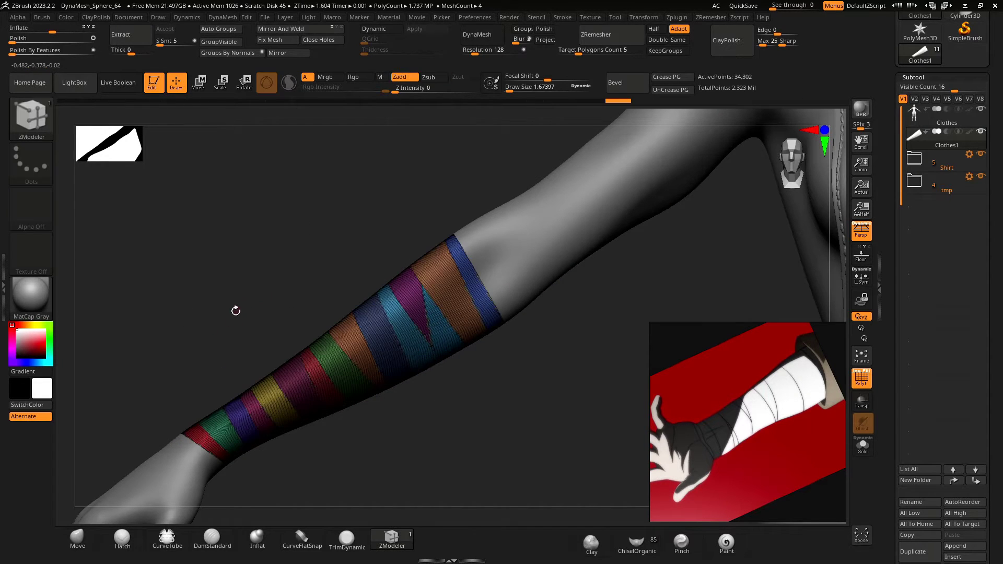
{"action": "right_click_drag", "start_coordinate": [213, 328], "coordinate": [235, 313], "text": "alt"}
{"action": "key", "text": "ctrl+z"}
{"action": "key", "text": "ctrl+z"}
Step: Slice a narrow diagonal wedge off the purple band below the elbow and show all bands
{"action": "left_click_drag", "start_coordinate": [417, 192], "coordinate": [492, 394], "text": "ctrl+shift"}
{"action": "left_click", "coordinate": [211, 322], "text": "ctrl+shift"}
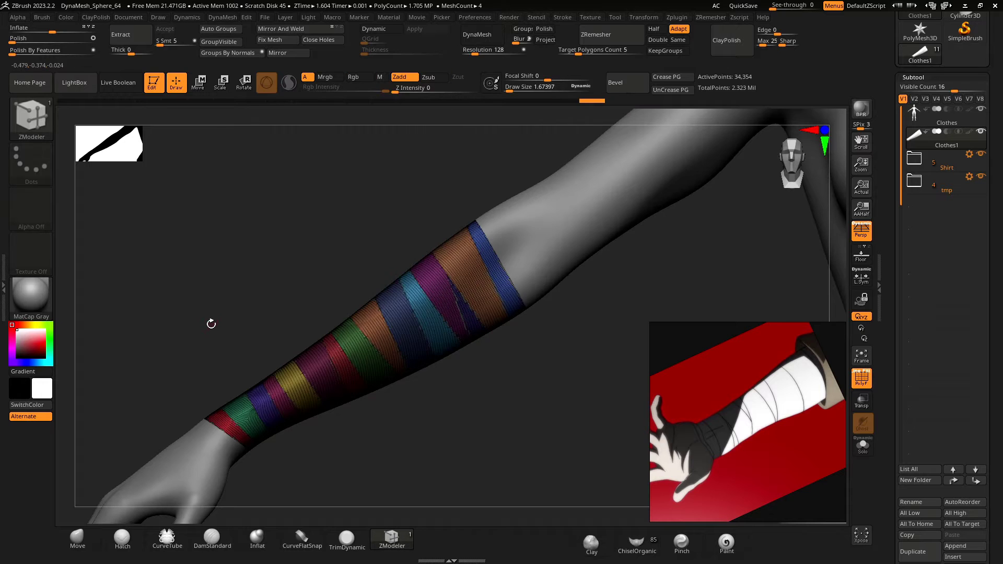
{"action": "right_click_drag", "start_coordinate": [211, 322], "coordinate": [340, 339], "text": "alt"}
Step: Solo the forearm wrap, then isolate the yellow band and the green wrist band and slice each diagonally
{"action": "left_click", "coordinate": [863, 448]}
{"action": "right_click_drag", "start_coordinate": [530, 428], "coordinate": [480, 376], "text": "ctrl"}
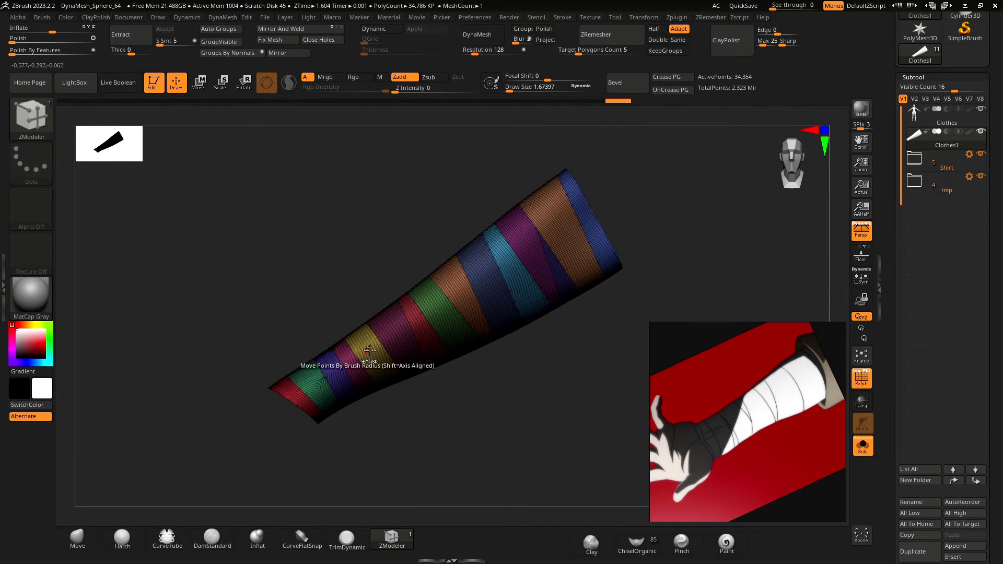
{"action": "left_click", "coordinate": [367, 356], "text": "ctrl+shift"}
{"action": "left_click_drag", "start_coordinate": [438, 401], "coordinate": [438, 402], "text": "ctrl+shift"}
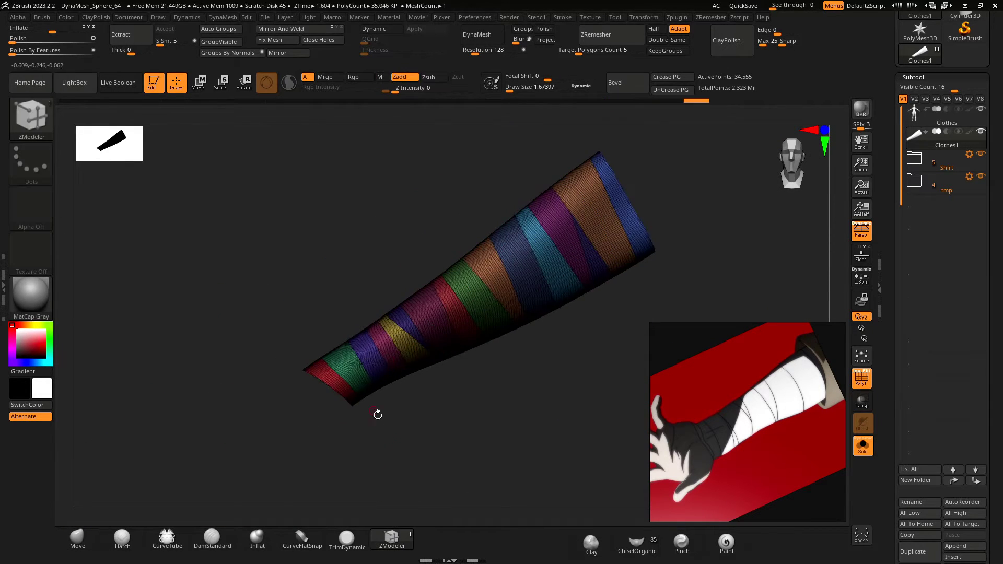
{"action": "left_click", "coordinate": [350, 328], "text": "ctrl+shift"}
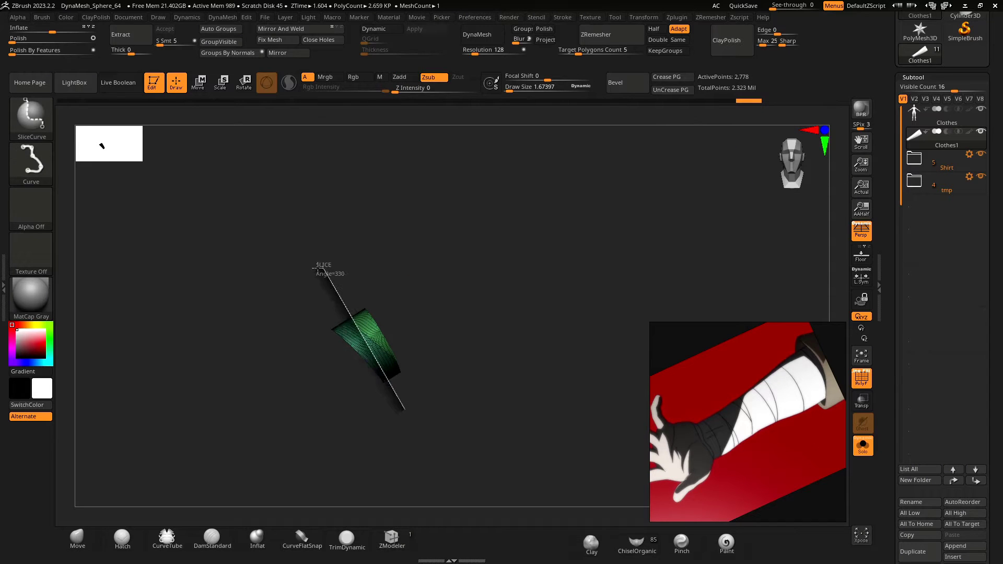
{"action": "left_click", "coordinate": [436, 427], "text": "ctrl+shift"}
Step: Add another overlapping diagonal slice to an isolated band in the lower half of the forearm
{"action": "right_click_drag", "start_coordinate": [449, 438], "coordinate": [292, 334]}
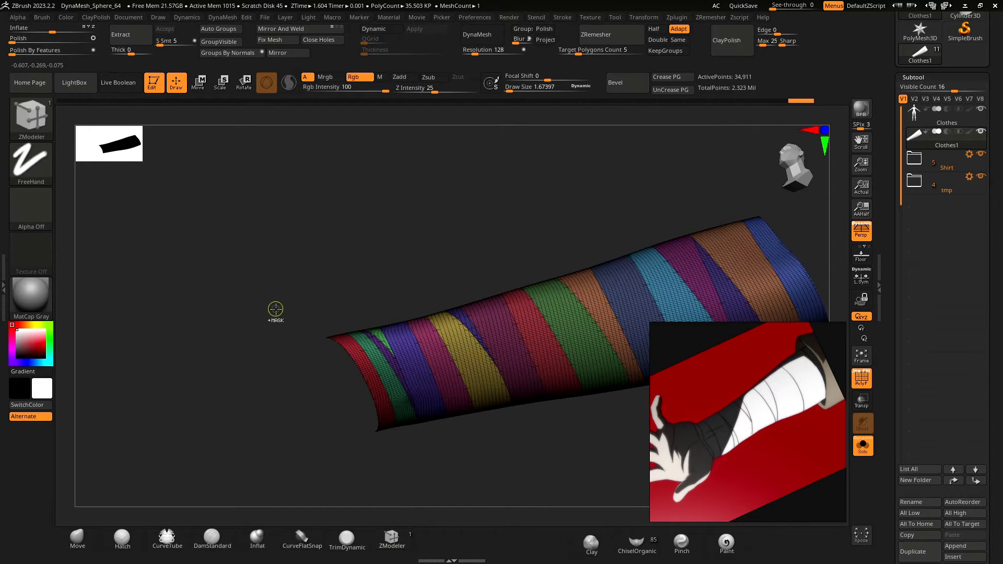
{"action": "left_click", "coordinate": [274, 310], "text": "ctrl"}
{"action": "left_click", "coordinate": [272, 298], "text": "ctrl"}
{"action": "right_click_drag", "start_coordinate": [259, 266], "coordinate": [468, 313], "text": "shift"}
{"action": "right_click_drag", "start_coordinate": [468, 313], "coordinate": [440, 353], "text": "alt"}
{"action": "left_click", "coordinate": [440, 352], "text": "ctrl+shift"}
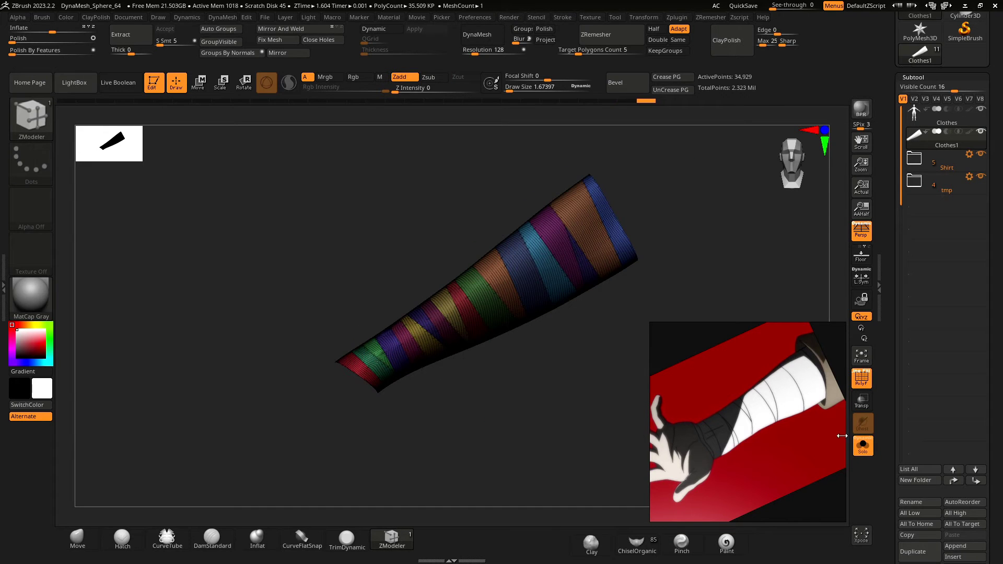
Step: Separate the bands along their polygroup edges with Unweld Groups Border
{"action": "scroll", "coordinate": [926, 92], "scroll_direction": "up", "scroll_amount": 2}
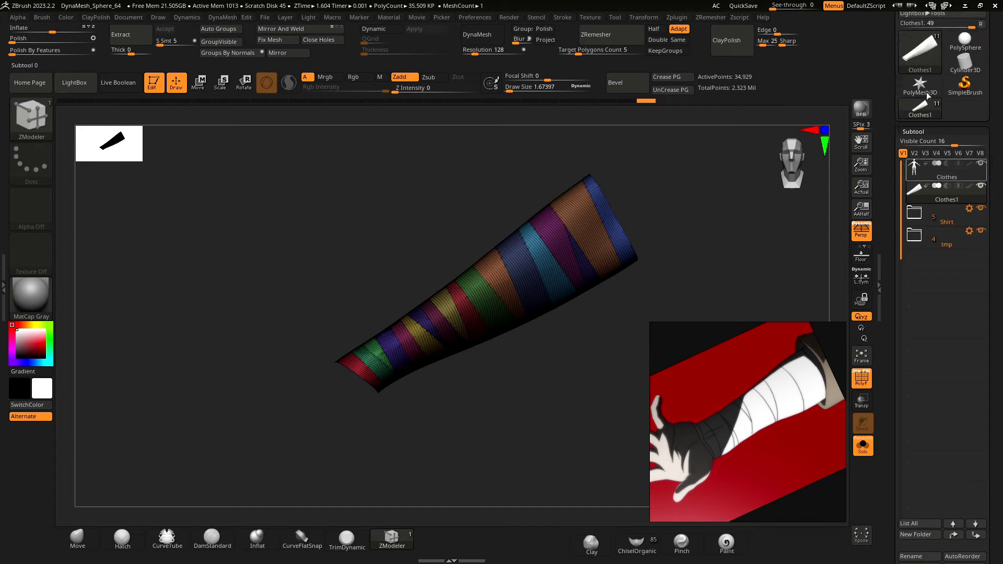
{"action": "scroll", "coordinate": [927, 93], "scroll_direction": "up", "scroll_amount": 3}
{"action": "left_click", "coordinate": [914, 45]}
{"action": "scroll", "coordinate": [915, 193], "scroll_direction": "down", "scroll_amount": 10}
{"action": "scroll", "coordinate": [916, 194], "scroll_direction": "up", "scroll_amount": 3}
{"action": "left_click", "coordinate": [917, 61]}
{"action": "scroll", "coordinate": [922, 157], "scroll_direction": "down", "scroll_amount": 2}
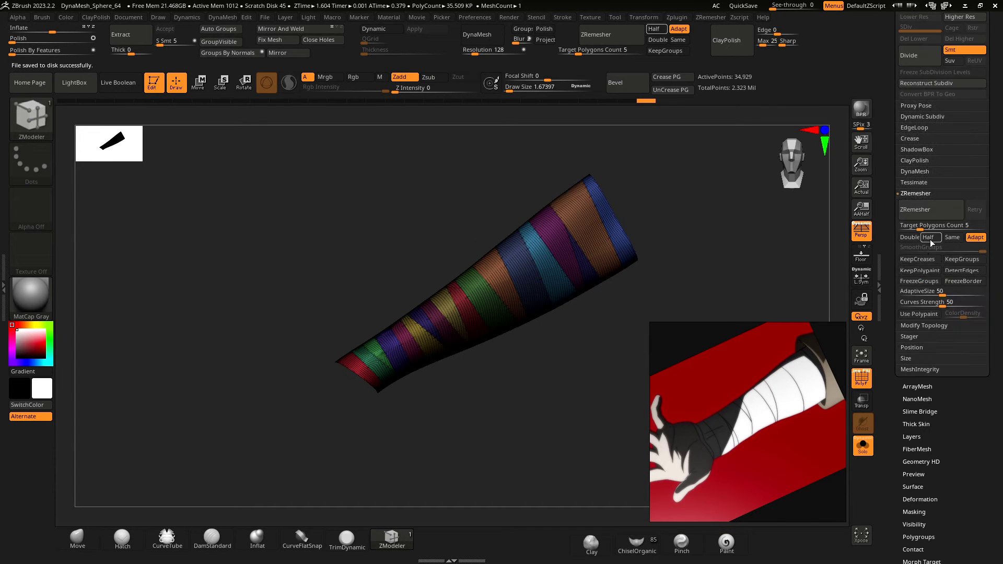
{"action": "left_click", "coordinate": [914, 193]}
{"action": "left_click", "coordinate": [911, 205]}
{"action": "left_click", "coordinate": [920, 324]}
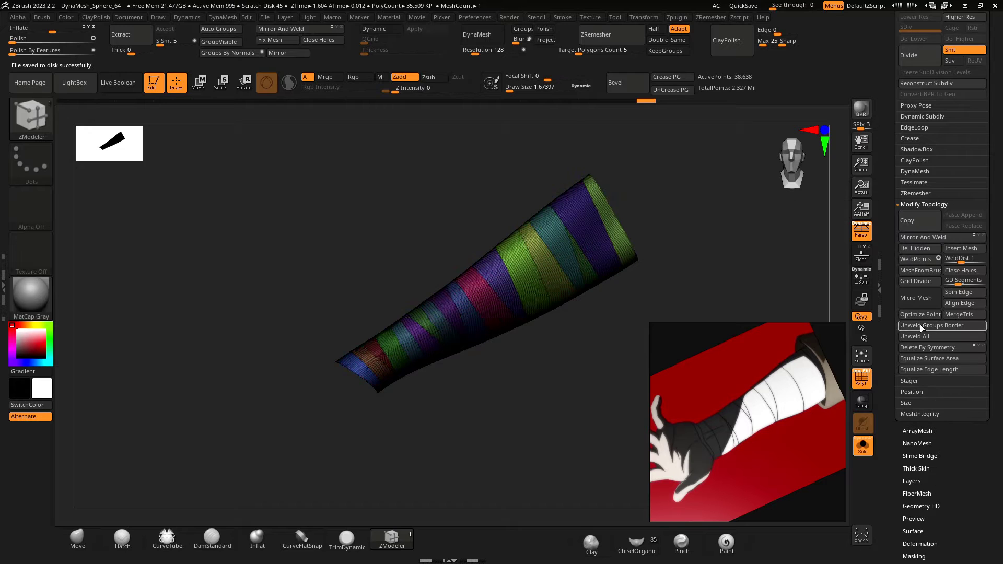
Step: Check the wrap against the arm, enable KeepGroups and try to ZRemesh the bands
{"action": "left_click_drag", "start_coordinate": [571, 409], "coordinate": [512, 421]}
{"action": "left_click", "coordinate": [857, 445]}
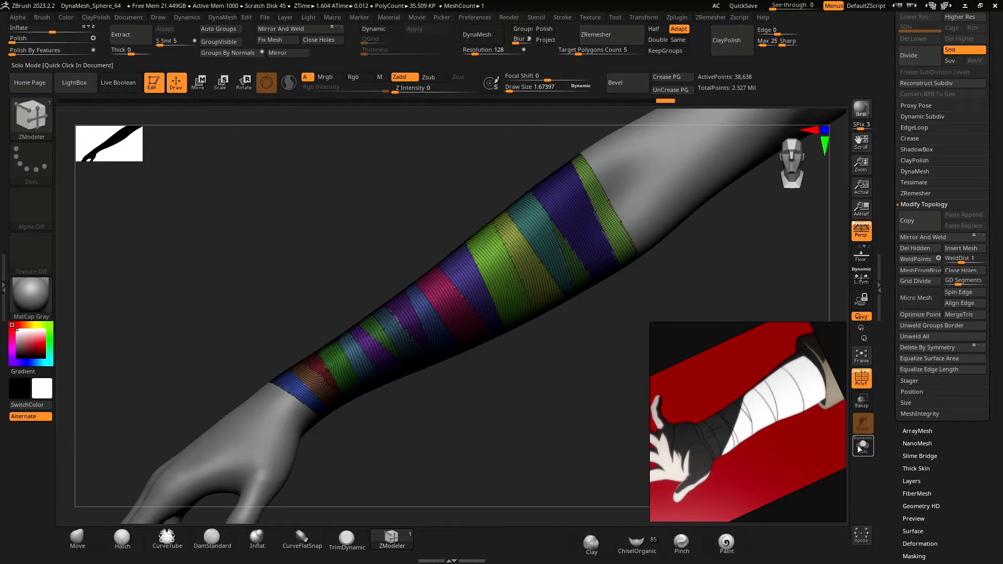
{"action": "left_click", "coordinate": [857, 445]}
{"action": "left_click", "coordinate": [659, 51]}
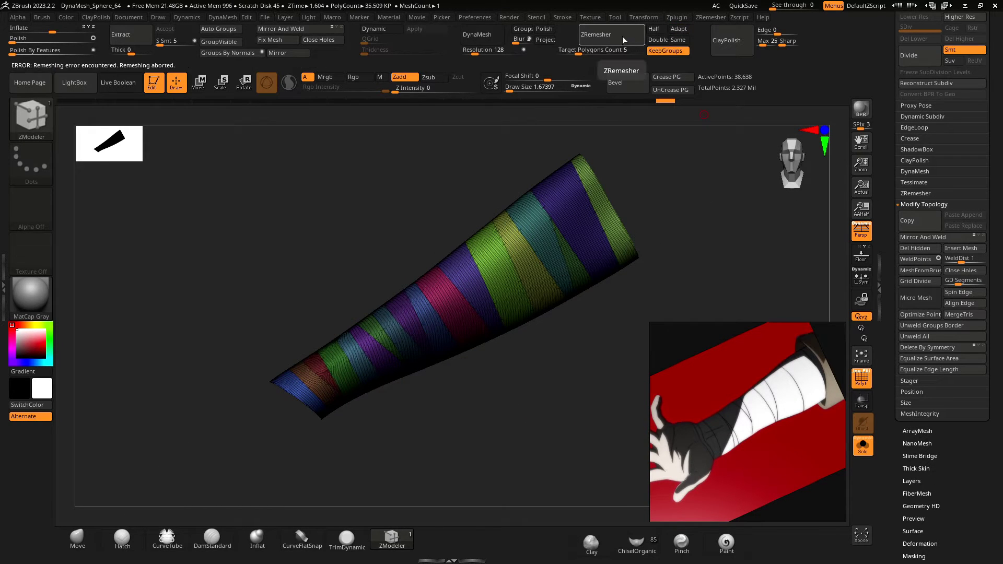
{"action": "left_click", "coordinate": [623, 36]}
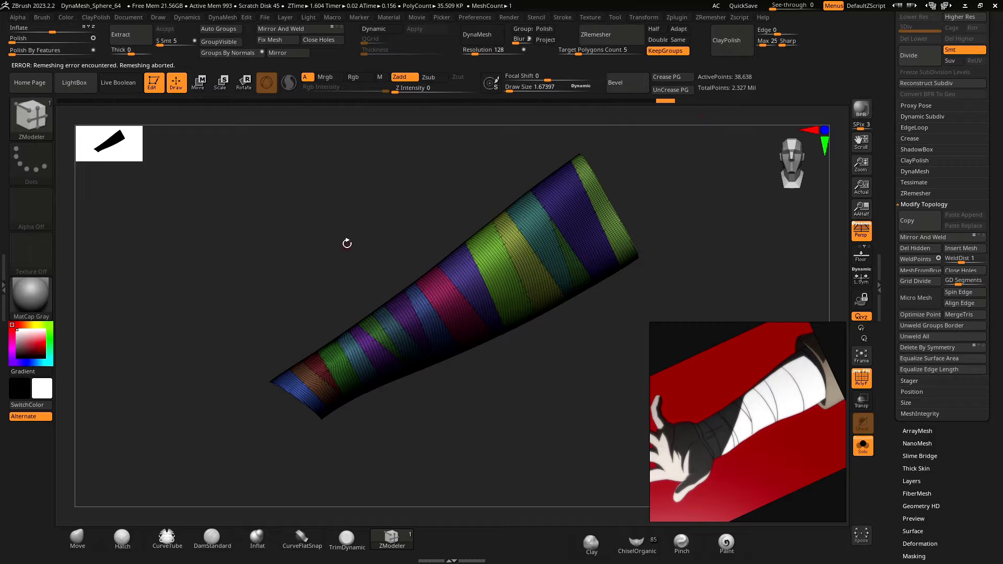
Step: Repair the forearm mesh with Fix Mesh and ZRemesh it with KeepGroups and a target polygon count of 5
{"action": "left_click", "coordinate": [920, 413]}
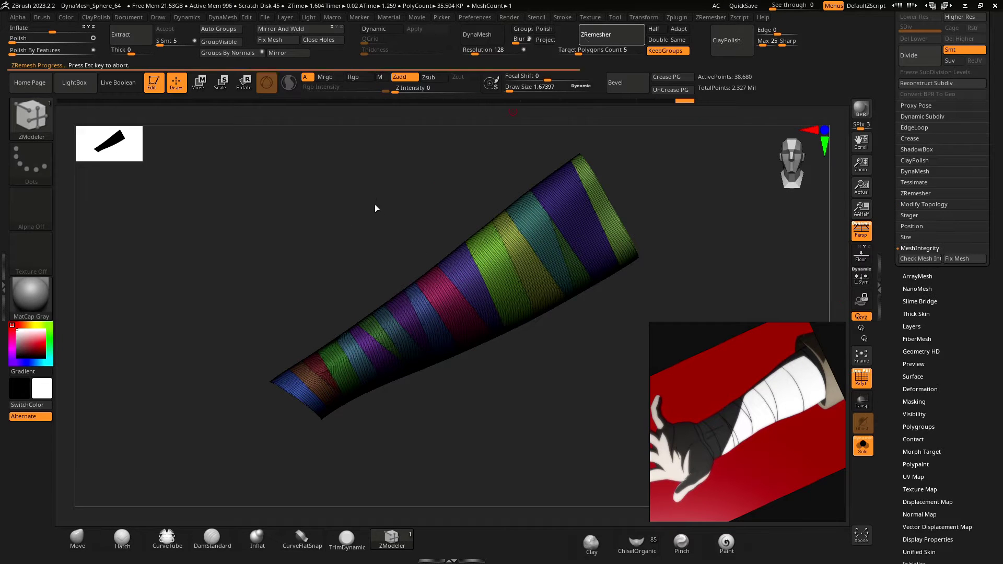
{"action": "mouse_move", "coordinate": [375, 208]}
{"action": "left_mouse_down", "text": "alt"}
{"action": "mouse_move", "coordinate": [340, 235]}
{"action": "mouse_move", "coordinate": [352, 215]}
{"action": "left_mouse_up", "text": "alt"}
{"action": "key", "text": "space"}
{"action": "left_click", "coordinate": [313, 319]}
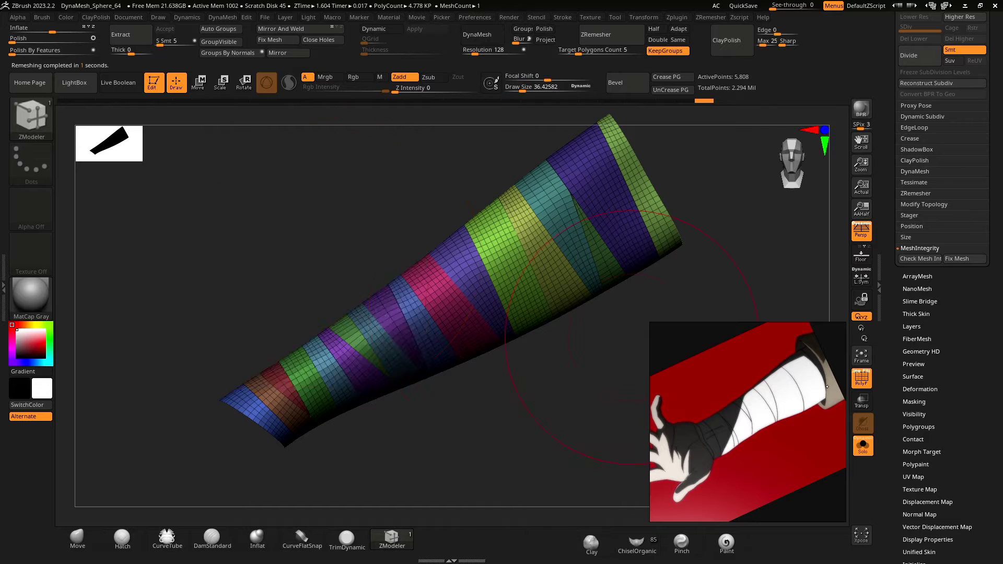
{"action": "key", "text": "space"}
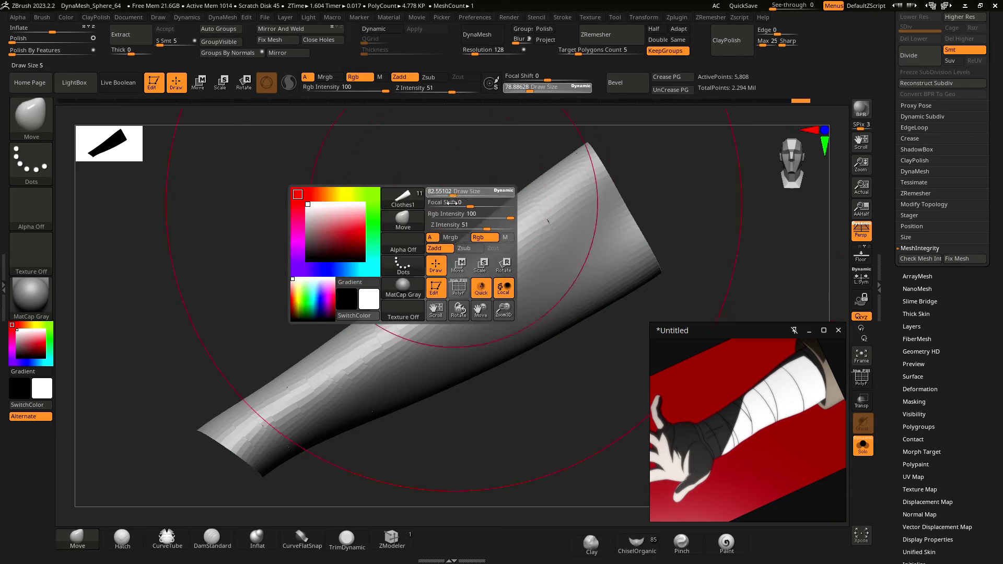
Step: Enable dynamic subdivision, crease the polygroup borders and set the dynamic thickness to 0.002
{"action": "left_click", "coordinate": [374, 28]}
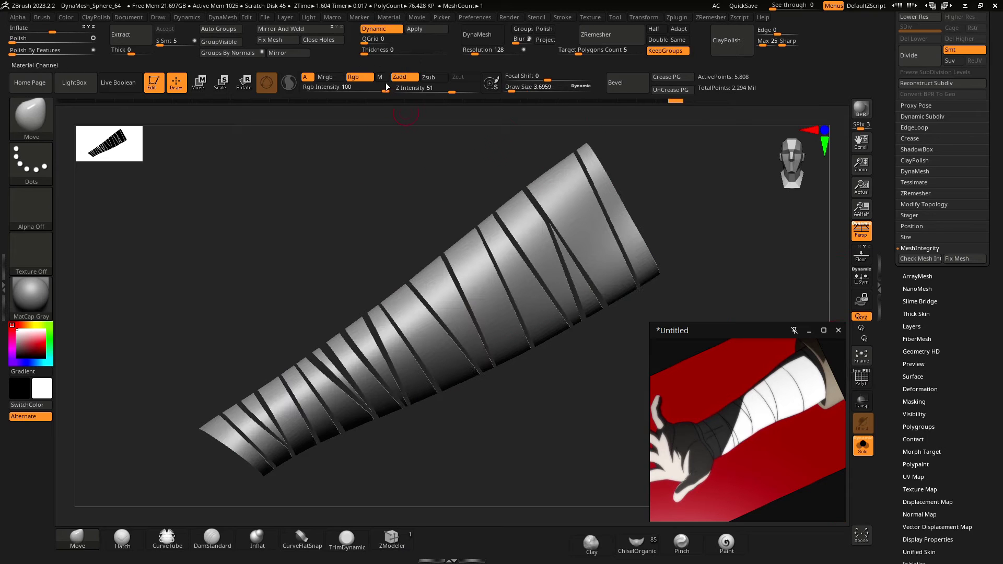
{"action": "left_click", "coordinate": [670, 78]}
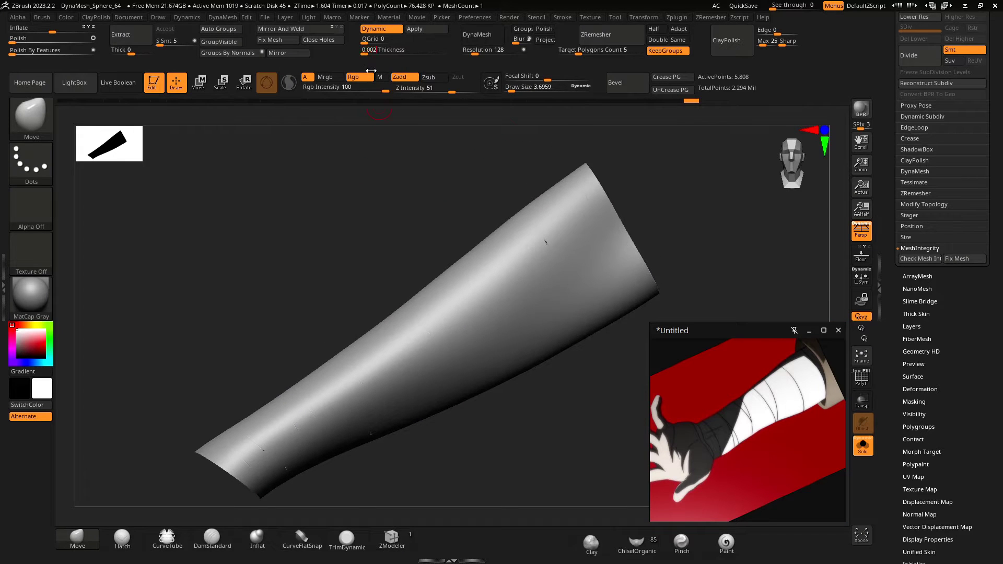
{"action": "key", "text": "Return"}
{"action": "left_click_drag", "start_coordinate": [313, 251], "coordinate": [313, 285]}
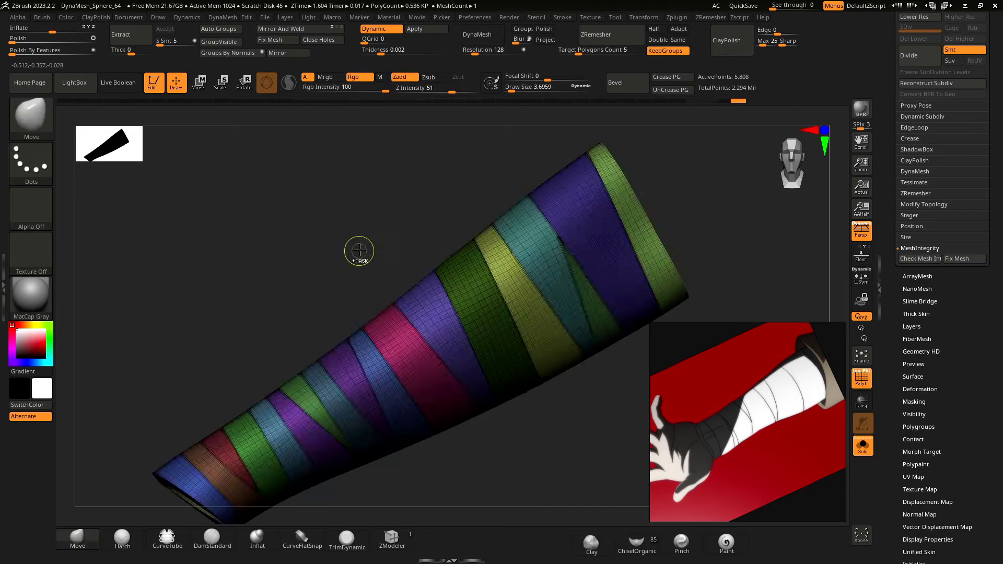
Step: Try pulling the bright green band outward with the Move brush while the other bands are masked
{"action": "key", "text": "space"}
{"action": "left_click_drag", "start_coordinate": [397, 252], "coordinate": [365, 241]}
{"action": "left_click_drag", "start_coordinate": [470, 258], "coordinate": [466, 251]}
{"action": "left_click_drag", "start_coordinate": [335, 209], "coordinate": [410, 230]}
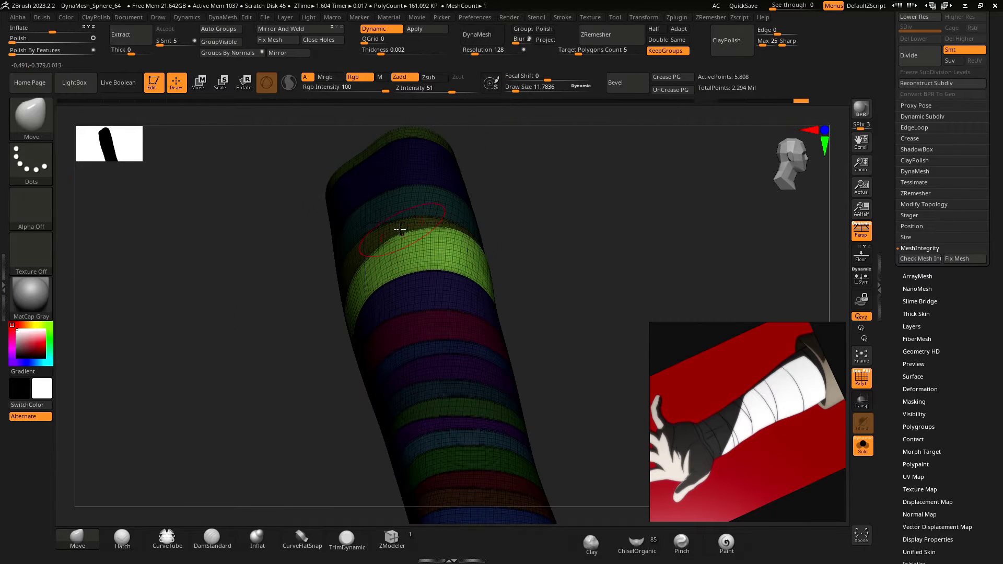
{"action": "left_click_drag", "start_coordinate": [308, 272], "coordinate": [256, 312], "text": "shift"}
{"action": "key", "text": "space"}
{"action": "left_click_drag", "start_coordinate": [301, 250], "coordinate": [290, 250]}
{"action": "key", "text": "shift+f"}
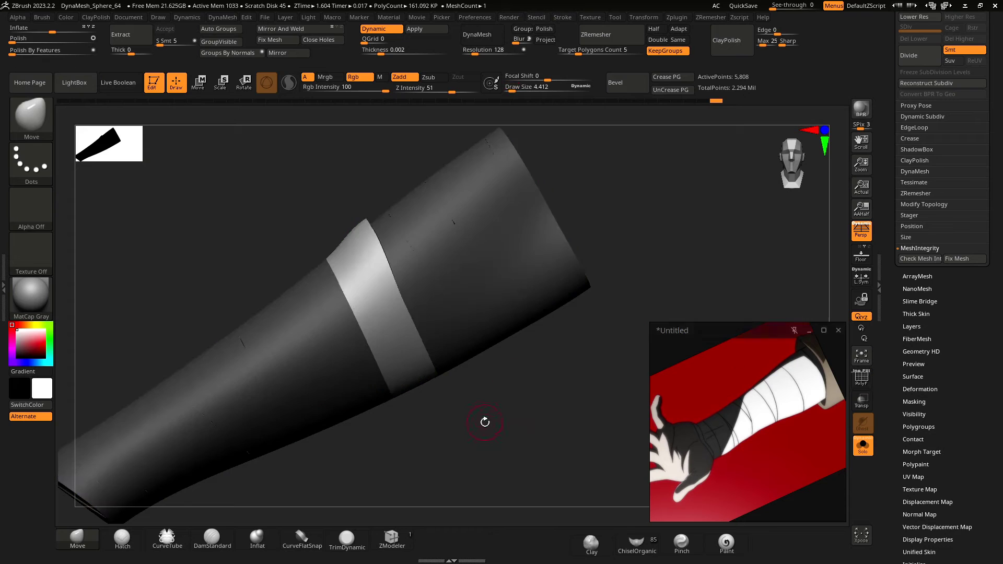
Step: Undo the Move brush edits on the green band, check the wrap on the full arm and clear the mask
{"action": "key", "text": "ctrl+z"}
{"action": "key", "text": "ctrl+z"}
{"action": "key", "text": "ctrl+z"}
{"action": "key", "text": "ctrl+z"}
{"action": "key", "text": "ctrl+z"}
{"action": "mouse_move", "coordinate": [484, 421]}
{"action": "left_mouse_down", "text": "alt"}
{"action": "mouse_move", "coordinate": [445, 394]}
{"action": "mouse_move", "coordinate": [501, 396]}
{"action": "left_mouse_up", "text": "alt"}
{"action": "left_click", "coordinate": [864, 379]}
{"action": "left_click", "coordinate": [863, 445]}
{"action": "left_click", "coordinate": [862, 379]}
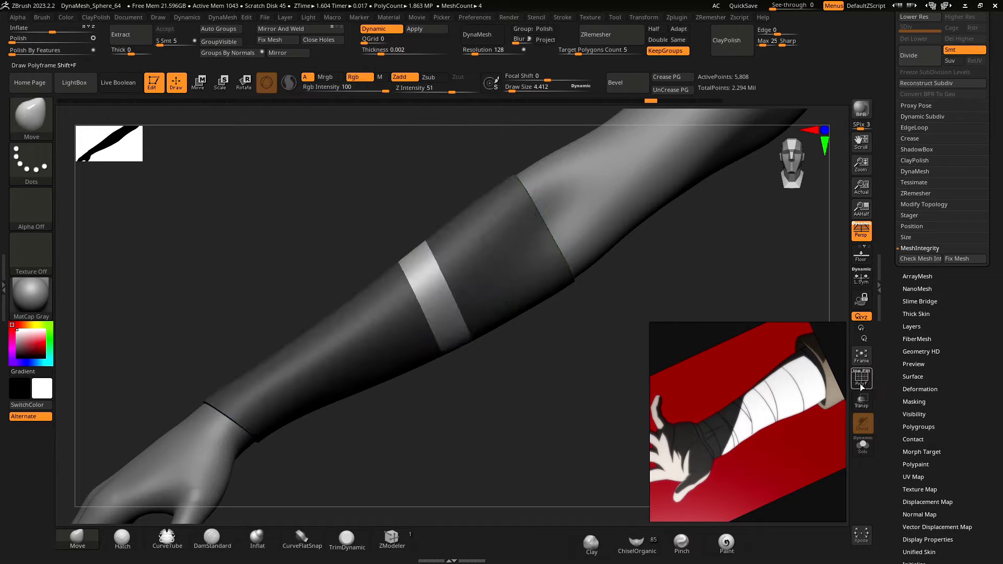
{"action": "left_click", "coordinate": [862, 378]}
{"action": "left_click_drag", "start_coordinate": [653, 250], "coordinate": [674, 272], "text": "ctrl"}
Step: Turn off dynamic subdivision, solo the wrap and ZRemesh it with Half and KeepGroups for a lighter mesh
{"action": "key", "text": "shift+d"}
{"action": "left_click", "coordinate": [863, 447]}
{"action": "left_click", "coordinate": [654, 30]}
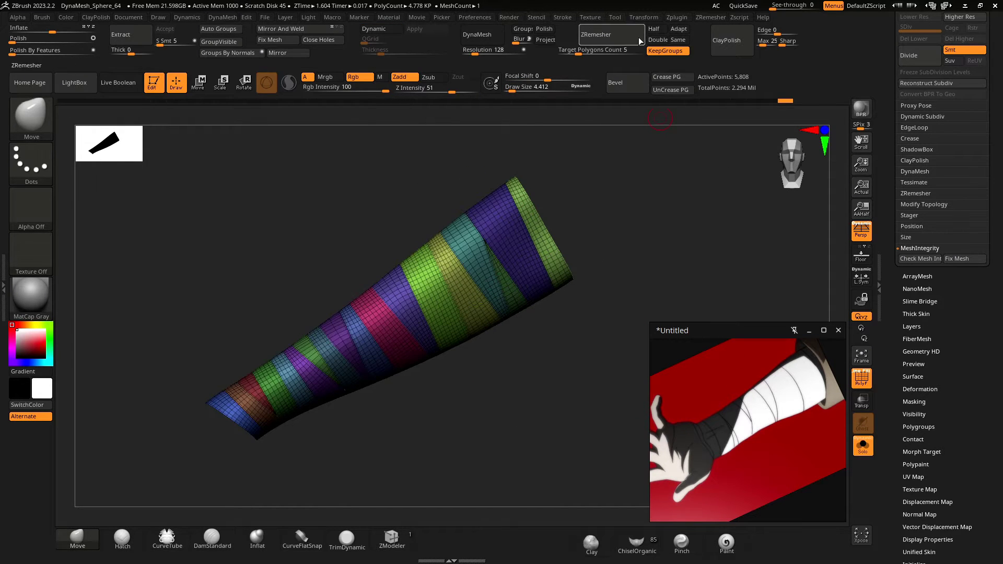
{"action": "left_click", "coordinate": [623, 33]}
{"action": "key", "text": "ctrl+z"}
{"action": "left_click_drag", "start_coordinate": [460, 389], "coordinate": [468, 424], "text": "alt"}
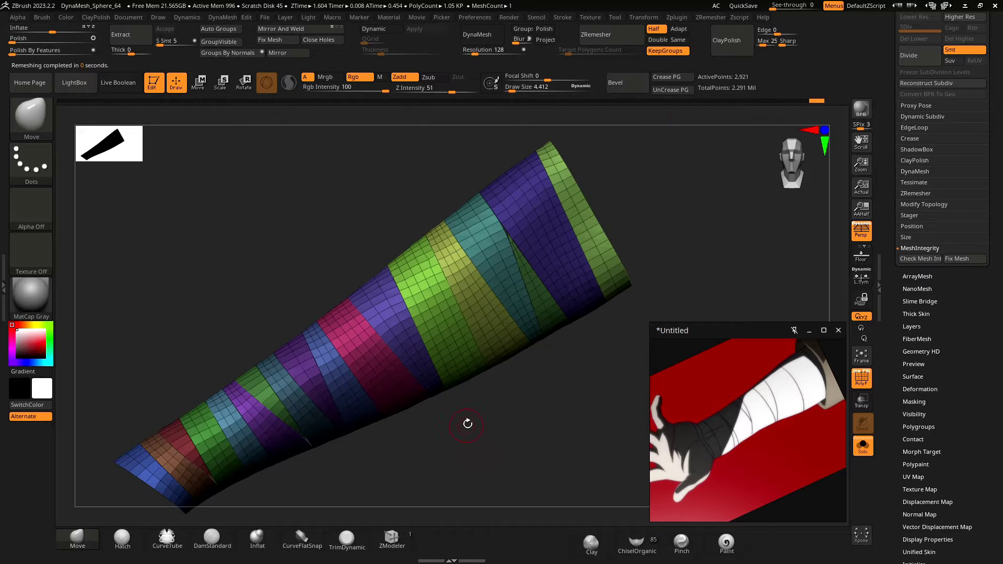
Step: Show the whole figure again, turn dynamic subdivision back on and mask every forearm wrap except one band
{"action": "left_click", "coordinate": [863, 448]}
{"action": "key", "text": "d"}
{"action": "left_click", "coordinate": [548, 186]}
{"action": "left_click_drag", "start_coordinate": [322, 217], "coordinate": [277, 266], "text": "alt"}
{"action": "left_click", "coordinate": [520, 322], "text": "ctrl+shift"}
{"action": "left_click", "coordinate": [295, 247], "text": "ctrl"}
{"action": "left_click", "coordinate": [296, 248], "text": "ctrl+shift"}
{"action": "left_click", "coordinate": [313, 243], "text": "ctrl"}
Step: Adjust the unmasked band's edges with a larger Move brush, working around the forearm
{"action": "key", "text": "space"}
{"action": "mouse_move", "coordinate": [342, 238]}
{"action": "left_mouse_down"}
{"action": "mouse_move", "coordinate": [472, 235]}
{"action": "mouse_move", "coordinate": [407, 261]}
{"action": "mouse_move", "coordinate": [429, 267]}
{"action": "left_mouse_up"}
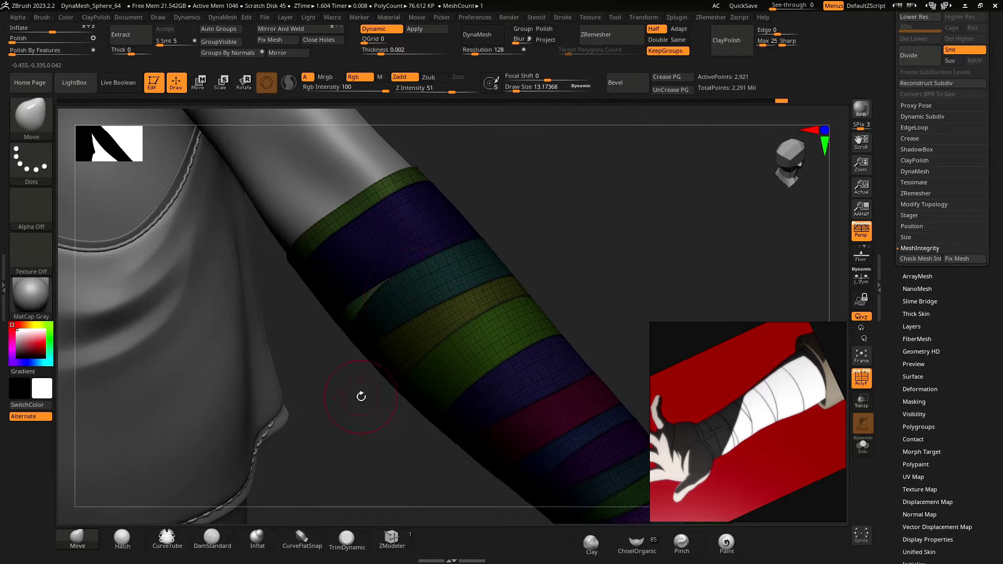
{"action": "left_click_drag", "start_coordinate": [361, 397], "coordinate": [404, 384]}
{"action": "left_click_drag", "start_coordinate": [416, 297], "coordinate": [408, 307]}
{"action": "mouse_move", "coordinate": [491, 319]}
{"action": "left_mouse_down"}
{"action": "mouse_move", "coordinate": [202, 329]}
{"action": "mouse_move", "coordinate": [235, 240]}
{"action": "mouse_move", "coordinate": [315, 254]}
{"action": "left_mouse_up"}
Step: Isolate individual wraps and bring the rest back while building a mask of alternating bands
{"action": "left_click", "coordinate": [515, 246], "text": "ctrl+shift"}
{"action": "key", "text": "ctrl+shift+x"}
{"action": "left_click", "coordinate": [262, 243], "text": "ctrl+shift"}
{"action": "left_click", "coordinate": [335, 319], "text": "ctrl+shift"}
{"action": "left_click", "coordinate": [188, 287], "text": "ctrl+shift"}
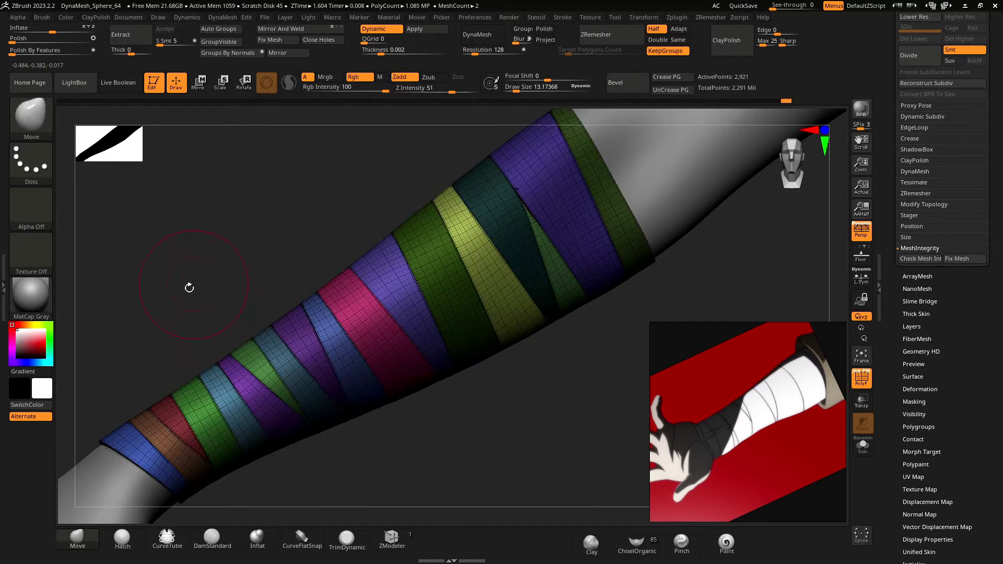
Step: Isolate further alternating bands down to the narrow one at the wrist and mask them
{"action": "left_click_drag", "start_coordinate": [188, 287], "coordinate": [335, 182], "text": "alt"}
{"action": "left_click", "coordinate": [404, 277], "text": "ctrl+shift"}
{"action": "left_click", "coordinate": [262, 261], "text": "ctrl+shift"}
{"action": "left_click", "coordinate": [445, 250], "text": "ctrl+shift"}
{"action": "left_click", "coordinate": [313, 261], "text": "ctrl+shift"}
{"action": "left_click", "coordinate": [303, 334], "text": "ctrl+shift"}
{"action": "left_click", "coordinate": [191, 292], "text": "ctrl"}
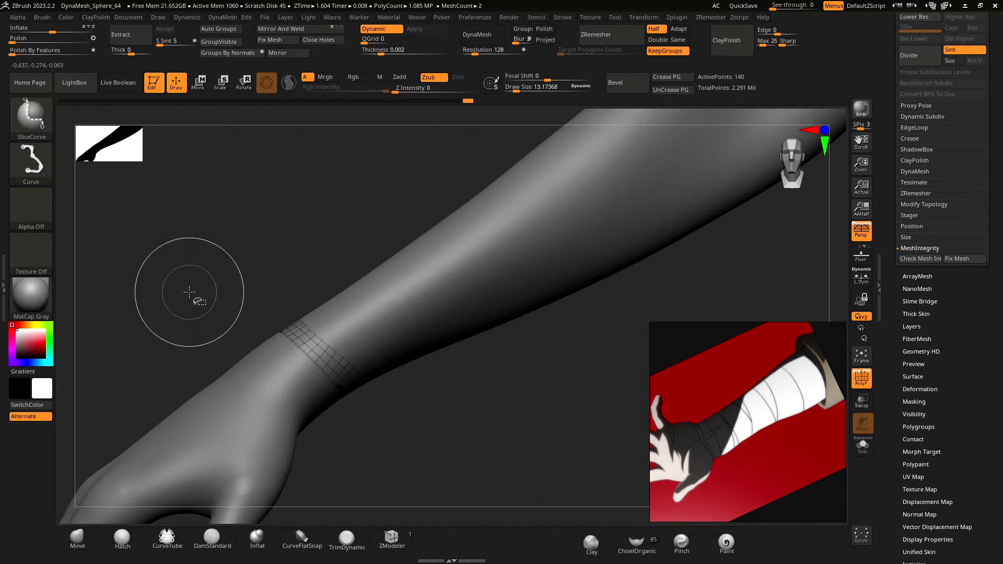
Step: Complete the alternating mask on the wrist-side wraps, show all bands and hide the polyframe
{"action": "left_click", "coordinate": [189, 293], "text": "ctrl+shift"}
{"action": "left_click", "coordinate": [340, 308], "text": "ctrl+shift"}
{"action": "left_click", "coordinate": [242, 273], "text": "ctrl"}
{"action": "left_click", "coordinate": [246, 275], "text": "ctrl+shift"}
{"action": "left_click", "coordinate": [861, 378]}
{"action": "left_click_drag", "start_coordinate": [601, 376], "coordinate": [146, 180]}
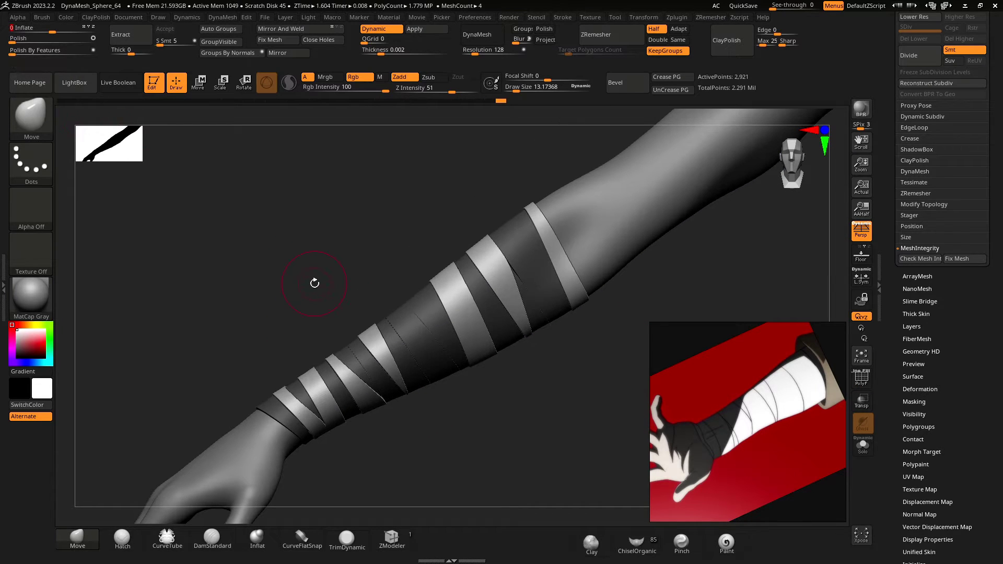
Step: Inflate the unmasked alternating wraps so they sit above their neighbours, and clear the mask
{"action": "left_click", "coordinate": [258, 287], "text": "ctrl+shift"}
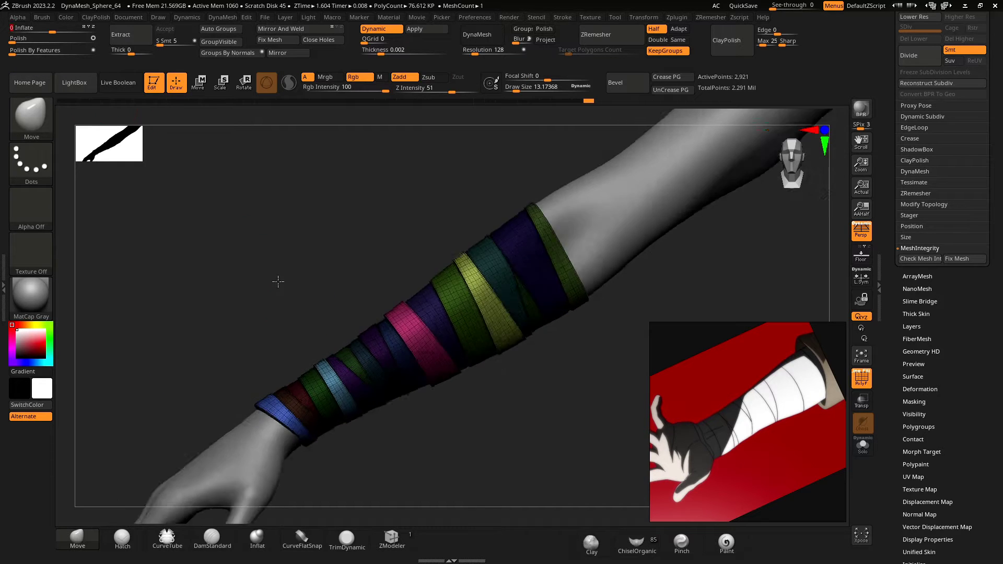
{"action": "left_click_drag", "start_coordinate": [422, 420], "coordinate": [190, 320]}
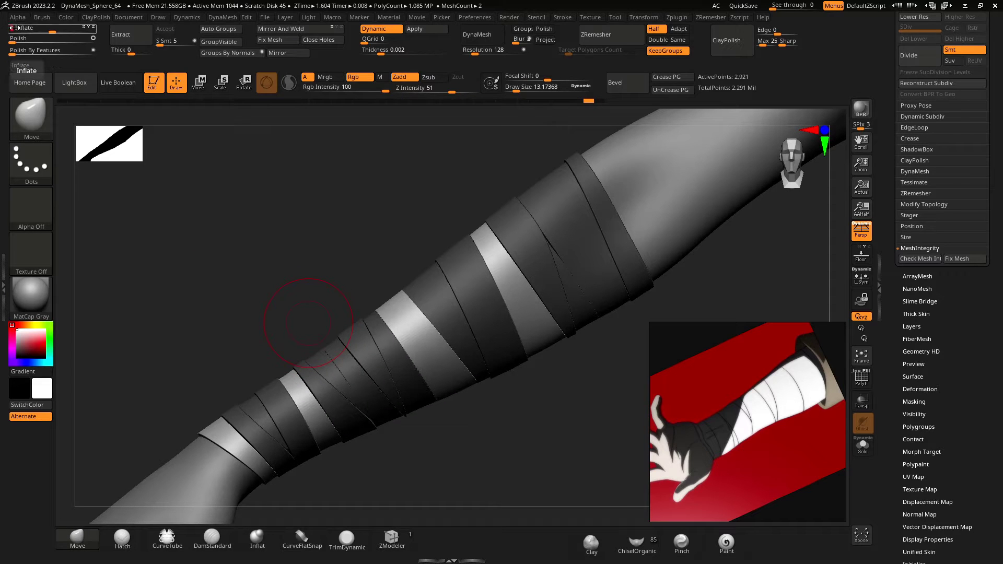
{"action": "left_click_drag", "start_coordinate": [225, 282], "coordinate": [248, 315], "text": "ctrl"}
{"action": "right_click", "coordinate": [248, 315]}
{"action": "right_click_drag", "start_coordinate": [248, 315], "coordinate": [278, 298]}
Step: Try isolating and masking around single bands near the elbow, and clear the mask
{"action": "left_click", "coordinate": [488, 287], "text": "ctrl+shift"}
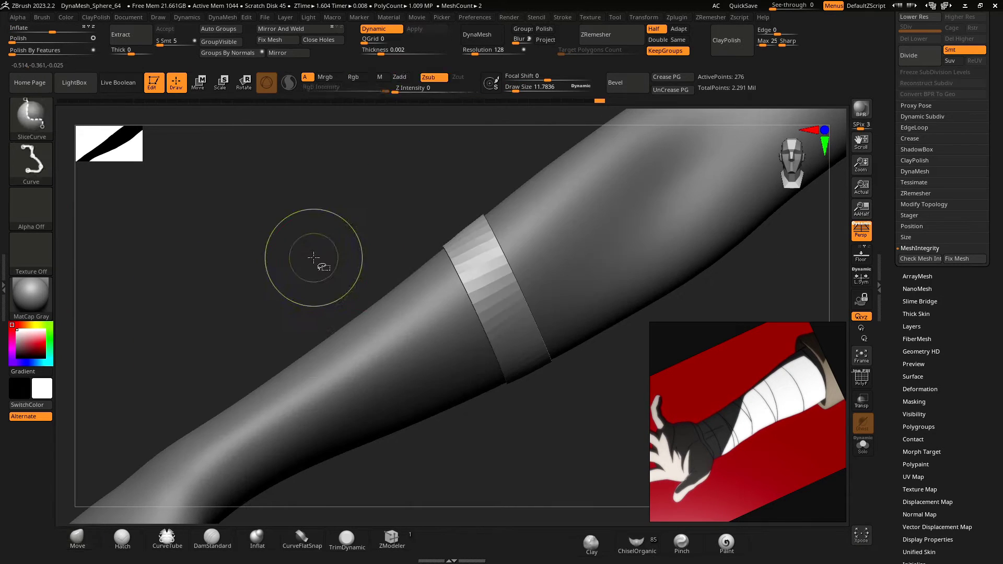
{"action": "left_click", "coordinate": [313, 260], "text": "ctrl+shift"}
{"action": "left_click", "coordinate": [477, 314], "text": "ctrl+shift"}
{"action": "left_click_drag", "start_coordinate": [209, 235], "coordinate": [225, 219], "text": "ctrl+shift"}
{"action": "left_click", "coordinate": [248, 244], "text": "ctrl"}
{"action": "left_click", "coordinate": [248, 244], "text": "ctrl+shift"}
{"action": "left_click", "coordinate": [246, 240], "text": "ctrl"}
{"action": "key", "text": "Return"}
{"action": "left_click_drag", "start_coordinate": [235, 230], "coordinate": [256, 251], "text": "ctrl"}
Step: Mask all wraps except the small wedge-shaped piece near the top of the forearm
{"action": "left_click", "coordinate": [489, 328], "text": "ctrl+shift"}
{"action": "left_click", "coordinate": [265, 242], "text": "ctrl"}
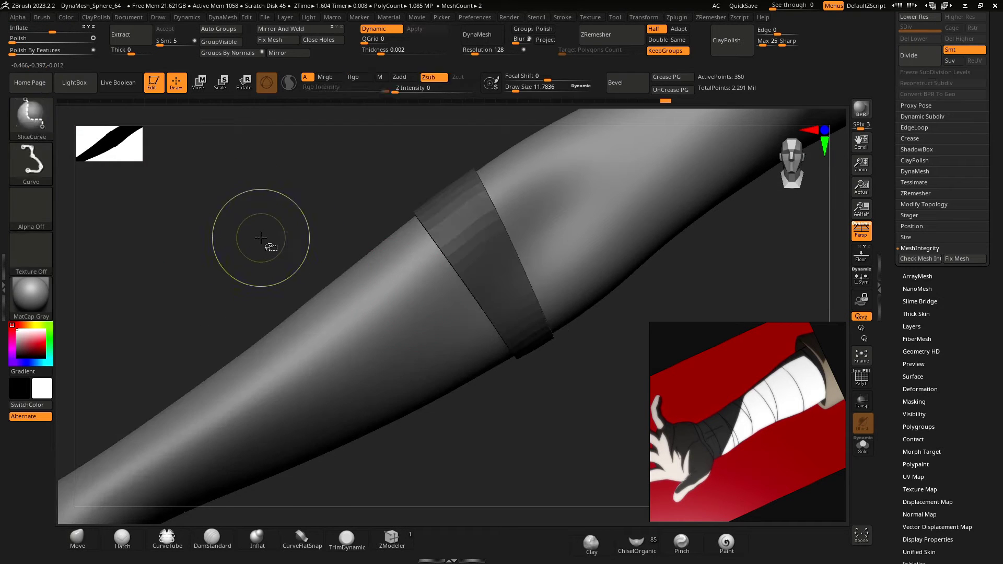
{"action": "left_click", "coordinate": [264, 242], "text": "ctrl+shift"}
{"action": "left_click", "coordinate": [487, 352], "text": "ctrl+shift"}
{"action": "left_click", "coordinate": [231, 240], "text": "ctrl+shift"}
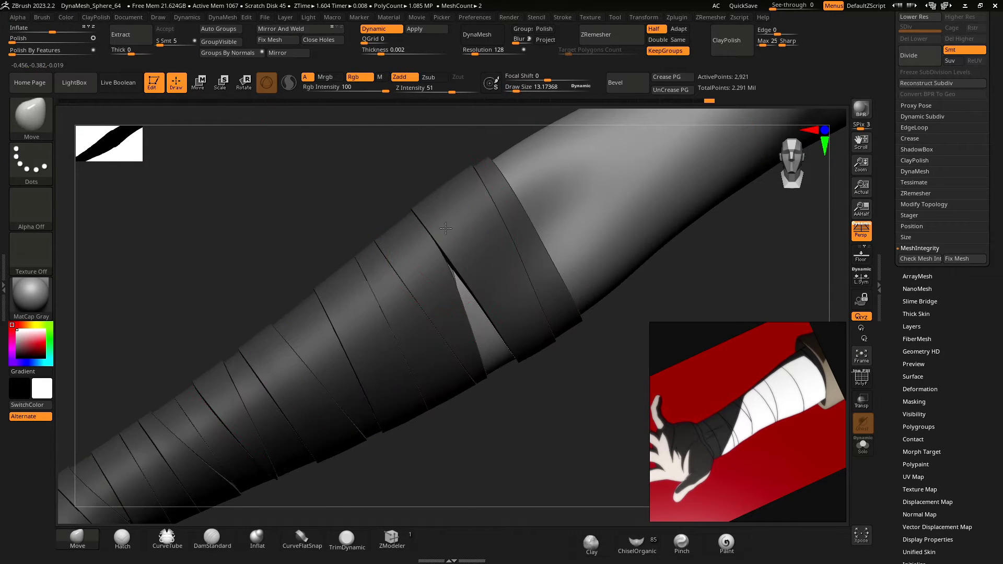
Step: Reshape the wedge-shaped piece with the Move brush to narrow the gap beside it, and clear the mask
{"action": "key", "text": "space"}
{"action": "left_click_drag", "start_coordinate": [437, 334], "coordinate": [445, 313]}
{"action": "key", "text": "space"}
{"action": "left_click_drag", "start_coordinate": [443, 330], "coordinate": [436, 330]}
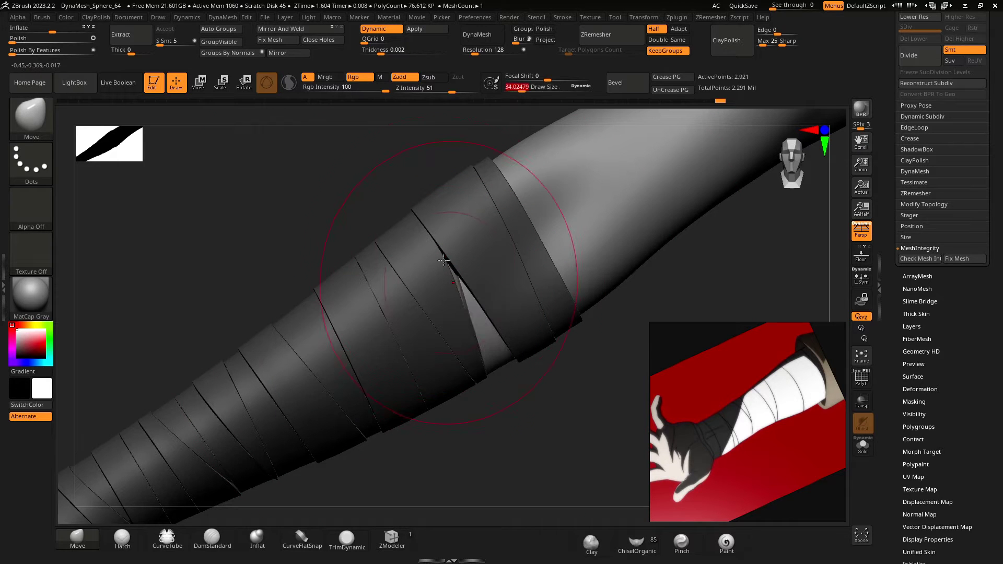
{"action": "left_click_drag", "start_coordinate": [308, 252], "coordinate": [157, 256]}
{"action": "key", "text": "space"}
{"action": "left_click_drag", "start_coordinate": [369, 273], "coordinate": [347, 273]}
{"action": "mouse_move", "coordinate": [262, 334]}
{"action": "left_mouse_down", "text": "ctrl"}
{"action": "mouse_move", "coordinate": [287, 361]}
{"action": "mouse_move", "coordinate": [470, 408]}
{"action": "left_mouse_up", "text": "ctrl"}
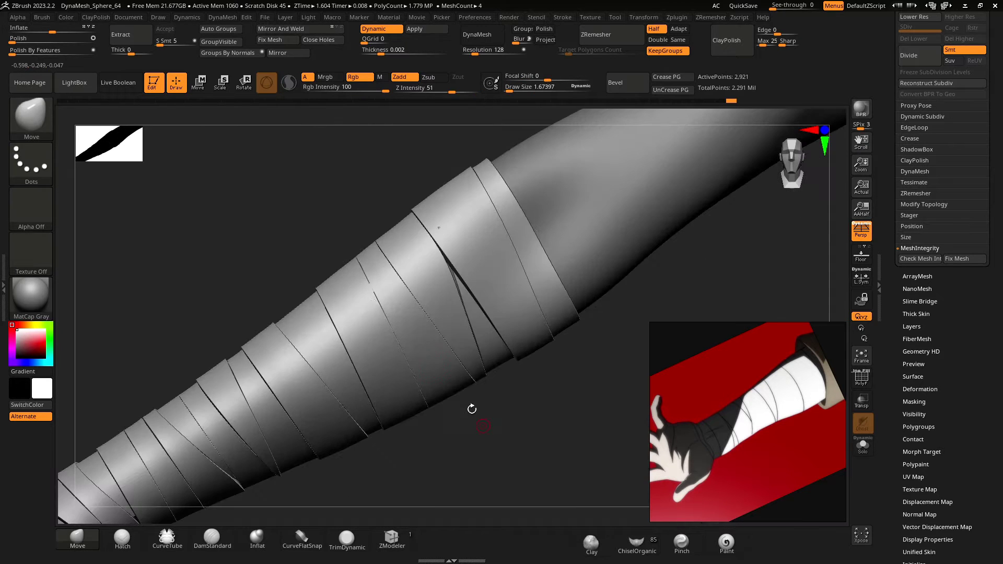
Step: Mask every wrap except the wide band in the middle of the forearm and resize the Move brush
{"action": "left_click", "coordinate": [372, 345], "text": "ctrl+shift"}
{"action": "left_click", "coordinate": [276, 267], "text": "ctrl"}
{"action": "left_click", "coordinate": [276, 268], "text": "ctrl+shift"}
{"action": "left_click", "coordinate": [276, 267], "text": "ctrl"}
{"action": "key", "text": "space"}
{"action": "mouse_move", "coordinate": [282, 256]}
{"action": "left_mouse_down"}
{"action": "mouse_move", "coordinate": [301, 257]}
{"action": "mouse_move", "coordinate": [297, 273]}
{"action": "left_mouse_up"}
{"action": "key", "text": "space"}
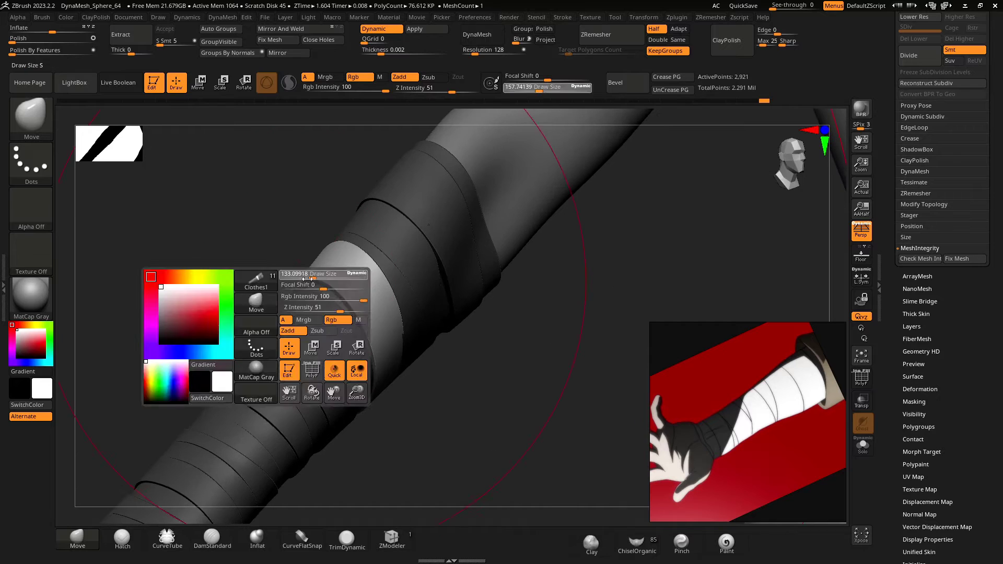
Step: Push the wide middle band's edges into place with the Move brush, continuing on the back of the forearm
{"action": "key", "text": "space"}
{"action": "mouse_move", "coordinate": [403, 321]}
{"action": "left_mouse_down"}
{"action": "mouse_move", "coordinate": [394, 321]}
{"action": "mouse_move", "coordinate": [403, 342]}
{"action": "mouse_move", "coordinate": [318, 315]}
{"action": "left_mouse_up"}
{"action": "key", "text": "space"}
{"action": "mouse_move", "coordinate": [316, 313]}
{"action": "left_mouse_down"}
{"action": "mouse_move", "coordinate": [304, 313]}
{"action": "mouse_move", "coordinate": [381, 326]}
{"action": "left_mouse_up"}
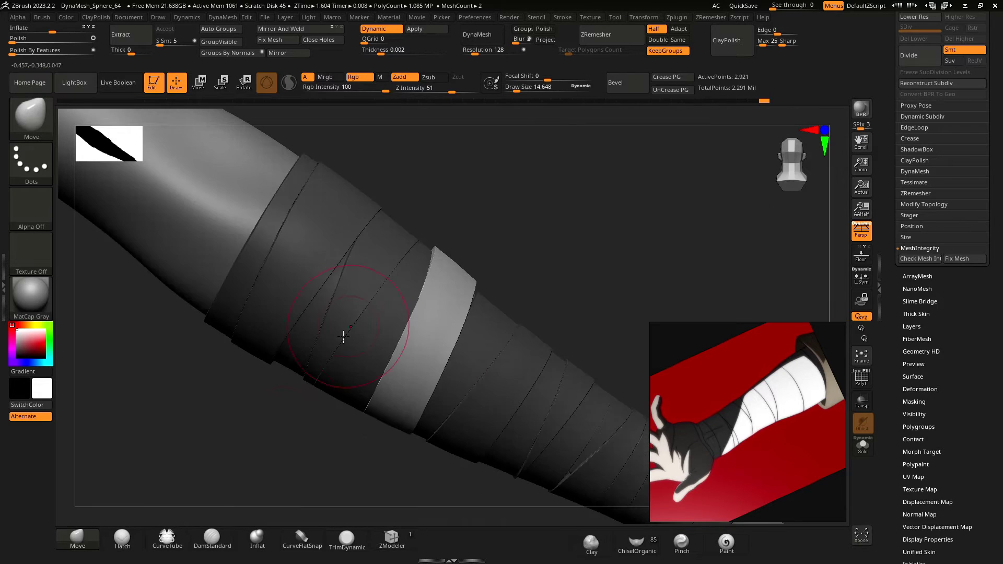
{"action": "left_click_drag", "start_coordinate": [302, 372], "coordinate": [287, 389]}
{"action": "mouse_move", "coordinate": [336, 320]}
{"action": "left_mouse_down"}
{"action": "mouse_move", "coordinate": [202, 300]}
{"action": "mouse_move", "coordinate": [225, 303]}
{"action": "mouse_move", "coordinate": [229, 279]}
{"action": "left_mouse_up"}
Step: Pull the wide middle band's wrist-side edge over the neighbouring wrap with a smaller Move brush
{"action": "key", "text": "space"}
{"action": "left_click_drag", "start_coordinate": [253, 317], "coordinate": [344, 313]}
{"action": "key", "text": "space"}
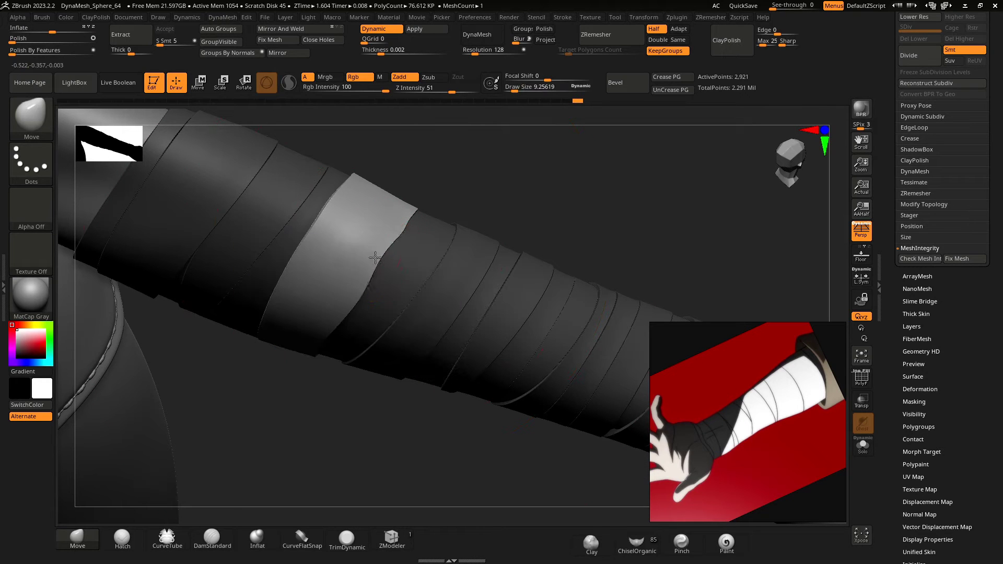
{"action": "left_click_drag", "start_coordinate": [396, 229], "coordinate": [304, 284]}
{"action": "key", "text": "space"}
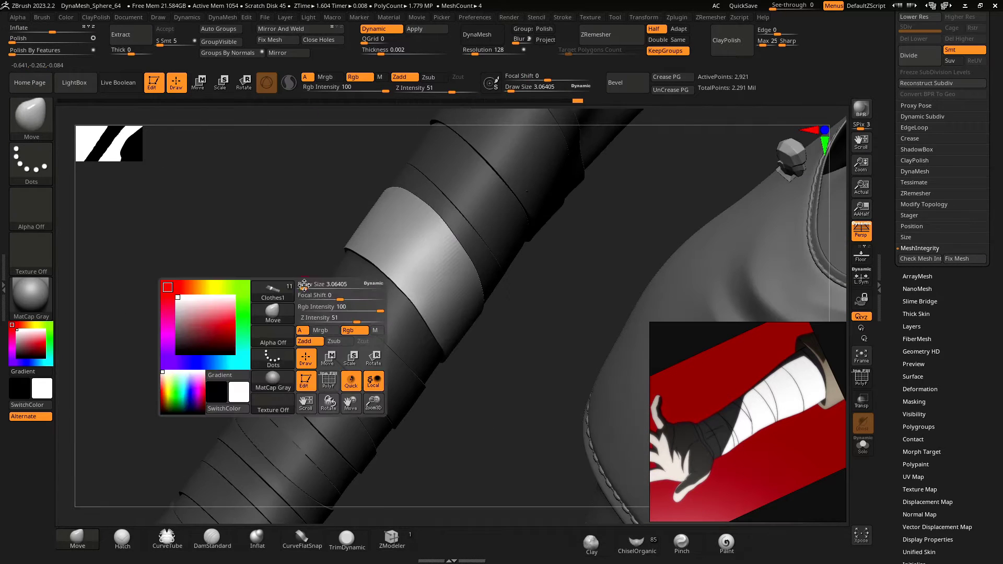
Step: Refine the wide middle band's wrist-side edge on the front of the forearm and clear the mask
{"action": "right_click_drag", "start_coordinate": [454, 240], "coordinate": [309, 257]}
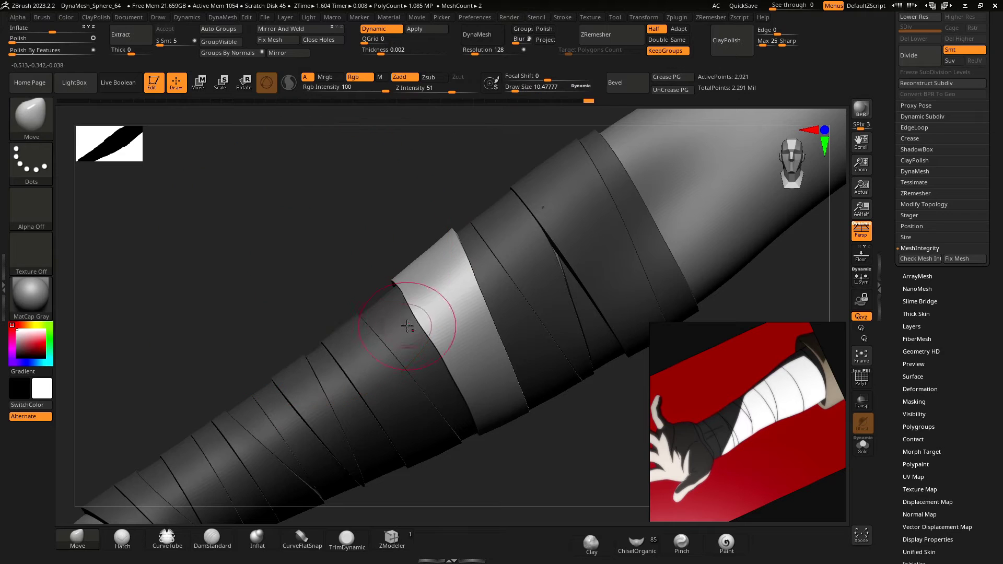
{"action": "left_click_drag", "start_coordinate": [246, 271], "coordinate": [409, 272]}
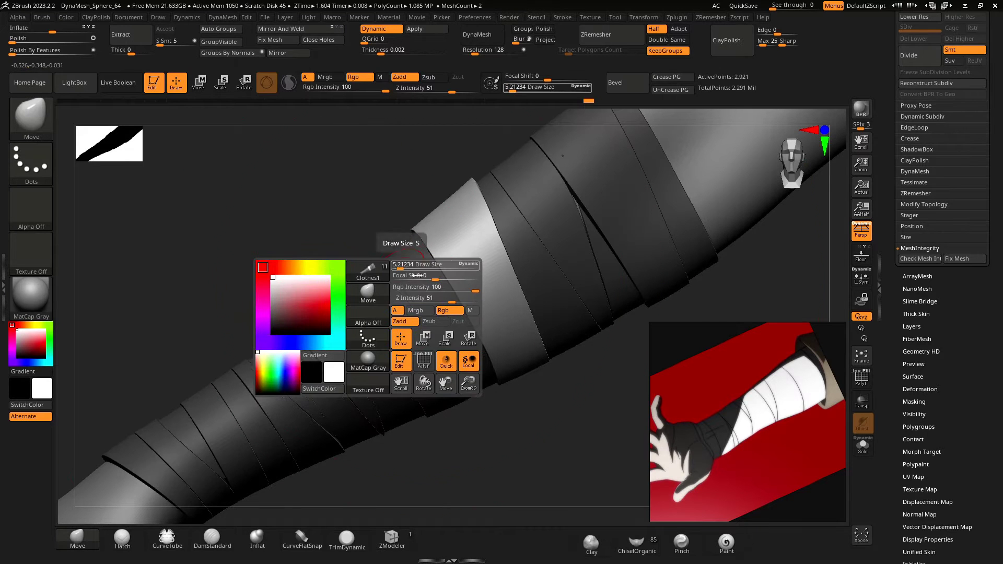
{"action": "right_click_drag", "start_coordinate": [434, 272], "coordinate": [493, 214], "text": "alt"}
{"action": "left_click_drag", "start_coordinate": [335, 224], "coordinate": [350, 238], "text": "ctrl"}
Step: Mask all wraps except the tapered band midway between the wide band and the wrist, and adjust the brush size
{"action": "left_click", "coordinate": [387, 306], "text": "ctrl+shift"}
{"action": "left_click", "coordinate": [320, 269], "text": "ctrl"}
{"action": "left_click", "coordinate": [315, 266], "text": "ctrl+shift"}
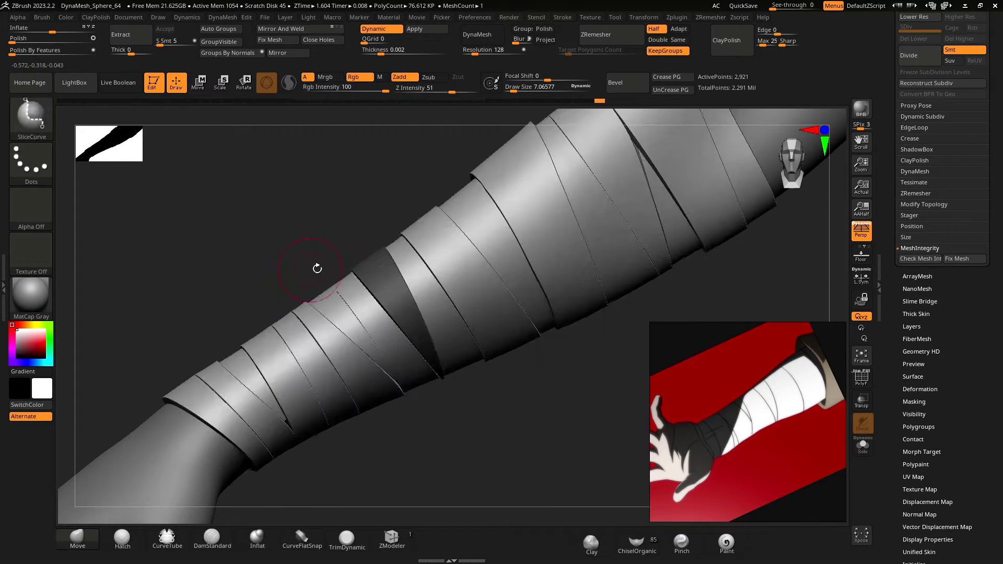
{"action": "left_click", "coordinate": [300, 248], "text": "ctrl"}
{"action": "key", "text": "space"}
{"action": "left_click_drag", "start_coordinate": [289, 227], "coordinate": [389, 240]}
{"action": "key", "text": "space"}
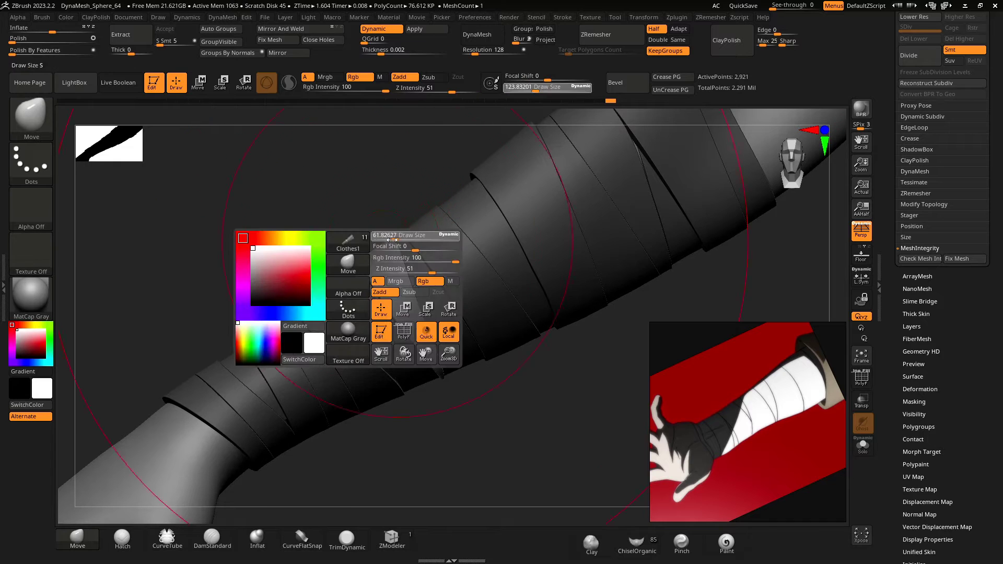
Step: Pull the tapered band's edges outward over the adjacent wraps with the Move brush
{"action": "left_click_drag", "start_coordinate": [407, 292], "coordinate": [419, 287]}
{"action": "left_click_drag", "start_coordinate": [272, 246], "coordinate": [434, 256]}
{"action": "left_click_drag", "start_coordinate": [318, 293], "coordinate": [306, 302]}
{"action": "mouse_move", "coordinate": [282, 426]}
{"action": "left_mouse_down"}
{"action": "mouse_move", "coordinate": [293, 427]}
{"action": "mouse_move", "coordinate": [262, 309]}
{"action": "left_mouse_up"}
{"action": "key", "text": "space"}
{"action": "mouse_move", "coordinate": [181, 290]}
{"action": "left_mouse_down"}
{"action": "mouse_move", "coordinate": [257, 300]}
{"action": "mouse_move", "coordinate": [223, 319]}
{"action": "left_mouse_up"}
{"action": "mouse_move", "coordinate": [366, 324]}
{"action": "left_mouse_down"}
{"action": "mouse_move", "coordinate": [452, 328]}
{"action": "mouse_move", "coordinate": [282, 331]}
{"action": "mouse_move", "coordinate": [333, 314]}
{"action": "left_mouse_up"}
Step: Extend the tapered band towards the underside of the forearm with smaller Move brush strokes
{"action": "left_click", "coordinate": [186, 268], "text": "ctrl"}
{"action": "left_click", "coordinate": [186, 268], "text": "ctrl"}
{"action": "key", "text": "space"}
{"action": "left_click_drag", "start_coordinate": [387, 385], "coordinate": [364, 357]}
{"action": "key", "text": "space"}
{"action": "mouse_move", "coordinate": [408, 415]}
{"action": "left_mouse_down", "text": "alt"}
{"action": "mouse_move", "coordinate": [394, 392]}
{"action": "mouse_move", "coordinate": [401, 417]}
{"action": "left_mouse_up", "text": "alt"}
{"action": "key", "text": "space"}
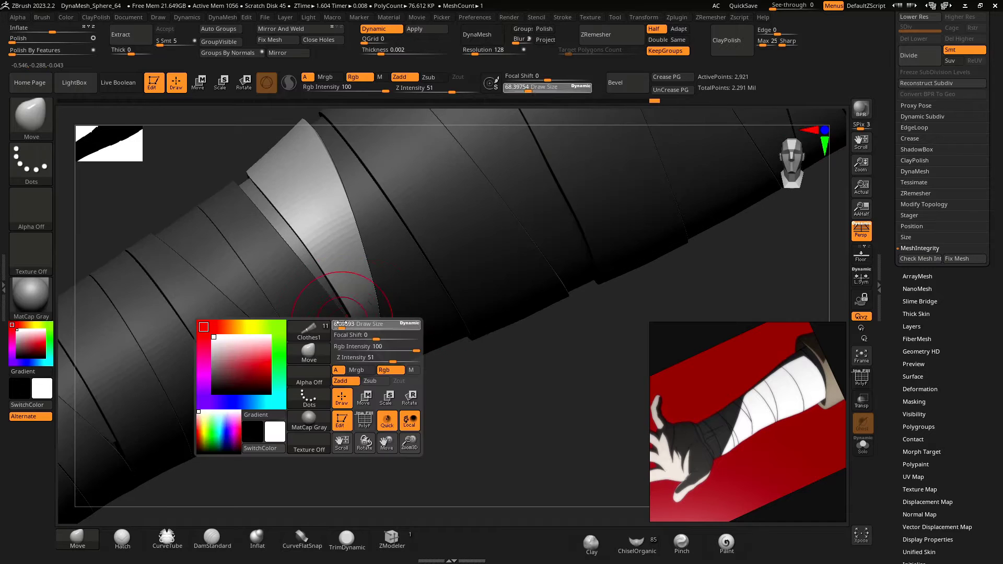
Step: Even out the tapered band's overlap around the underside and back of the forearm
{"action": "left_click_drag", "start_coordinate": [341, 327], "coordinate": [342, 327]}
{"action": "left_click_drag", "start_coordinate": [460, 408], "coordinate": [361, 400]}
{"action": "left_click_drag", "start_coordinate": [497, 418], "coordinate": [429, 410]}
{"action": "key", "text": "space"}
{"action": "left_click_drag", "start_coordinate": [334, 410], "coordinate": [333, 409]}
{"action": "mouse_move", "coordinate": [361, 425]}
{"action": "left_mouse_down"}
{"action": "mouse_move", "coordinate": [314, 416]}
{"action": "mouse_move", "coordinate": [360, 465]}
{"action": "left_mouse_up"}
{"action": "left_click_drag", "start_coordinate": [371, 458], "coordinate": [340, 421], "text": "alt"}
Step: Mask the wraps around the next narrow band towards the wrist and set the Move brush size for it
{"action": "left_click", "coordinate": [334, 360], "text": "ctrl+shift"}
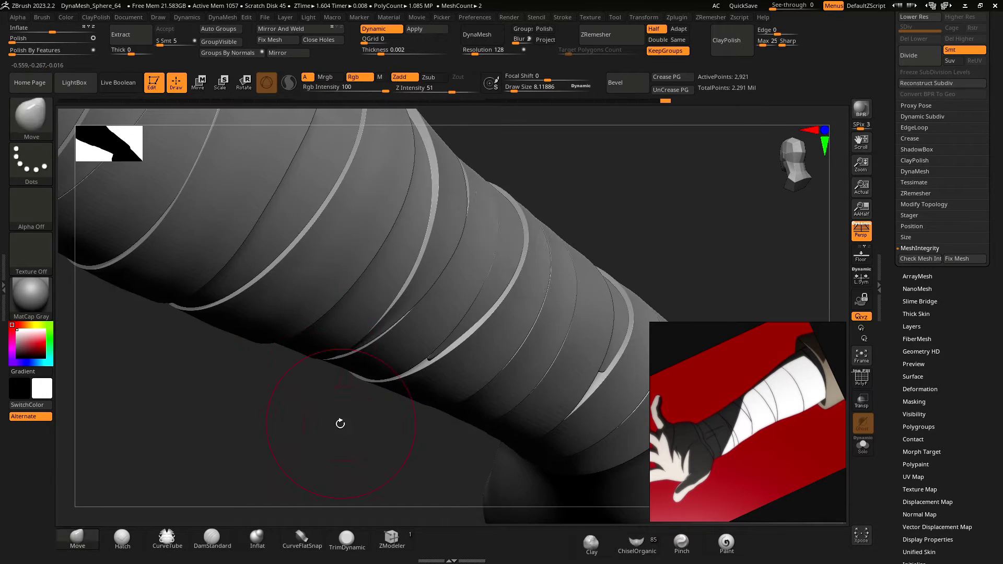
{"action": "left_click", "coordinate": [320, 430], "text": "ctrl"}
{"action": "left_click", "coordinate": [320, 430], "text": "ctrl+shift"}
{"action": "key", "text": "space"}
{"action": "left_click_drag", "start_coordinate": [367, 348], "coordinate": [366, 348]}
Step: Shift the narrow band's edge over its neighbour on the underside of the forearm with the Move brush
{"action": "left_click_drag", "start_coordinate": [319, 418], "coordinate": [341, 389]}
{"action": "key", "text": "space"}
{"action": "left_click_drag", "start_coordinate": [387, 347], "coordinate": [370, 363]}
{"action": "mouse_move", "coordinate": [319, 431]}
{"action": "left_mouse_down"}
{"action": "mouse_move", "coordinate": [284, 416]}
{"action": "mouse_move", "coordinate": [409, 385]}
{"action": "left_mouse_up"}
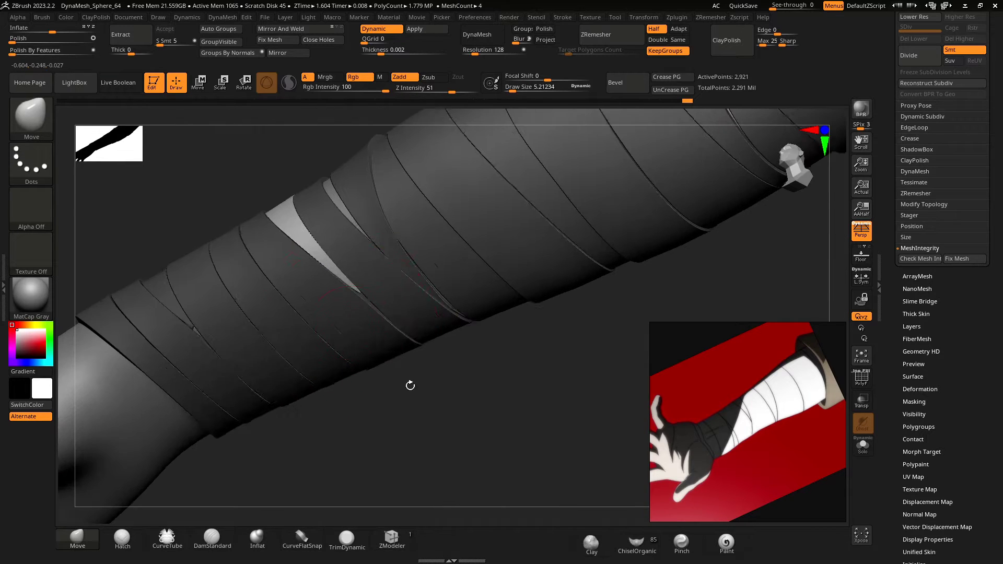
Step: Finish shaping the narrow band from the front of the arm and clear the mask
{"action": "key", "text": "space"}
{"action": "left_click_drag", "start_coordinate": [338, 361], "coordinate": [340, 360]}
{"action": "left_click_drag", "start_coordinate": [418, 424], "coordinate": [402, 405]}
{"action": "left_click_drag", "start_coordinate": [222, 236], "coordinate": [261, 282], "text": "shift"}
{"action": "left_click_drag", "start_coordinate": [282, 397], "coordinate": [303, 418], "text": "ctrl"}
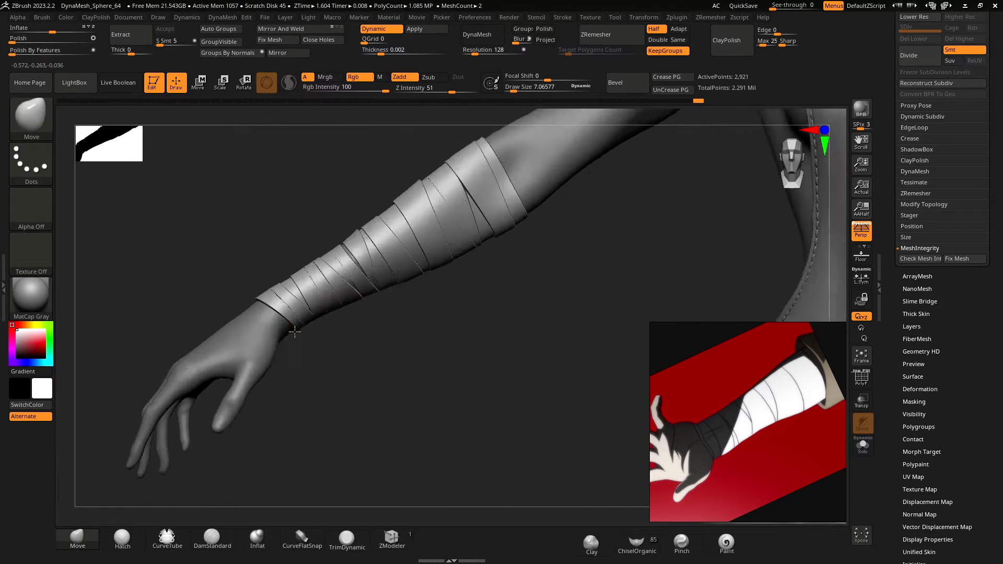
Step: Mask all wraps except another band a few wraps above the wrist
{"action": "mouse_move", "coordinate": [439, 376]}
{"action": "left_mouse_down", "text": "alt"}
{"action": "mouse_move", "coordinate": [493, 321]}
{"action": "mouse_move", "coordinate": [444, 361]}
{"action": "left_mouse_up", "text": "alt"}
{"action": "left_click", "coordinate": [398, 312], "text": "ctrl+shift"}
{"action": "left_click", "coordinate": [454, 371], "text": "ctrl"}
{"action": "left_click", "coordinate": [458, 373], "text": "ctrl+shift"}
{"action": "left_click", "coordinate": [457, 372], "text": "ctrl"}
Step: Adjust the unmasked band above the wrist with the transform gizmo and return to drawing mode
{"action": "key", "text": "w"}
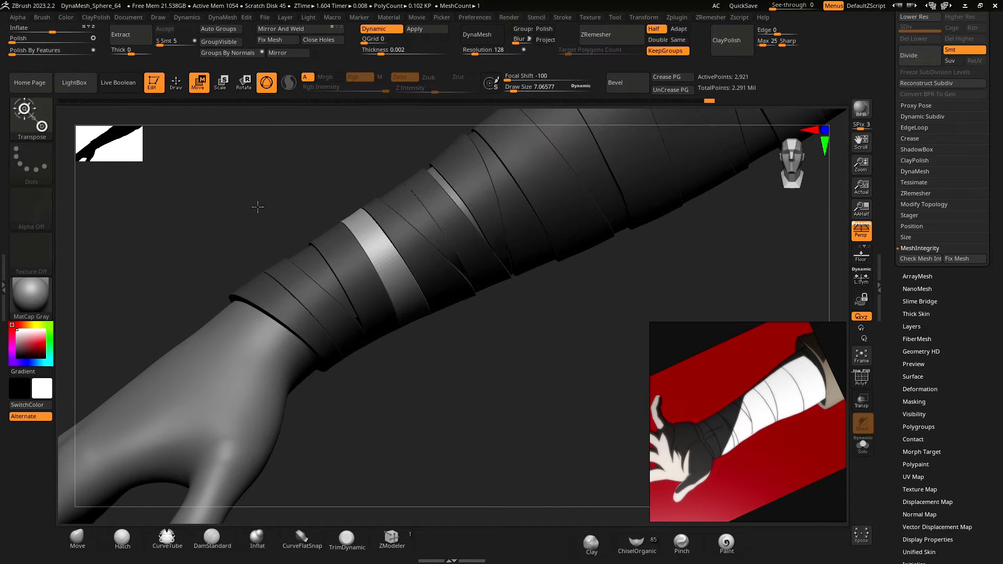
{"action": "key", "text": "f"}
{"action": "left_click_drag", "start_coordinate": [634, 359], "coordinate": [654, 486], "text": "alt"}
{"action": "left_click", "coordinate": [469, 170]}
{"action": "left_click_drag", "start_coordinate": [402, 222], "coordinate": [427, 444], "text": "alt"}
{"action": "left_click_drag", "start_coordinate": [410, 270], "coordinate": [421, 268]}
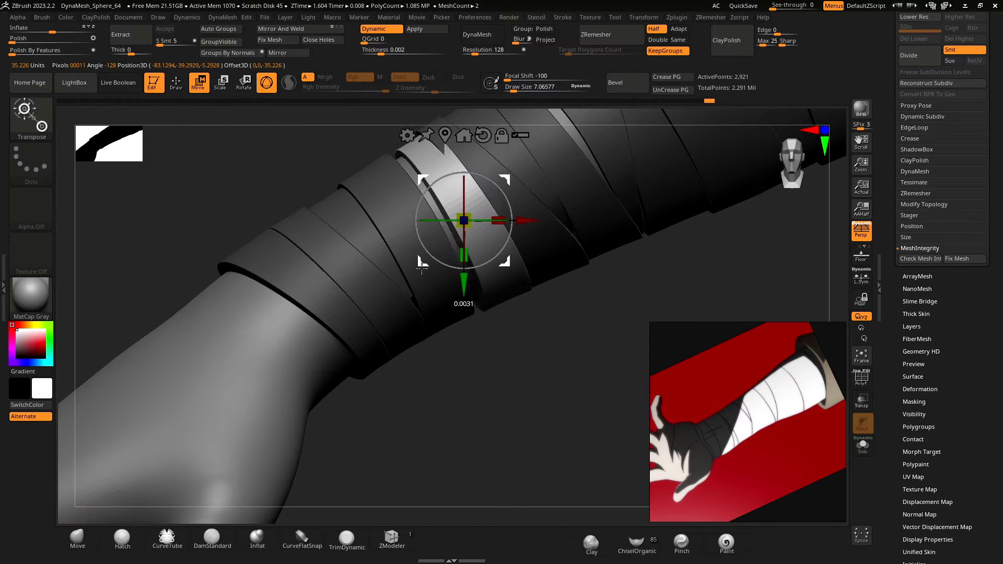
{"action": "left_click_drag", "start_coordinate": [447, 210], "coordinate": [402, 308]}
{"action": "left_click", "coordinate": [176, 93]}
Step: Pull the band above the wrist into place around the arm with an enlarged Move brush
{"action": "key", "text": "space"}
{"action": "right_click_drag", "start_coordinate": [342, 289], "coordinate": [298, 285]}
{"action": "key", "text": "space"}
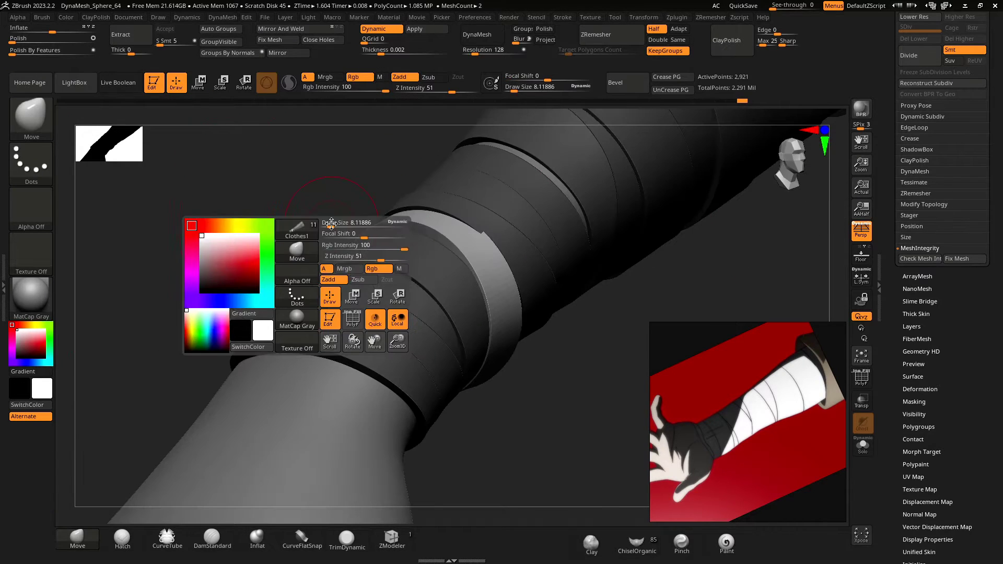
{"action": "left_click_drag", "start_coordinate": [329, 222], "coordinate": [355, 223]}
{"action": "right_click_drag", "start_coordinate": [484, 242], "coordinate": [266, 261]}
{"action": "left_click_drag", "start_coordinate": [267, 267], "coordinate": [235, 284]}
{"action": "right_click_drag", "start_coordinate": [230, 276], "coordinate": [203, 340]}
Step: Reshape the same wrist-side band along the back of the forearm with a reduced Move brush
{"action": "key", "text": "space"}
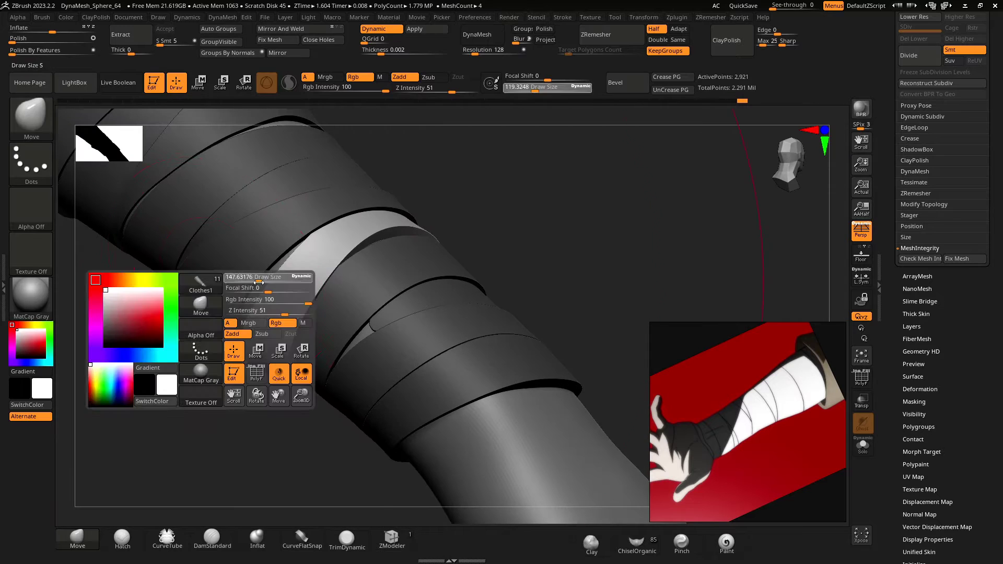
{"action": "left_click_drag", "start_coordinate": [250, 278], "coordinate": [236, 279]}
{"action": "left_click_drag", "start_coordinate": [277, 340], "coordinate": [267, 355]}
{"action": "mouse_move", "coordinate": [262, 360]}
{"action": "right_mouse_down"}
{"action": "mouse_move", "coordinate": [225, 387]}
{"action": "mouse_move", "coordinate": [316, 220]}
{"action": "right_mouse_up"}
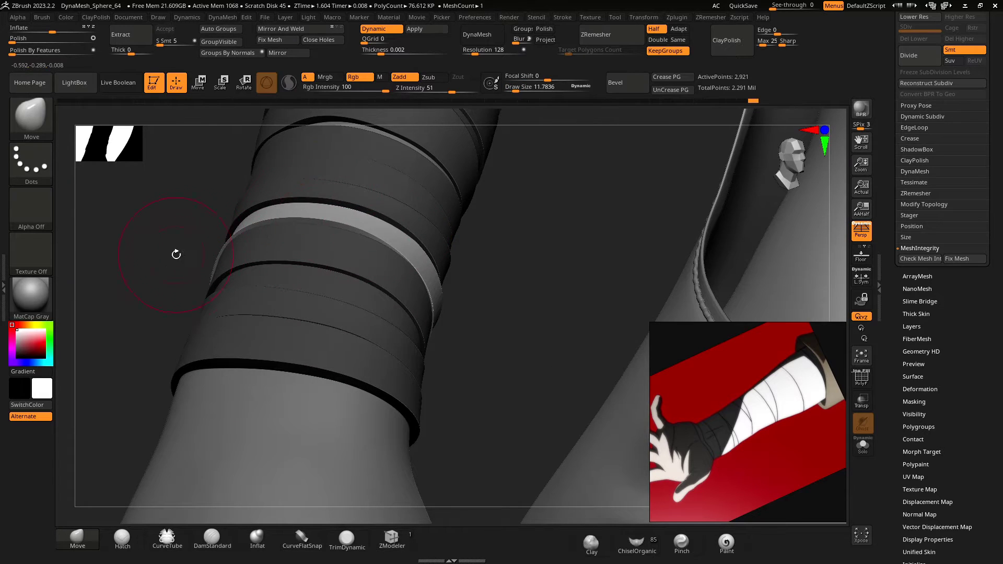
{"action": "right_click_drag", "start_coordinate": [176, 254], "coordinate": [348, 405]}
Step: Correct the wrist-side band's protruding edge on the underside of the arm with small Move brush strokes
{"action": "key", "text": "space"}
{"action": "left_click_drag", "start_coordinate": [395, 349], "coordinate": [402, 349]}
{"action": "left_click_drag", "start_coordinate": [504, 370], "coordinate": [517, 375]}
{"action": "key", "text": "space"}
{"action": "left_click_drag", "start_coordinate": [443, 313], "coordinate": [430, 313]}
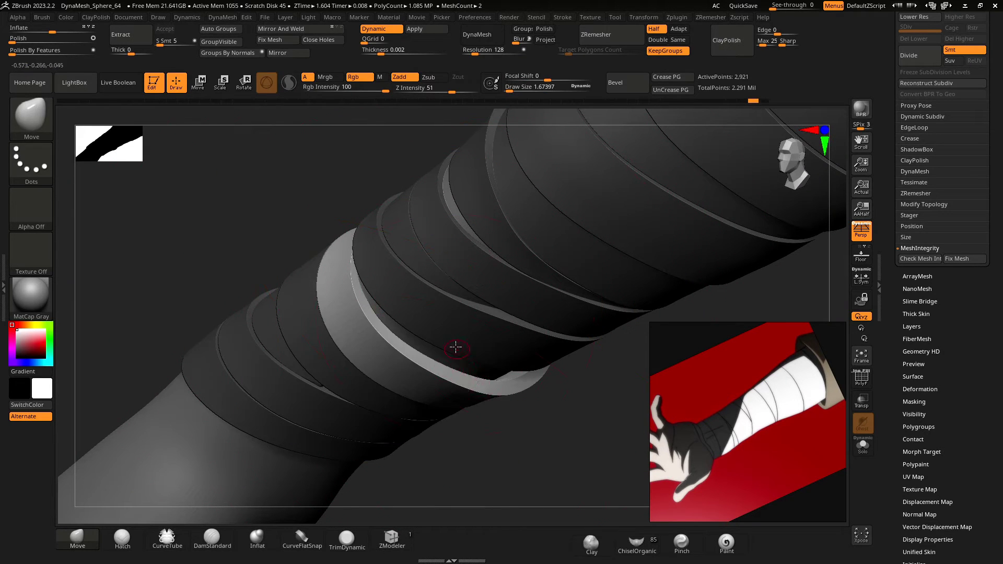
Step: Refine the wrist-side band's underside edge with the Move brush, clear the mask and check the full forearm wrap
{"action": "key", "text": "s"}
{"action": "left_click_drag", "start_coordinate": [455, 347], "coordinate": [479, 363]}
{"action": "right_click_drag", "start_coordinate": [422, 353], "coordinate": [520, 399]}
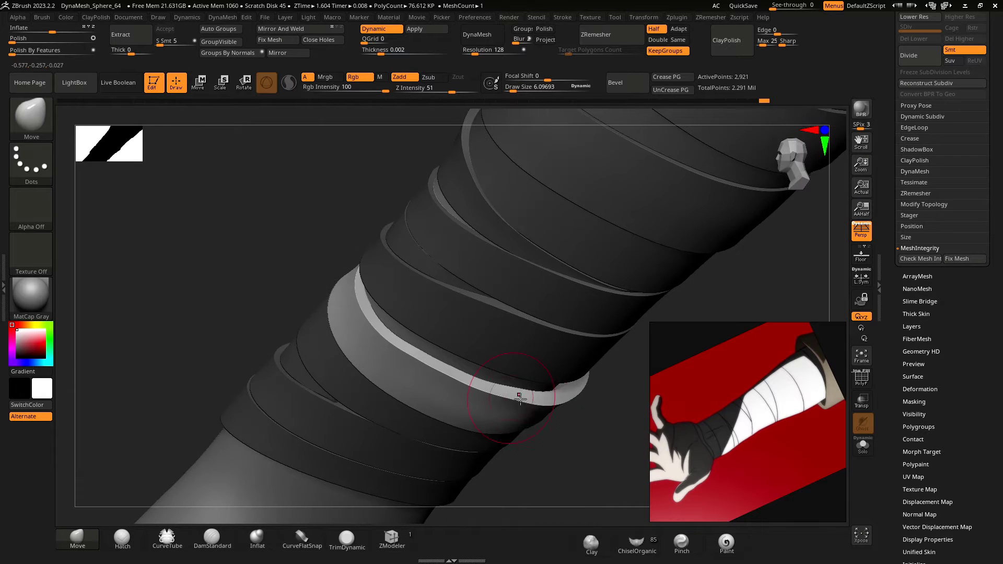
{"action": "right_click_drag", "start_coordinate": [375, 304], "coordinate": [504, 291]}
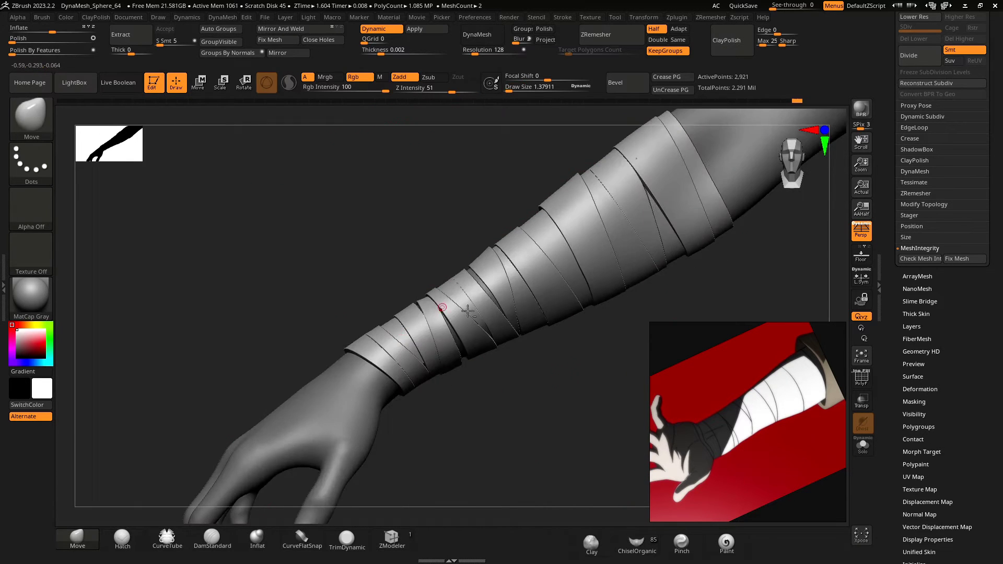
{"action": "right_click_drag", "start_coordinate": [544, 355], "coordinate": [446, 402], "text": "alt"}
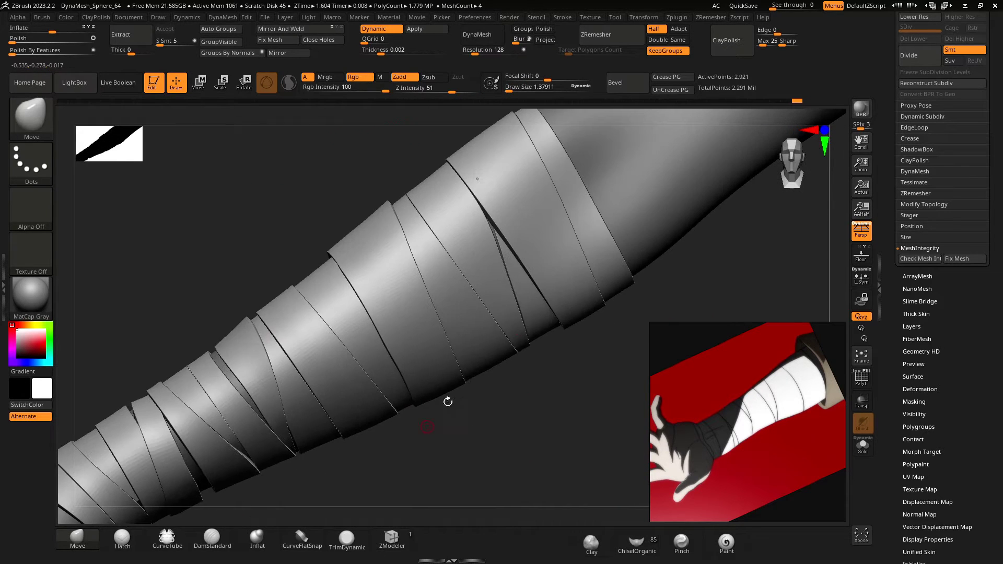
Step: Mask all but the narrow upper-forearm band and reshape it with the Move brush at a draw size of about 18
{"action": "left_click", "coordinate": [491, 293], "text": "ctrl+shift"}
{"action": "left_click", "coordinate": [540, 403], "text": "ctrl"}
{"action": "left_click", "coordinate": [539, 403], "text": "ctrl+shift"}
{"action": "left_click", "coordinate": [540, 403], "text": "ctrl"}
{"action": "key", "text": "space"}
{"action": "left_click_drag", "start_coordinate": [479, 313], "coordinate": [473, 313]}
{"action": "right_click_drag", "start_coordinate": [496, 367], "coordinate": [533, 371]}
{"action": "right_click_drag", "start_coordinate": [493, 377], "coordinate": [536, 397]}
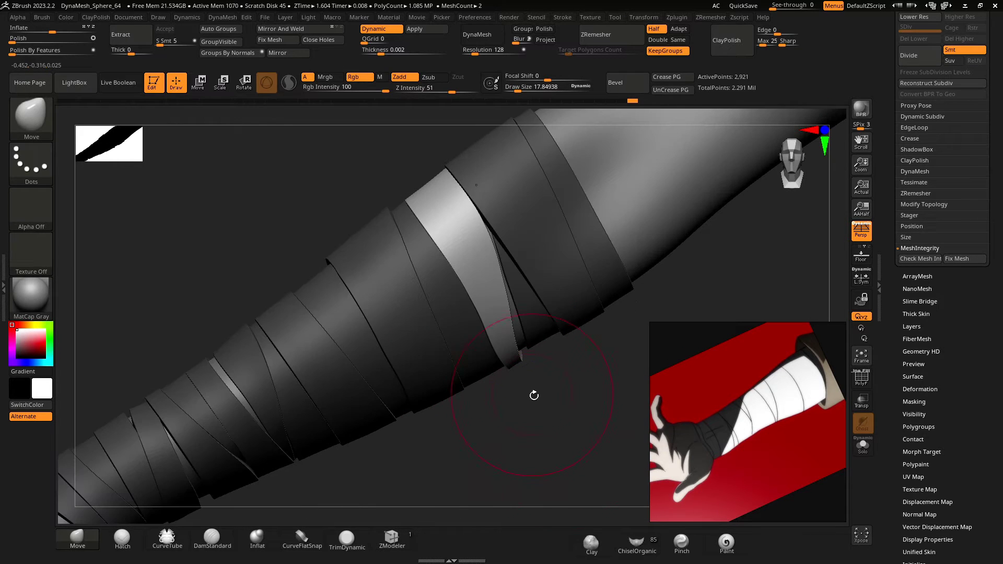
Step: Leave only the band on the elbow side of that one unmasked and adjust its overlap with the Move brush
{"action": "left_click", "coordinate": [550, 382], "text": "ctrl+shift"}
{"action": "left_click", "coordinate": [555, 397], "text": "ctrl+shift"}
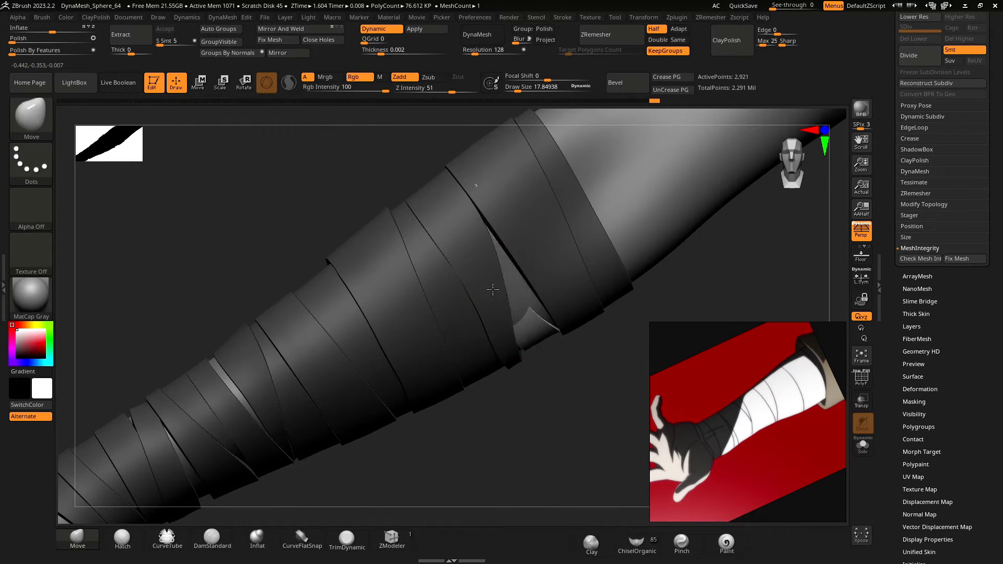
{"action": "right_click_drag", "start_coordinate": [492, 289], "coordinate": [428, 294]}
{"action": "right_click_drag", "start_coordinate": [529, 384], "coordinate": [781, 292]}
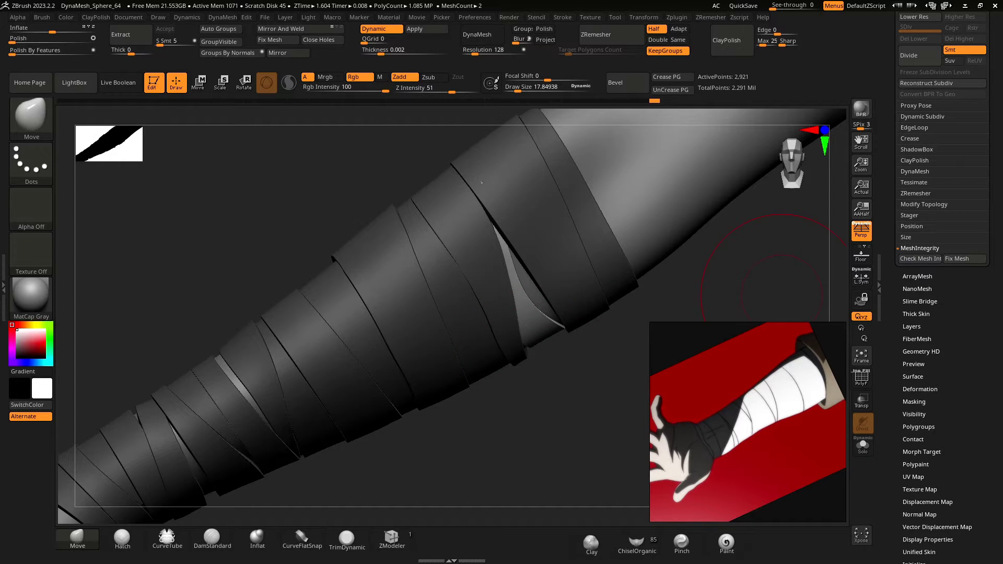
Step: Pull the unmasked elbow-end band into a slanted edge with the Move brush at a draw size of about 16
{"action": "mouse_move", "coordinate": [522, 289]}
{"action": "right_mouse_down"}
{"action": "mouse_move", "coordinate": [470, 324]}
{"action": "mouse_move", "coordinate": [449, 355]}
{"action": "mouse_move", "coordinate": [513, 385]}
{"action": "mouse_move", "coordinate": [228, 291]}
{"action": "mouse_move", "coordinate": [258, 231]}
{"action": "right_mouse_up"}
{"action": "key", "text": "space"}
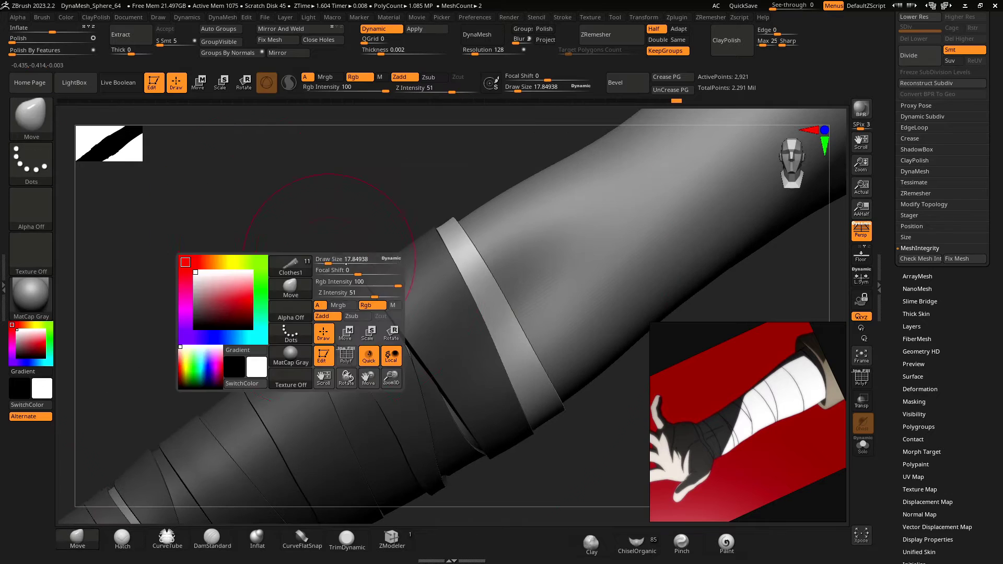
{"action": "right_click_drag", "start_coordinate": [258, 264], "coordinate": [282, 261]}
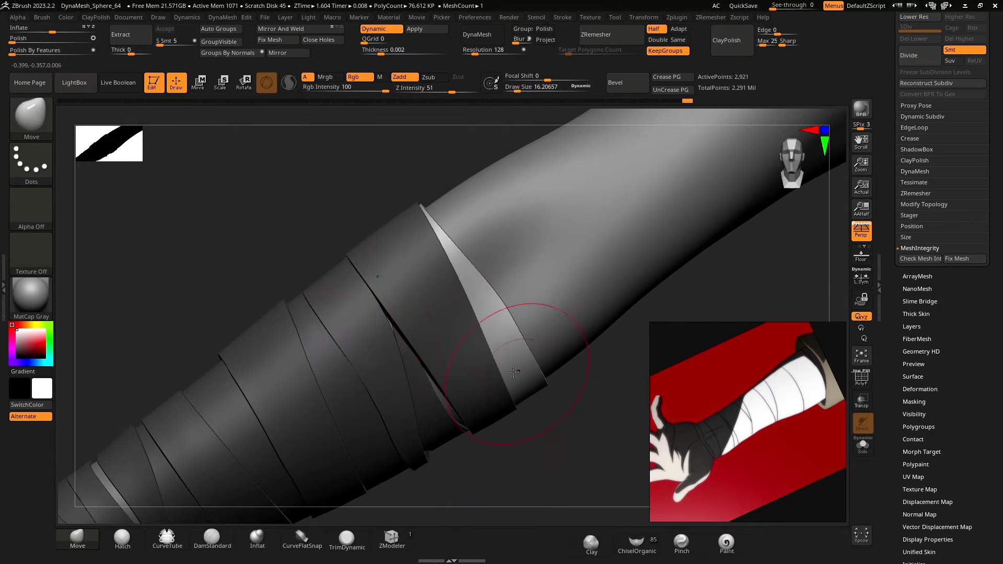
Step: Clear the mask and set the wrap's dynamic thickness to 0.001
{"action": "key", "text": "space"}
{"action": "left_click", "coordinate": [370, 52]}
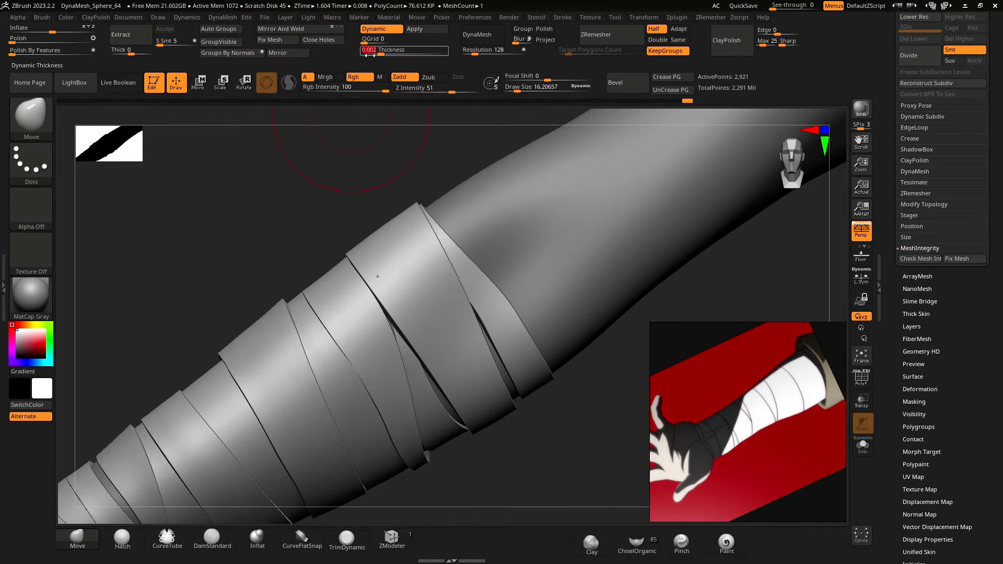
{"action": "mouse_move", "coordinate": [249, 249]}
{"action": "right_mouse_down"}
{"action": "mouse_move", "coordinate": [265, 269]}
{"action": "mouse_move", "coordinate": [314, 251]}
{"action": "right_mouse_up"}
Step: Fit the upper-forearm band edges against the arm's underside with the Move brush, varying the draw size for each correction
{"action": "key", "text": "space"}
{"action": "left_click_drag", "start_coordinate": [377, 253], "coordinate": [372, 252]}
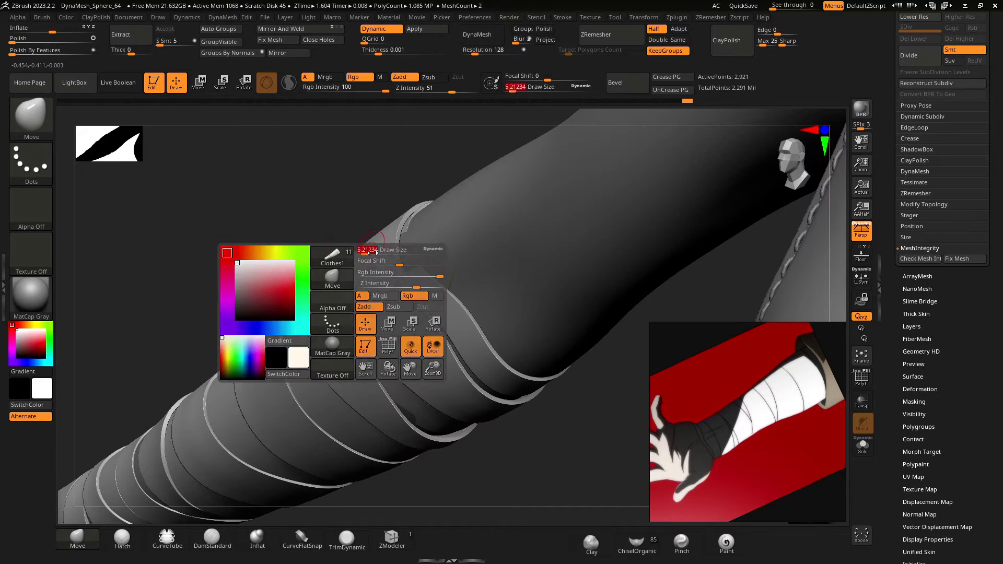
{"action": "right_click_drag", "start_coordinate": [272, 223], "coordinate": [380, 306]}
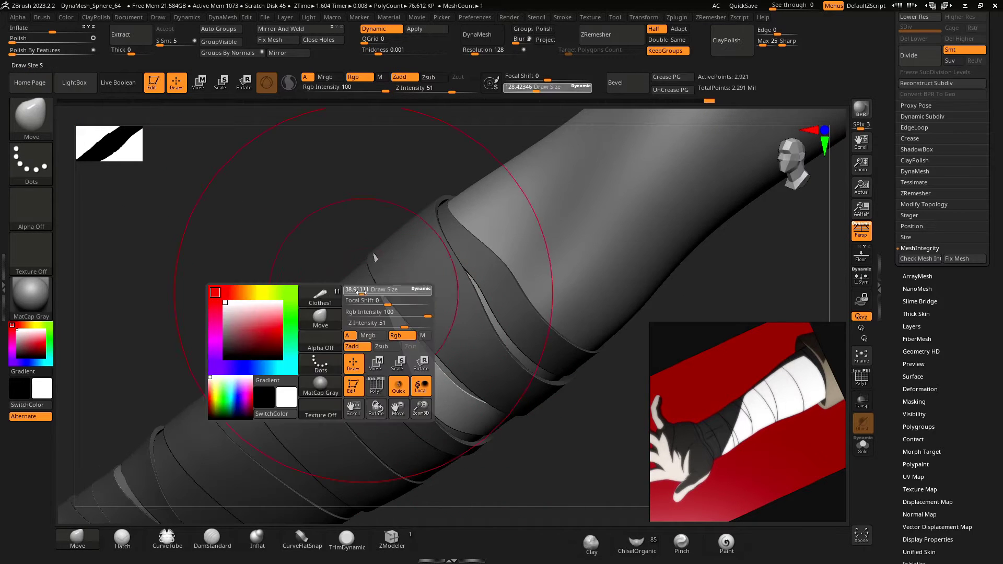
{"action": "right_click_drag", "start_coordinate": [382, 268], "coordinate": [324, 240]}
{"action": "key", "text": "space"}
{"action": "left_click_drag", "start_coordinate": [282, 269], "coordinate": [297, 269]}
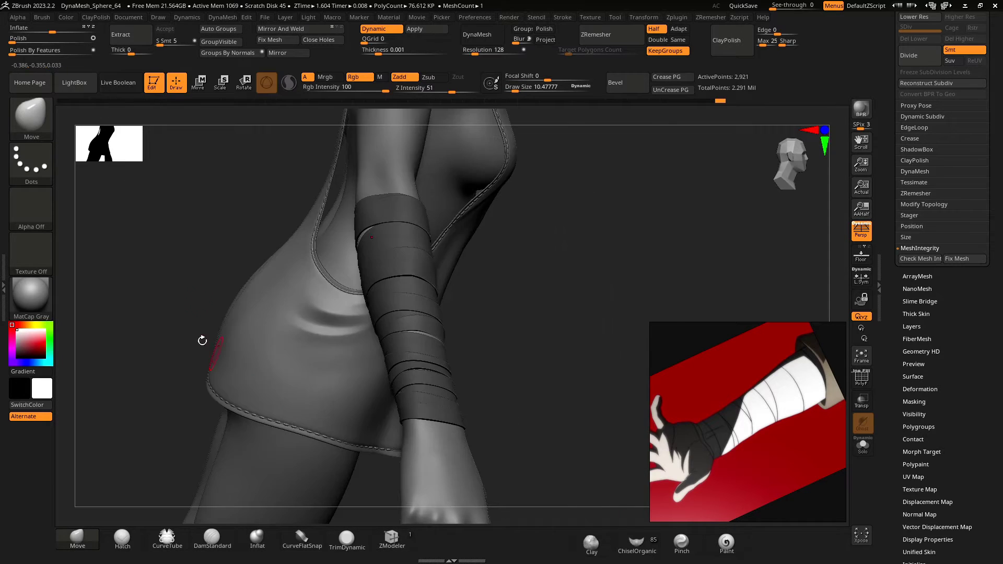
Step: Reshape the mid-forearm bands into uneven overlaps with the Move brush, unmasking one band at a time
{"action": "right_click_drag", "start_coordinate": [202, 340], "coordinate": [235, 240]}
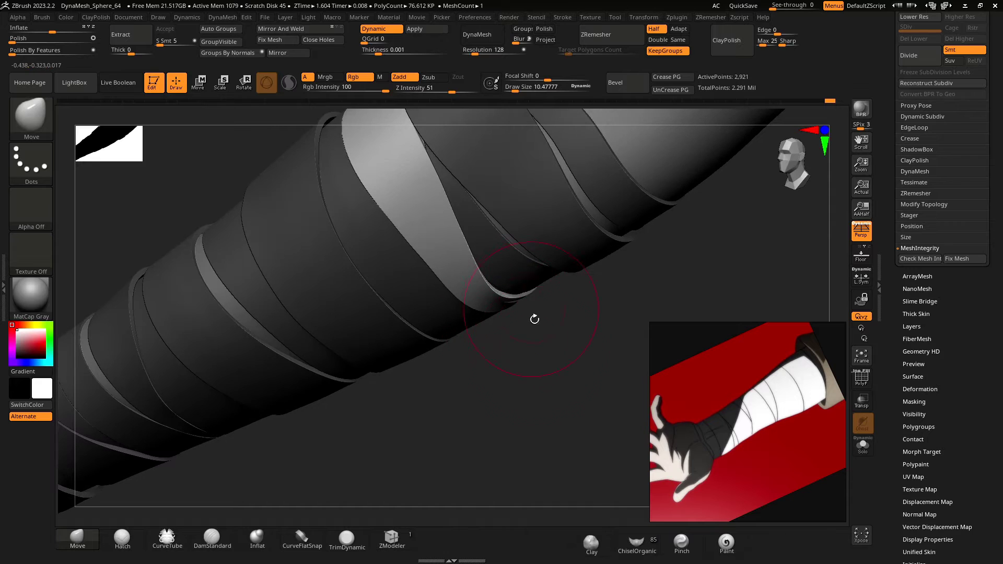
{"action": "left_click_drag", "start_coordinate": [534, 318], "coordinate": [504, 329]}
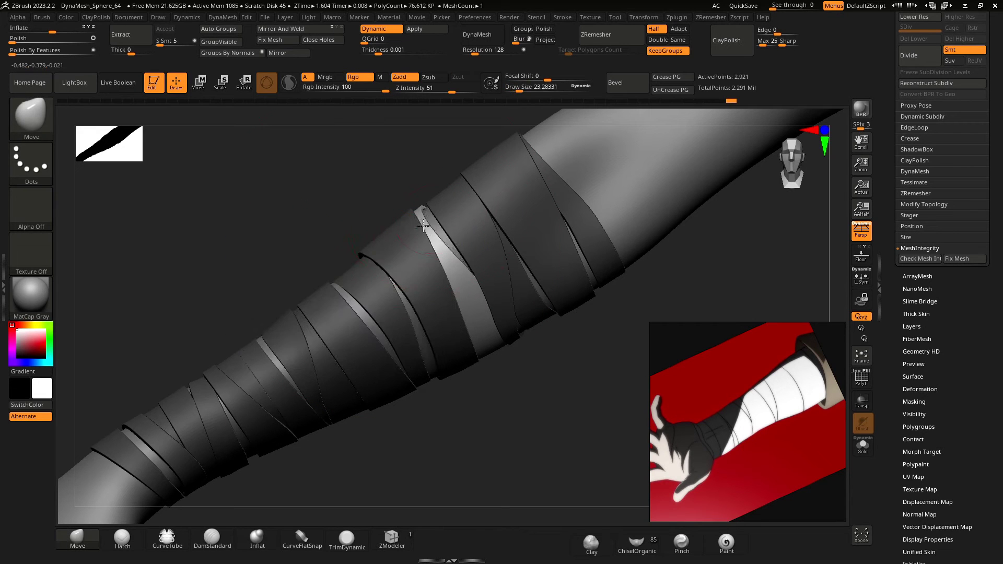
{"action": "left_click_drag", "start_coordinate": [387, 206], "coordinate": [358, 177]}
{"action": "left_click_drag", "start_coordinate": [465, 293], "coordinate": [465, 338], "text": "alt"}
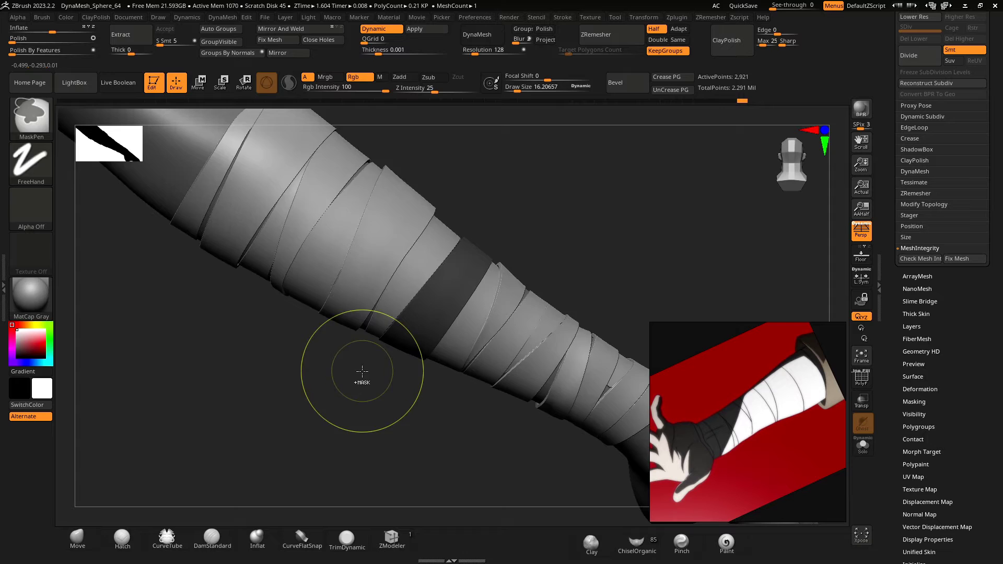
Step: Shape the exposed band next to the wrist with the Move brush, reducing the draw size to about 6 for its edge
{"action": "key", "text": "space"}
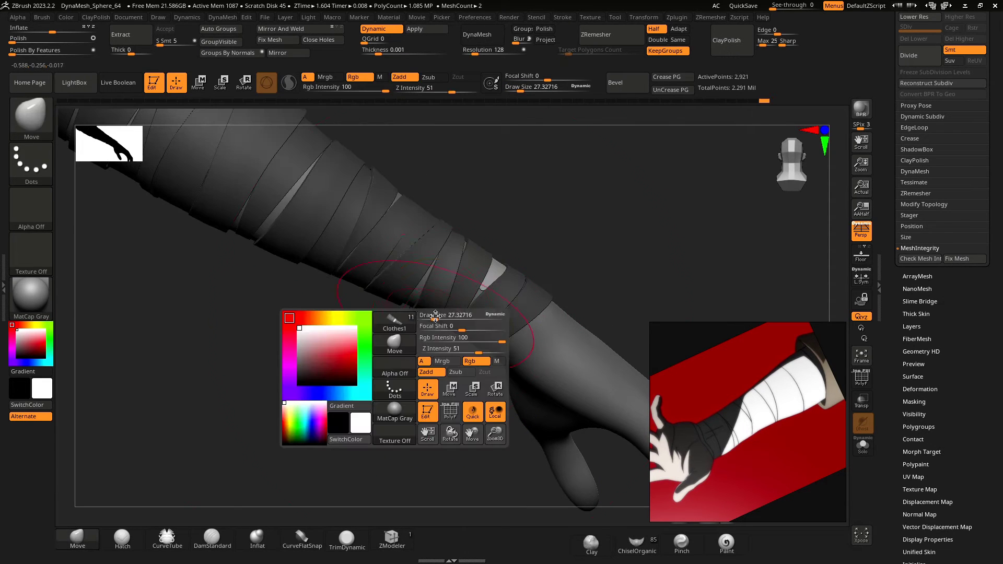
{"action": "left_click_drag", "start_coordinate": [423, 361], "coordinate": [466, 276]}
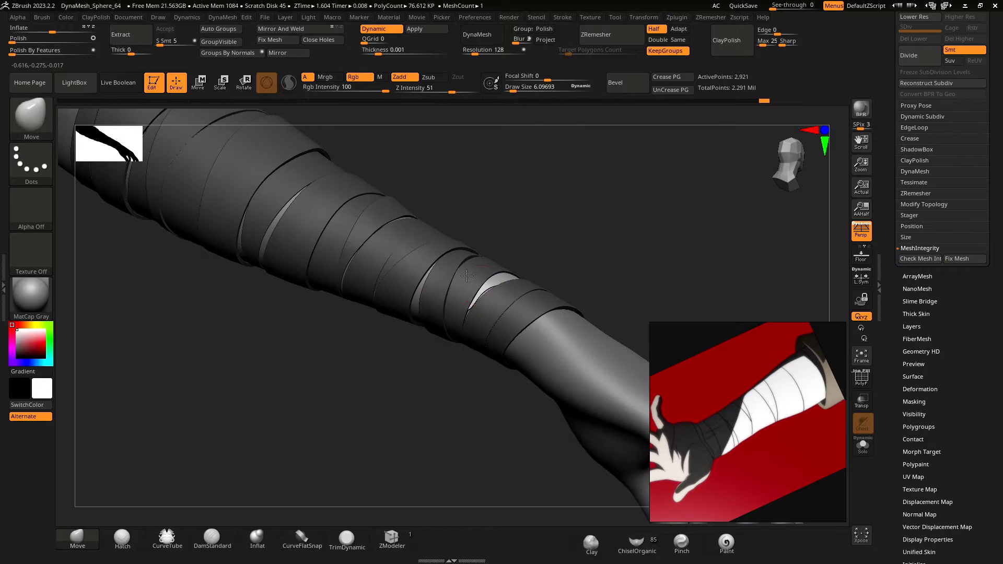
{"action": "left_click_drag", "start_coordinate": [460, 351], "coordinate": [464, 300]}
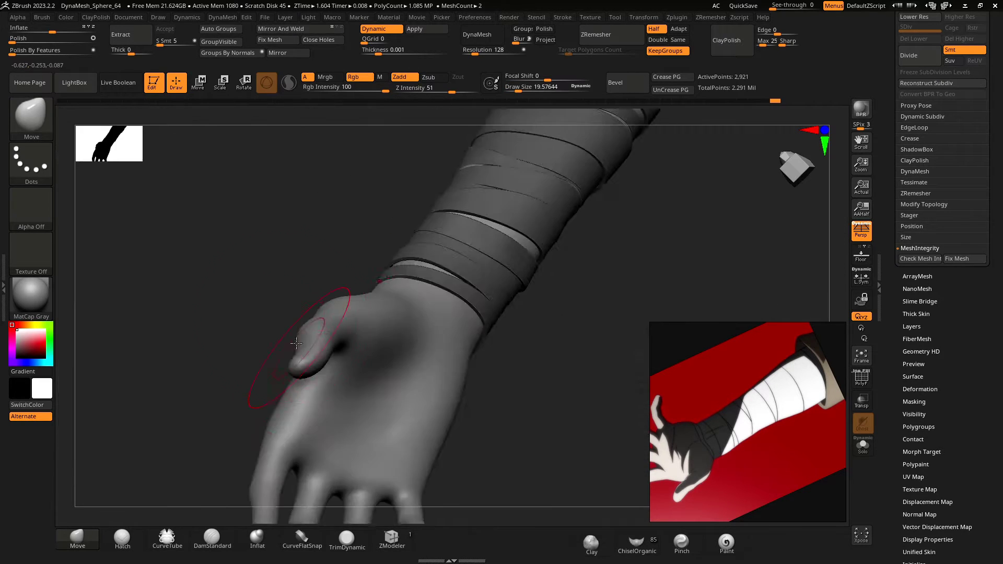
Step: Mask all but another forearm band, correct it with a small Move brush of about 5, and clear the mask
{"action": "left_click_drag", "start_coordinate": [330, 296], "coordinate": [173, 318], "text": "alt"}
{"action": "key", "text": "space"}
{"action": "left_click", "coordinate": [444, 264], "text": "ctrl+shift"}
{"action": "left_click", "coordinate": [280, 268], "text": "ctrl"}
{"action": "left_click", "coordinate": [280, 269], "text": "ctrl+shift"}
{"action": "left_click", "coordinate": [280, 268], "text": "ctrl"}
{"action": "key", "text": "space"}
{"action": "left_click_drag", "start_coordinate": [452, 294], "coordinate": [444, 294]}
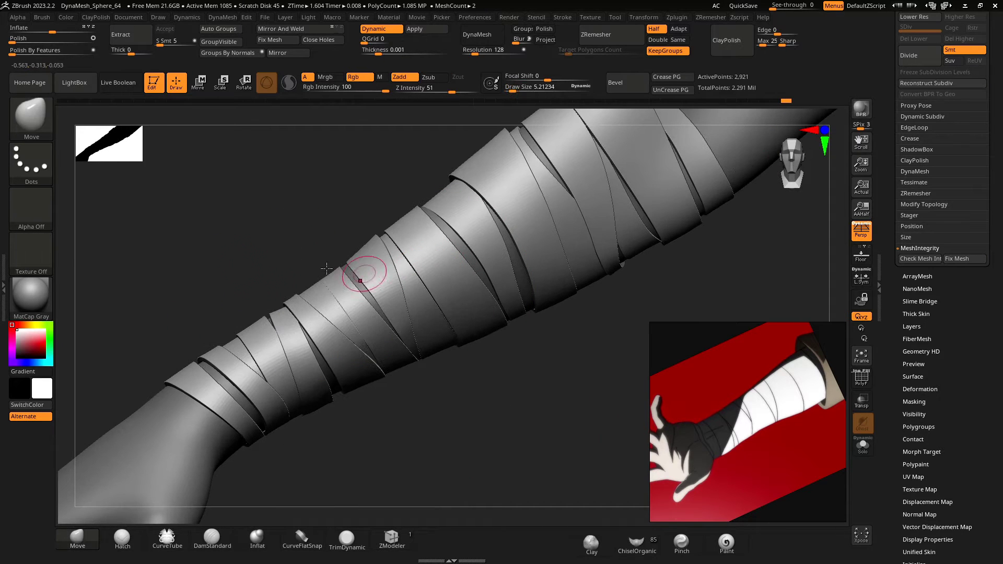
Step: Save the current tool to disk
{"action": "scroll", "coordinate": [923, 164], "scroll_direction": "up", "scroll_amount": 5}
{"action": "left_click", "coordinate": [908, 46]}
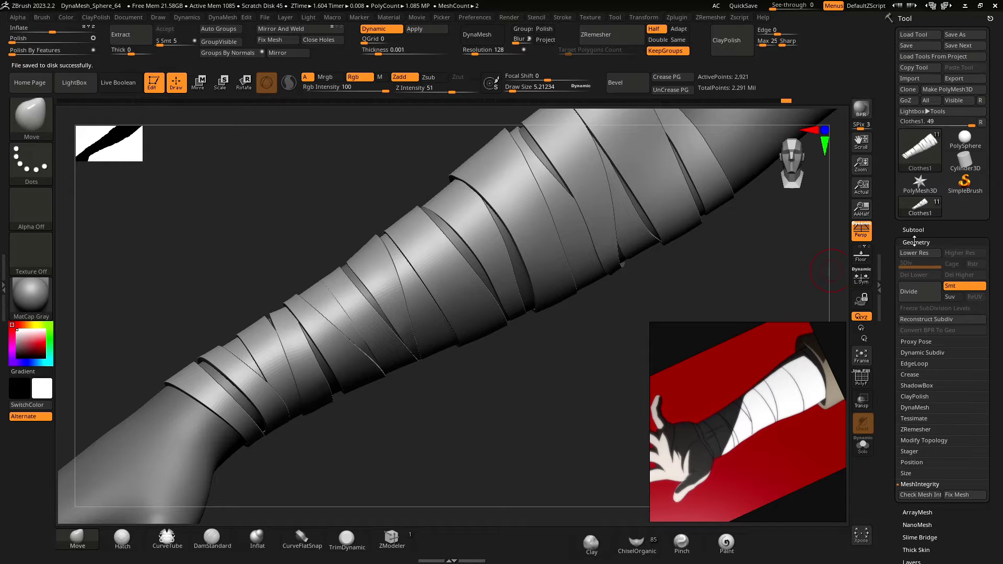
{"action": "left_click", "coordinate": [916, 243]}
{"action": "left_click", "coordinate": [916, 243]}
Step: Isolate a mid-forearm band, mask the other bands, and switch to the DamStandard brush at a draw size of about 3
{"action": "left_click_drag", "start_coordinate": [263, 261], "coordinate": [250, 305], "text": "alt"}
{"action": "key", "text": "space"}
{"action": "left_click_drag", "start_coordinate": [304, 247], "coordinate": [308, 247]}
{"action": "key", "text": "shift+d"}
{"action": "key", "text": "d"}
{"action": "key", "text": "space"}
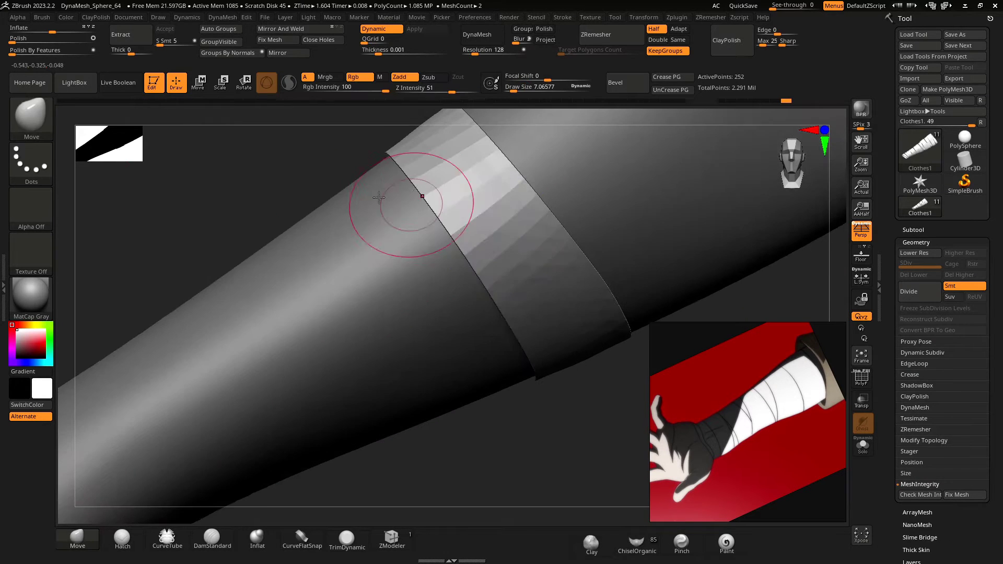
{"action": "key", "text": "space"}
{"action": "key", "text": "ctrl"}
{"action": "key", "text": "space"}
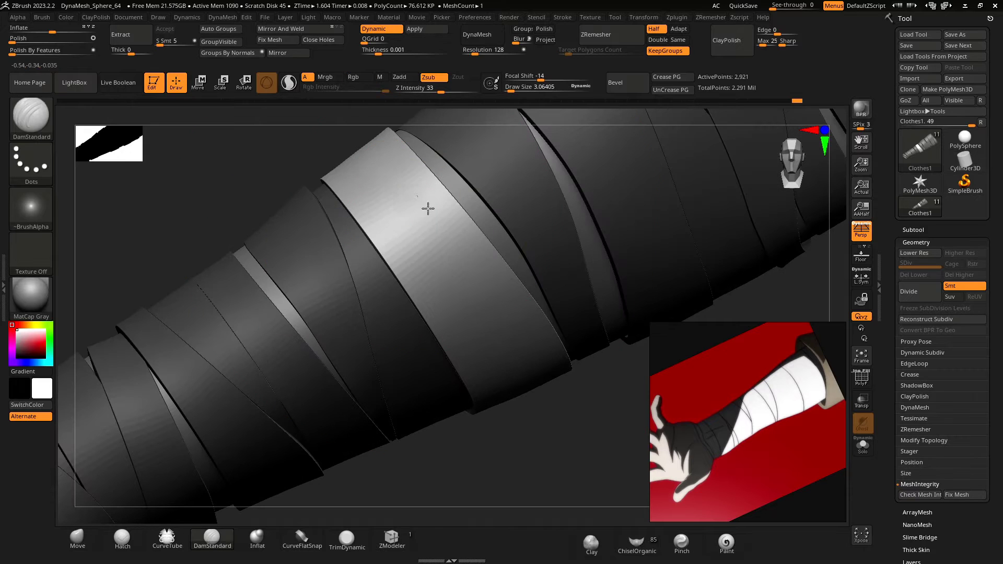
Step: Carve lengthwise creases into the unmasked mid-forearm band with DamStandard and show the wrap subtool alone
{"action": "left_click_drag", "start_coordinate": [241, 202], "coordinate": [188, 210]}
{"action": "mouse_move", "coordinate": [400, 222]}
{"action": "left_mouse_down"}
{"action": "mouse_move", "coordinate": [441, 268]}
{"action": "mouse_move", "coordinate": [578, 340]}
{"action": "left_mouse_up"}
{"action": "left_click_drag", "start_coordinate": [245, 206], "coordinate": [212, 230]}
{"action": "left_click_drag", "start_coordinate": [559, 445], "coordinate": [545, 431]}
{"action": "left_click_drag", "start_coordinate": [230, 208], "coordinate": [219, 230]}
{"action": "left_click_drag", "start_coordinate": [553, 428], "coordinate": [365, 340]}
{"action": "left_click", "coordinate": [862, 449]}
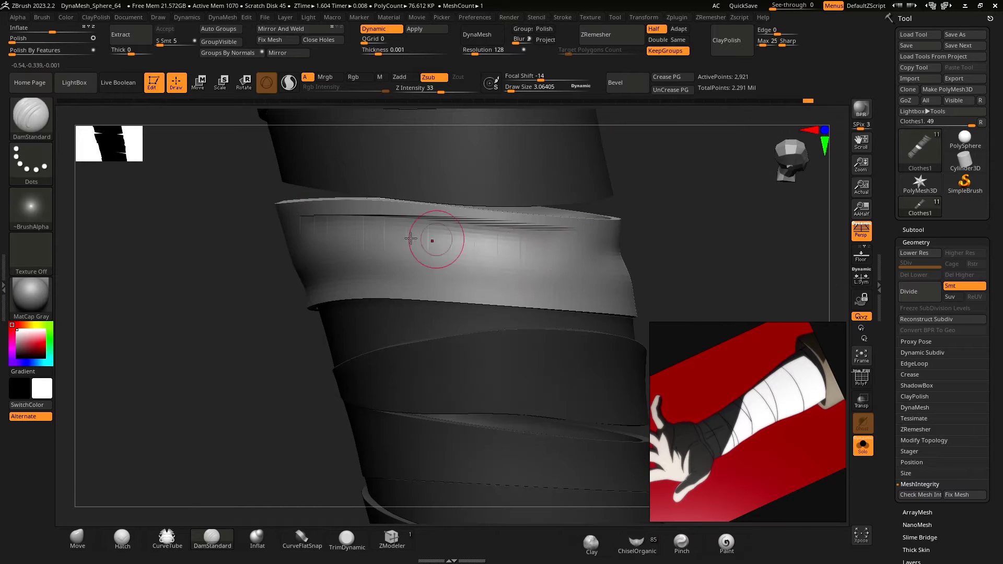
Step: Work finer creases around the same band with DamStandard, reducing the draw size to about 1.7
{"action": "left_click_drag", "start_coordinate": [411, 238], "coordinate": [457, 238]}
{"action": "right_click_drag", "start_coordinate": [358, 291], "coordinate": [351, 301]}
{"action": "key", "text": "space"}
{"action": "left_click_drag", "start_coordinate": [351, 302], "coordinate": [337, 301]}
{"action": "key", "text": "space"}
{"action": "left_click_drag", "start_coordinate": [413, 288], "coordinate": [421, 290]}
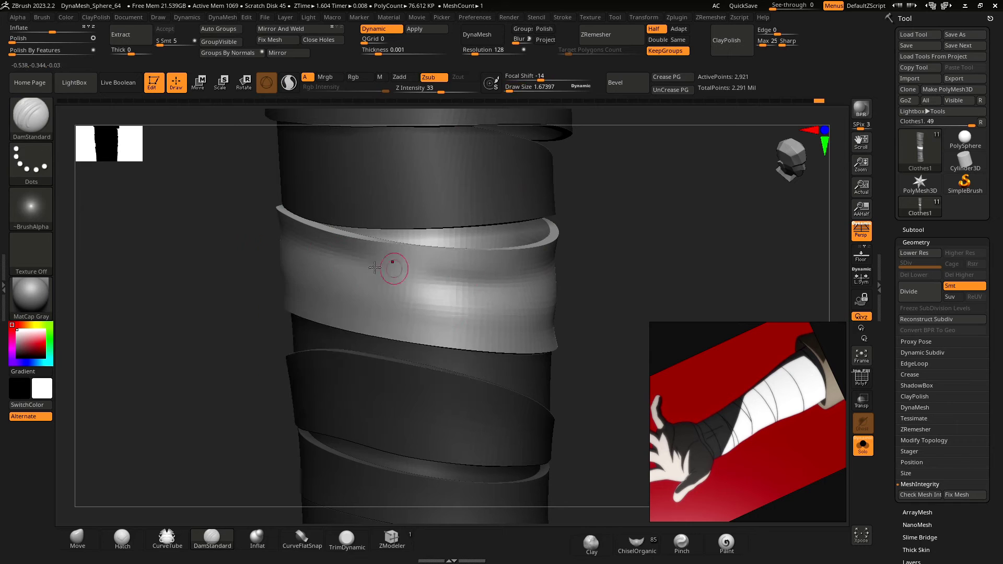
Step: Leave only the adjacent wrist-side band unmasked and carve creases into it with DamStandard
{"action": "right_click_drag", "start_coordinate": [517, 281], "coordinate": [382, 296]}
{"action": "left_click", "coordinate": [383, 296], "text": "ctrl+shift"}
{"action": "left_click", "coordinate": [177, 255], "text": "ctrl+shift"}
{"action": "mouse_move", "coordinate": [176, 255]}
{"action": "right_mouse_down"}
{"action": "mouse_move", "coordinate": [287, 251]}
{"action": "mouse_move", "coordinate": [360, 272]}
{"action": "mouse_move", "coordinate": [463, 347]}
{"action": "mouse_move", "coordinate": [179, 253]}
{"action": "mouse_move", "coordinate": [426, 385]}
{"action": "mouse_move", "coordinate": [361, 329]}
{"action": "right_mouse_up"}
{"action": "left_click", "coordinate": [862, 448]}
{"action": "left_click", "coordinate": [861, 454]}
{"action": "key", "text": "space"}
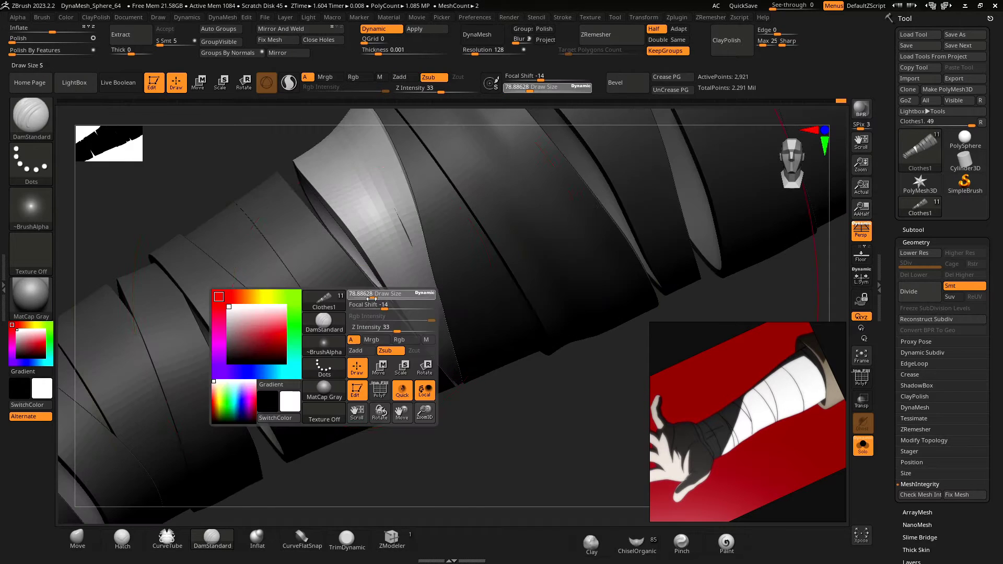
{"action": "left_click_drag", "start_coordinate": [379, 305], "coordinate": [386, 305]}
Step: Switch to the Inflat brush and swell parts of the unmasked band at a draw size of about 4.4
{"action": "right_click_drag", "start_coordinate": [490, 418], "coordinate": [437, 365]}
{"action": "key", "text": "ctrl"}
{"action": "right_click_drag", "start_coordinate": [450, 401], "coordinate": [470, 382]}
{"action": "left_click", "coordinate": [450, 401], "text": "ctrl"}
{"action": "left_click", "coordinate": [313, 206], "text": "ctrl"}
{"action": "key", "text": "space"}
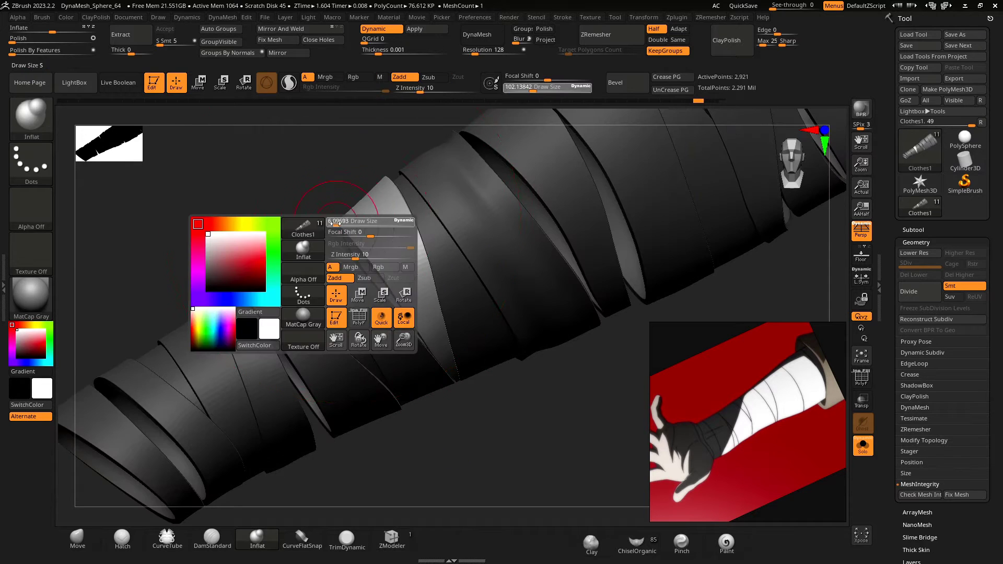
{"action": "left_click_drag", "start_coordinate": [361, 230], "coordinate": [354, 230]}
Step: Clear the mask, divide the wrap geometry to subdivision level 2, and turn dynamic subdivision back on
{"action": "left_click_drag", "start_coordinate": [383, 137], "coordinate": [411, 135], "text": "ctrl"}
{"action": "left_click", "coordinate": [913, 254]}
{"action": "left_click", "coordinate": [913, 293]}
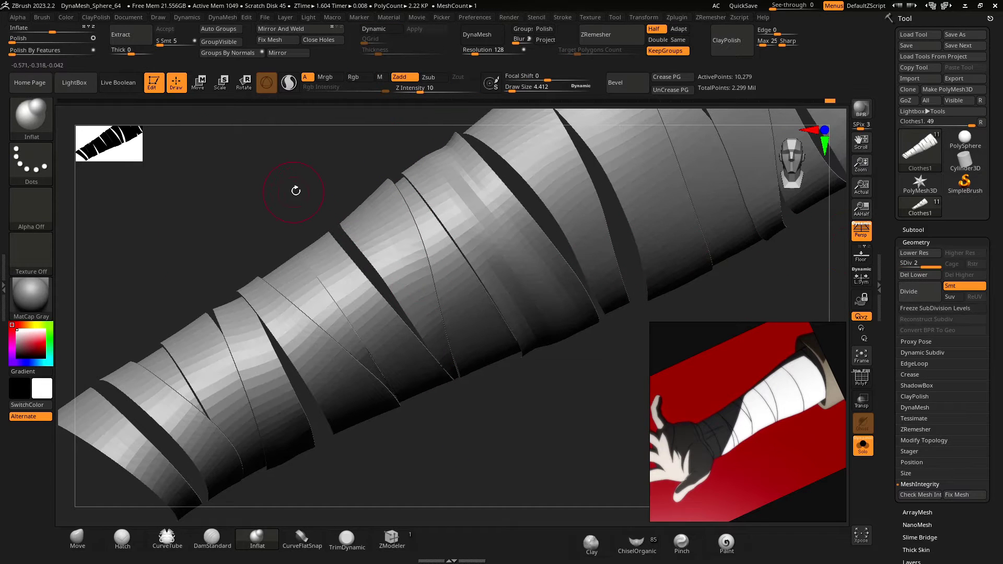
{"action": "left_click", "coordinate": [378, 29]}
Step: Isolate the tapered mid-forearm band for DamStandard work at a draw size of about 2.5, then show the other bands masked
{"action": "right_click_drag", "start_coordinate": [384, 244], "coordinate": [399, 261], "text": "alt"}
{"action": "left_click", "coordinate": [398, 261], "text": "ctrl+shift"}
{"action": "key", "text": "space"}
{"action": "left_click_drag", "start_coordinate": [392, 251], "coordinate": [388, 251]}
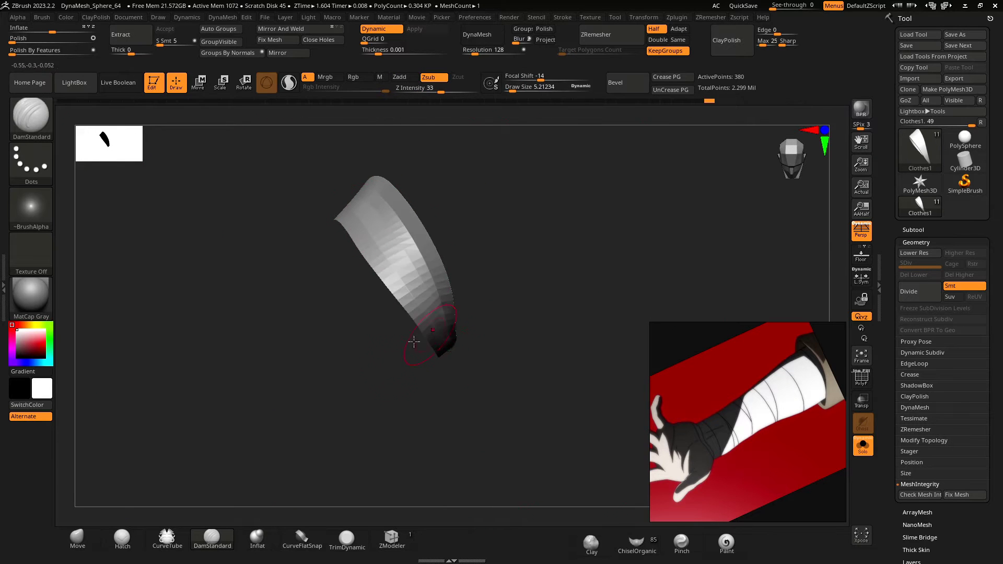
{"action": "right_click_drag", "start_coordinate": [353, 303], "coordinate": [343, 285]}
{"action": "right_click_drag", "start_coordinate": [342, 284], "coordinate": [336, 297], "text": "ctrl"}
{"action": "key", "text": "space"}
{"action": "left_click_drag", "start_coordinate": [384, 238], "coordinate": [367, 237]}
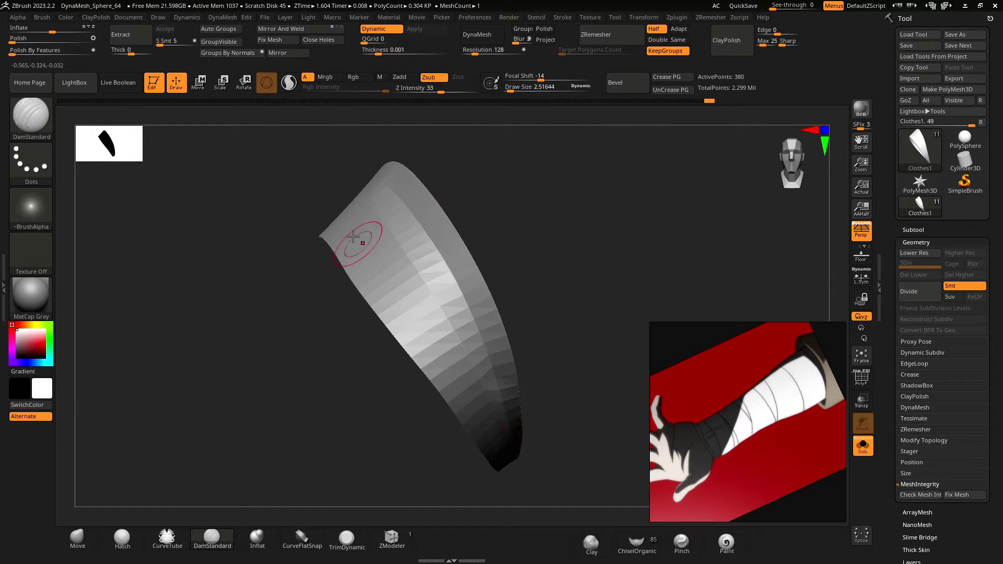
{"action": "left_click", "coordinate": [219, 242], "text": "ctrl+shift"}
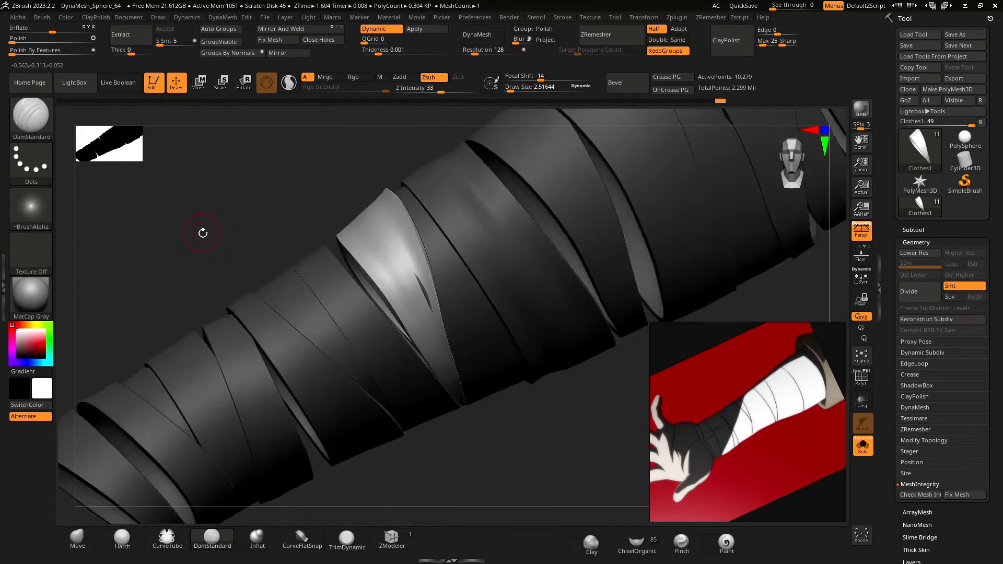
Step: Deepen the tapered band's creases around the arm with DamStandard, enlarging the draw size to about 8
{"action": "right_click_drag", "start_coordinate": [201, 231], "coordinate": [367, 399]}
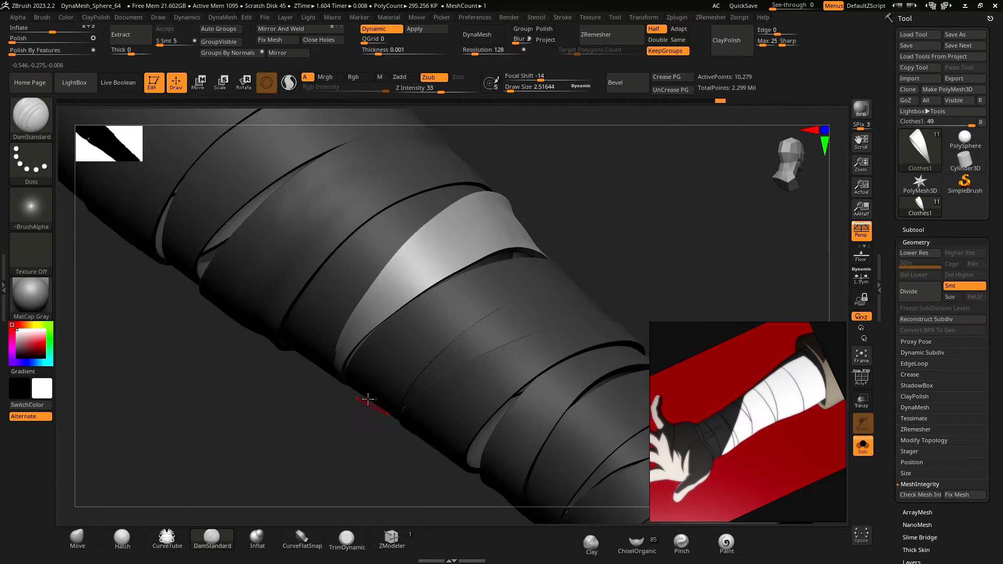
{"action": "right_click_drag", "start_coordinate": [347, 335], "coordinate": [434, 267]}
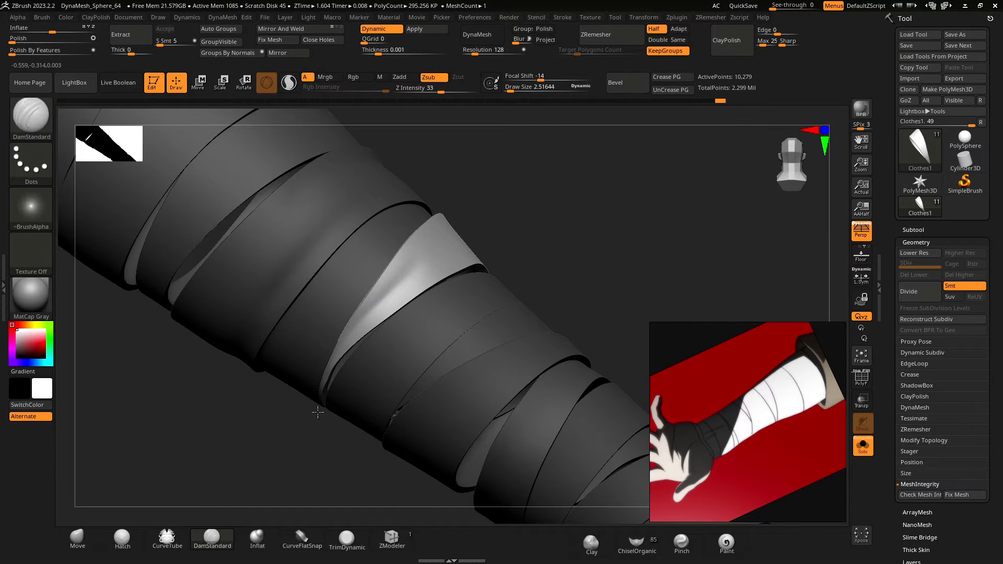
{"action": "mouse_move", "coordinate": [318, 413]}
{"action": "right_mouse_down"}
{"action": "mouse_move", "coordinate": [352, 375]}
{"action": "mouse_move", "coordinate": [260, 412]}
{"action": "mouse_move", "coordinate": [239, 291]}
{"action": "mouse_move", "coordinate": [252, 287]}
{"action": "right_mouse_up"}
{"action": "key", "text": "space"}
{"action": "left_click_drag", "start_coordinate": [407, 265], "coordinate": [422, 266]}
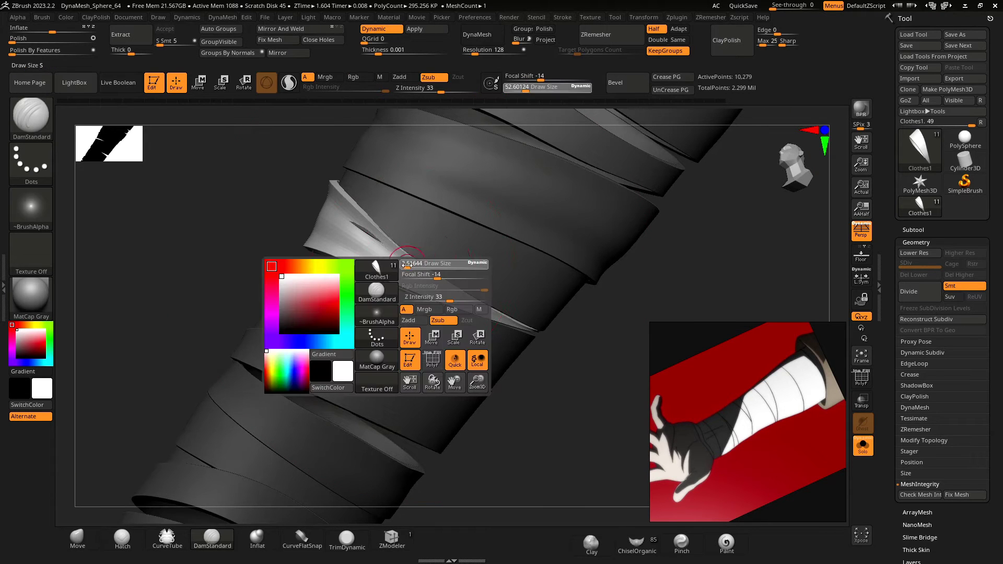
{"action": "mouse_move", "coordinate": [536, 332]}
{"action": "right_mouse_down"}
{"action": "mouse_move", "coordinate": [360, 236]}
{"action": "mouse_move", "coordinate": [385, 284]}
{"action": "mouse_move", "coordinate": [374, 268]}
{"action": "mouse_move", "coordinate": [364, 282]}
{"action": "right_mouse_up"}
{"action": "key", "text": "space"}
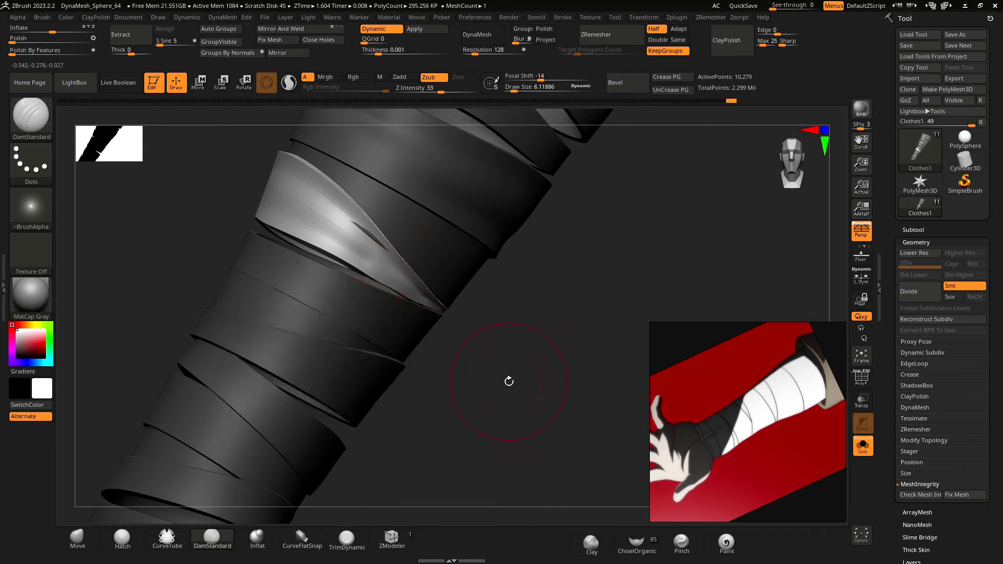
Step: Switch to the Move brush and push the creased band's edges into shape
{"action": "mouse_move", "coordinate": [509, 381]}
{"action": "right_mouse_down"}
{"action": "mouse_move", "coordinate": [224, 287]}
{"action": "mouse_move", "coordinate": [367, 319]}
{"action": "mouse_move", "coordinate": [325, 347]}
{"action": "right_mouse_up"}
{"action": "key", "text": "space"}
{"action": "key", "text": "b"}
{"action": "key", "text": "m"}
{"action": "key", "text": "v"}
{"action": "key", "text": "space"}
{"action": "left_click_drag", "start_coordinate": [324, 347], "coordinate": [316, 342]}
Step: Refine the creased band's folds with the Move brush at draw sizes of about 3 and 2.5
{"action": "mouse_move", "coordinate": [316, 343]}
{"action": "right_mouse_down", "text": "ctrl"}
{"action": "mouse_move", "coordinate": [233, 327]}
{"action": "mouse_move", "coordinate": [377, 383]}
{"action": "mouse_move", "coordinate": [277, 311]}
{"action": "mouse_move", "coordinate": [313, 315]}
{"action": "right_mouse_up", "text": "ctrl"}
{"action": "key", "text": "space"}
{"action": "key", "text": "space"}
{"action": "left_click_drag", "start_coordinate": [315, 315], "coordinate": [311, 316]}
{"action": "key", "text": "space"}
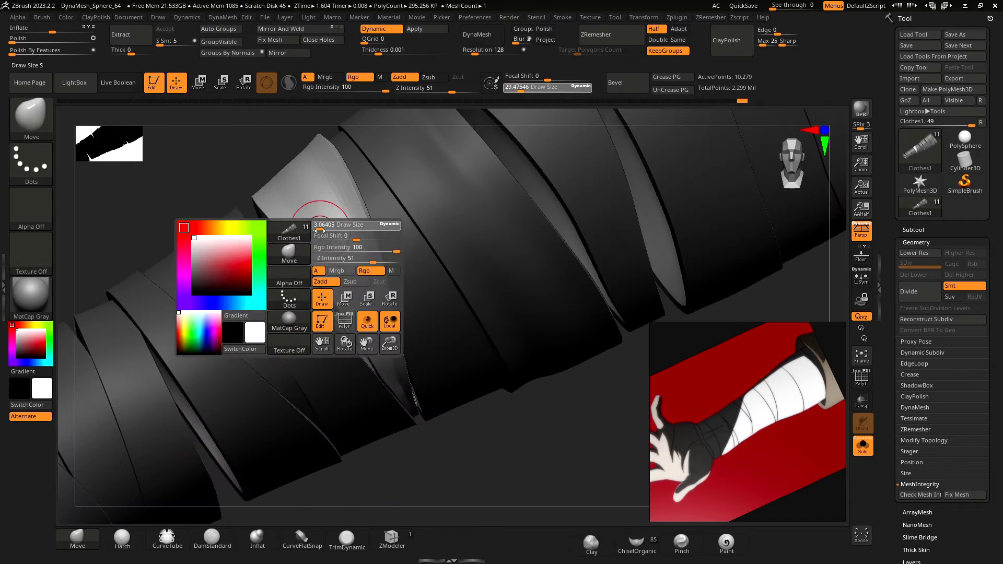
{"action": "key", "text": "space"}
{"action": "mouse_move", "coordinate": [325, 235]}
{"action": "right_mouse_down"}
{"action": "mouse_move", "coordinate": [366, 261]}
{"action": "mouse_move", "coordinate": [312, 271]}
{"action": "right_mouse_up"}
{"action": "key", "text": "space"}
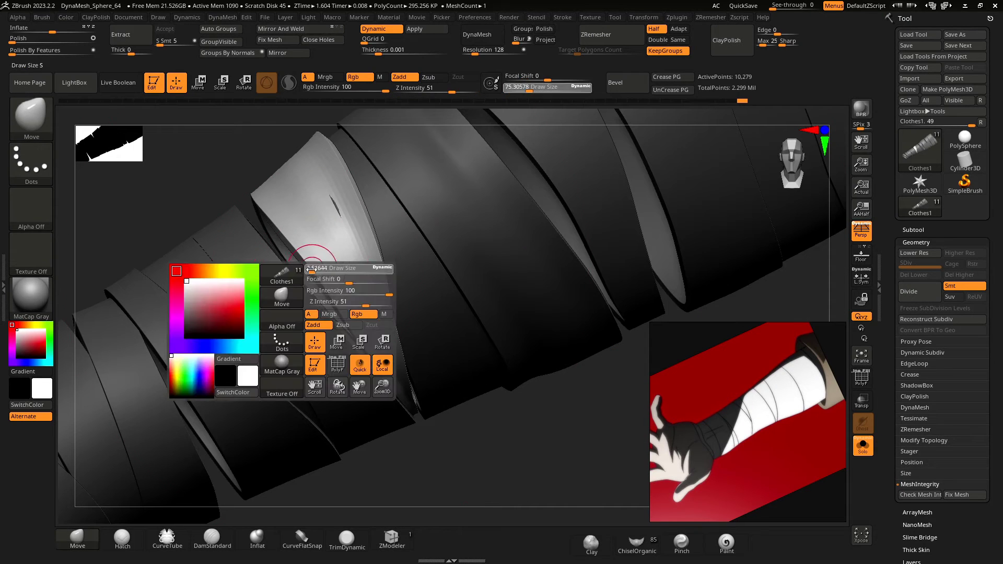
Step: Work the tapered band with DamStandard at a draw size of about 2.5, undo the last stroke, and enlarge the size to about 9
{"action": "key", "text": "b"}
{"action": "key", "text": "d"}
{"action": "key", "text": "s"}
{"action": "key", "text": "space"}
{"action": "key", "text": "space"}
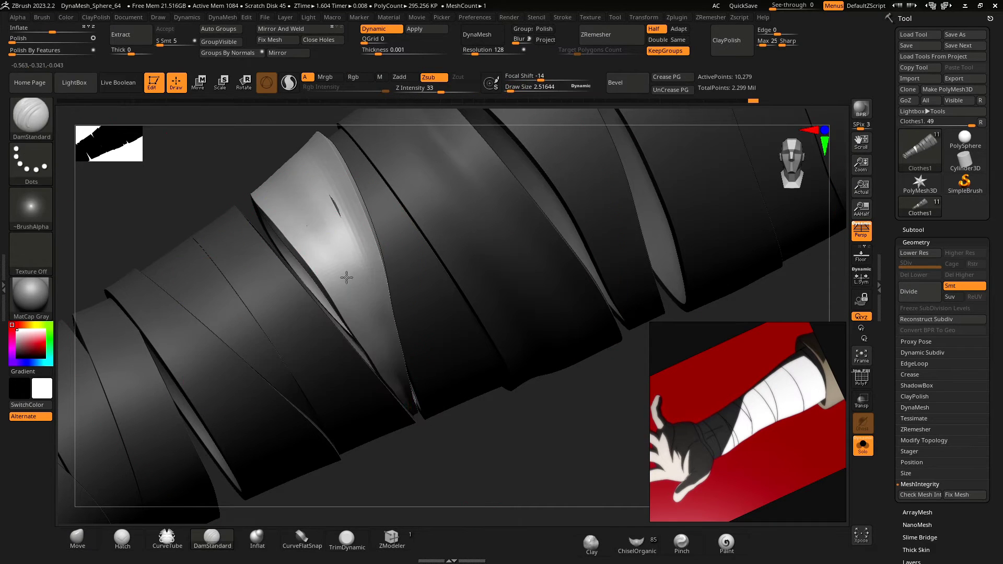
{"action": "key", "text": "ctrl+z"}
{"action": "mouse_move", "coordinate": [499, 430]}
{"action": "right_mouse_down", "text": "ctrl"}
{"action": "mouse_move", "coordinate": [528, 416]}
{"action": "mouse_move", "coordinate": [509, 386]}
{"action": "right_mouse_up", "text": "ctrl"}
{"action": "key", "text": "space"}
{"action": "left_click_drag", "start_coordinate": [416, 240], "coordinate": [421, 241]}
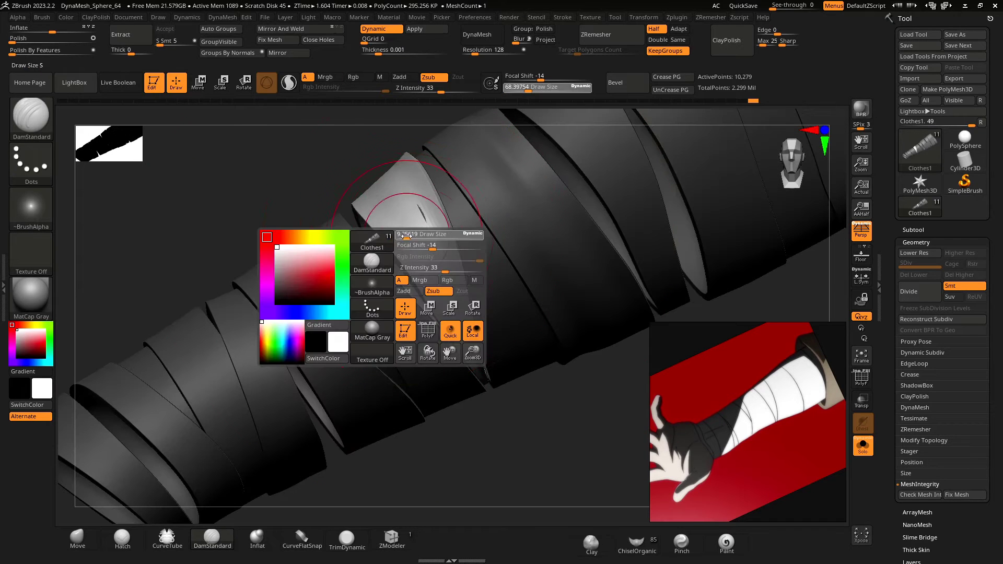
Step: Push the tapered band's surface and edges into shape with the Move brush at draw sizes of about 9 and 12
{"action": "key", "text": "b"}
{"action": "key", "text": "m"}
{"action": "key", "text": "v"}
{"action": "mouse_move", "coordinate": [251, 207]}
{"action": "right_mouse_down"}
{"action": "mouse_move", "coordinate": [242, 207]}
{"action": "mouse_move", "coordinate": [276, 191]}
{"action": "right_mouse_up"}
{"action": "key", "text": "w"}
{"action": "left_click", "coordinate": [490, 251], "text": "ctrl"}
{"action": "key", "text": "q"}
{"action": "key", "text": "space"}
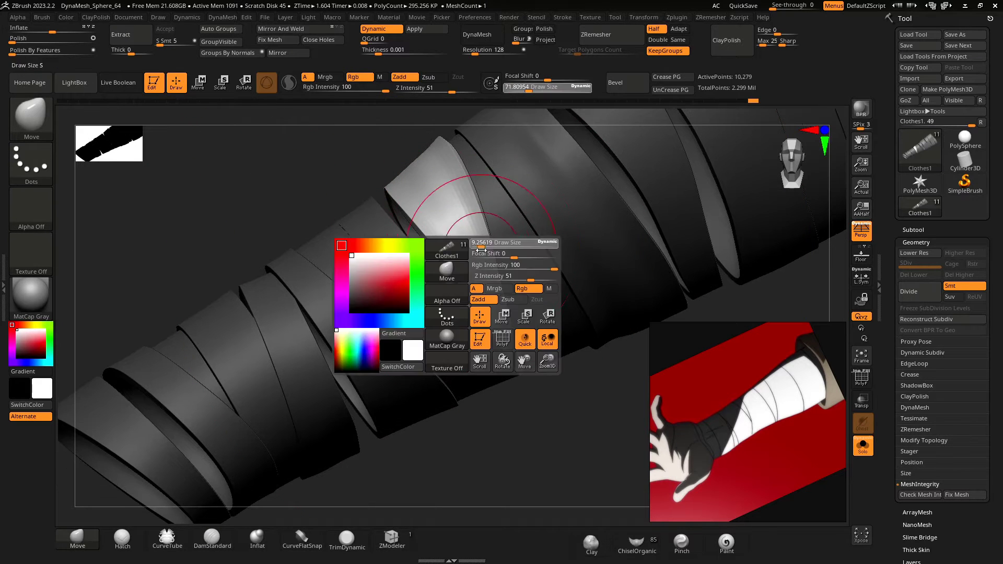
{"action": "left_click_drag", "start_coordinate": [497, 244], "coordinate": [489, 244]}
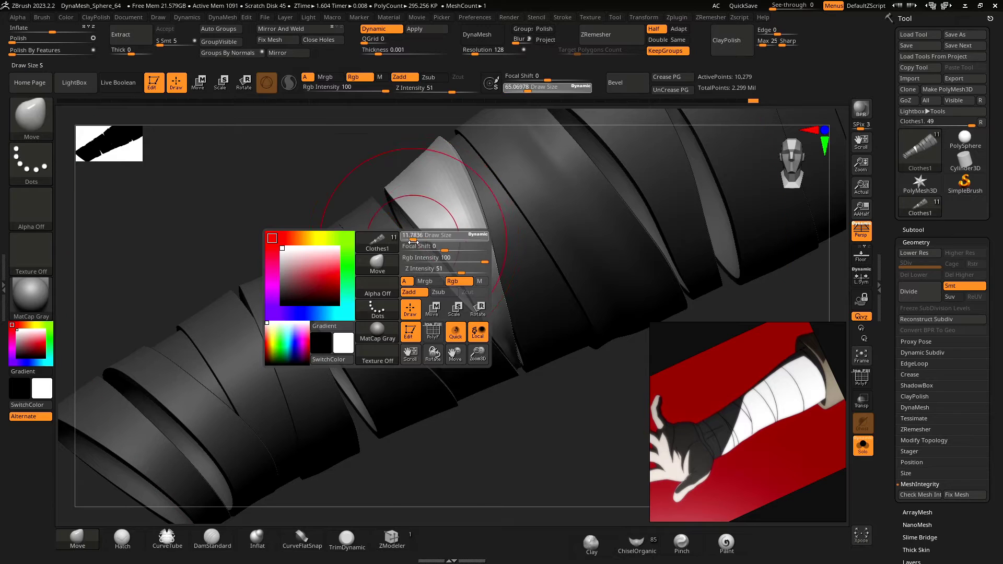
{"action": "left_click_drag", "start_coordinate": [415, 223], "coordinate": [406, 223]}
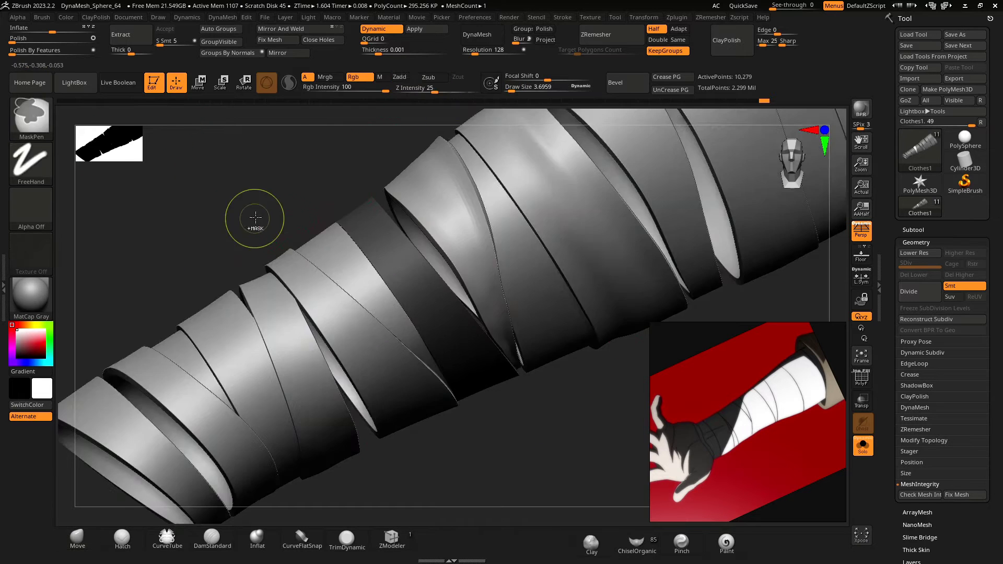
Step: Mask all but the narrow band beside the tapered one and crease and smooth it with DamStandard at draw sizes of about 3 and 3.7
{"action": "left_click_drag", "start_coordinate": [535, 402], "coordinate": [527, 392], "text": "ctrl"}
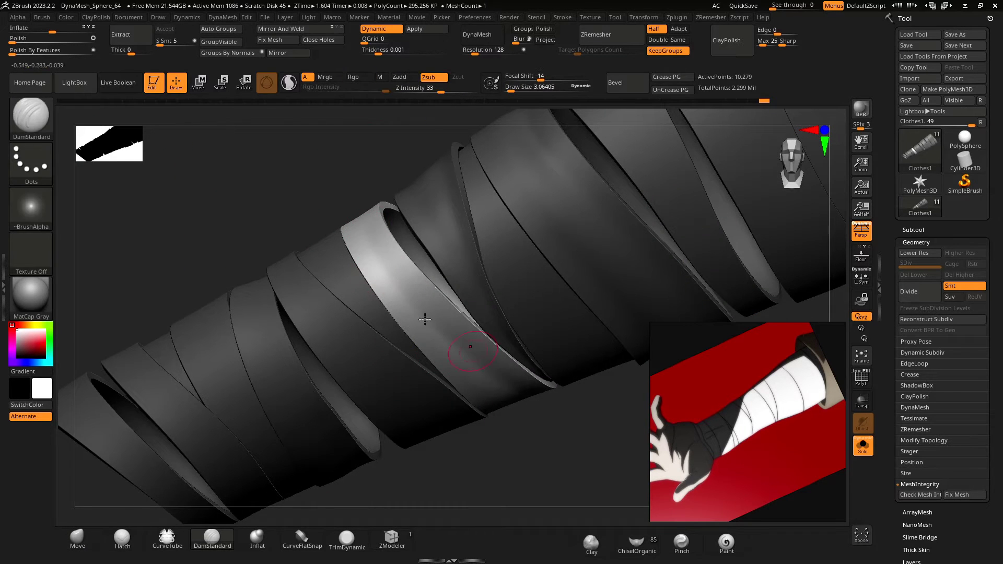
{"action": "mouse_move", "coordinate": [424, 320]}
{"action": "right_mouse_down"}
{"action": "mouse_move", "coordinate": [258, 199]}
{"action": "mouse_move", "coordinate": [253, 217]}
{"action": "mouse_move", "coordinate": [486, 350]}
{"action": "mouse_move", "coordinate": [390, 251]}
{"action": "right_mouse_up"}
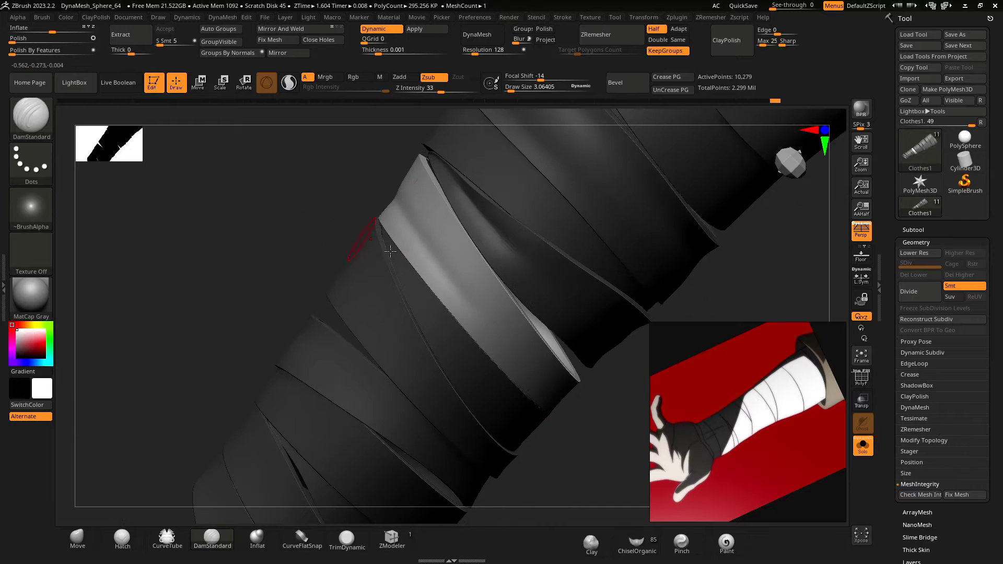
{"action": "right_click_drag", "start_coordinate": [315, 287], "coordinate": [323, 296]}
{"action": "key", "text": "space"}
{"action": "left_click_drag", "start_coordinate": [395, 258], "coordinate": [404, 257]}
{"action": "mouse_move", "coordinate": [439, 230]}
{"action": "left_mouse_down", "text": "shift"}
{"action": "mouse_move", "coordinate": [486, 308]}
{"action": "mouse_move", "coordinate": [462, 296]}
{"action": "left_mouse_up", "text": "shift"}
{"action": "key", "text": "space"}
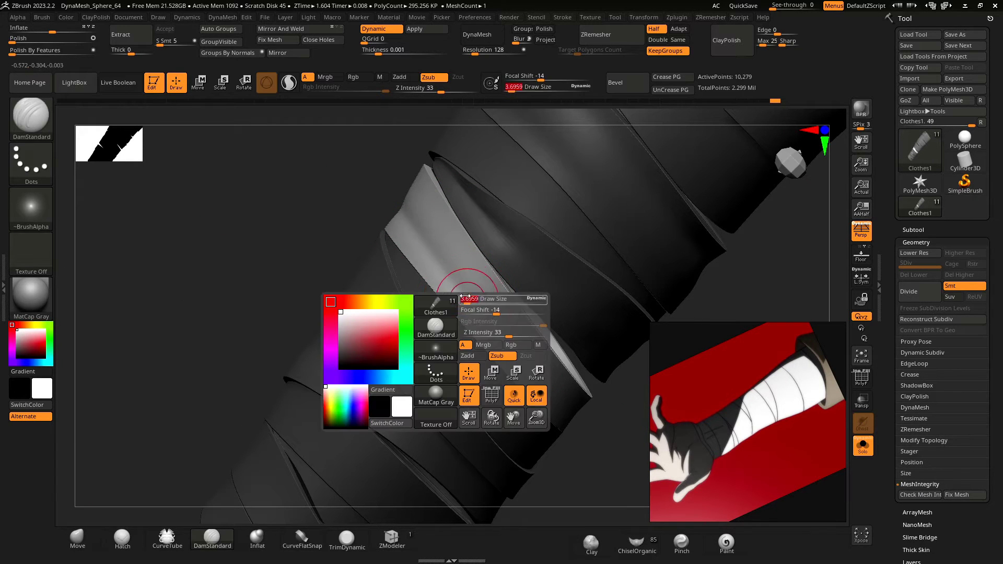
Step: Clear the mask and turn off solo mode to check the wraps against the whole arm and hand
{"action": "right_click_drag", "start_coordinate": [297, 269], "coordinate": [289, 349], "text": "ctrl"}
{"action": "left_click_drag", "start_coordinate": [288, 349], "coordinate": [318, 365], "text": "ctrl"}
{"action": "right_click_drag", "start_coordinate": [319, 365], "coordinate": [273, 340], "text": "ctrl"}
{"action": "left_click", "coordinate": [864, 445]}
{"action": "mouse_move", "coordinate": [384, 336]}
{"action": "right_mouse_down", "text": "ctrl"}
{"action": "mouse_move", "coordinate": [349, 340]}
{"action": "mouse_move", "coordinate": [408, 360]}
{"action": "right_mouse_up", "text": "ctrl"}
{"action": "right_click_drag", "start_coordinate": [407, 361], "coordinate": [506, 414], "text": "ctrl"}
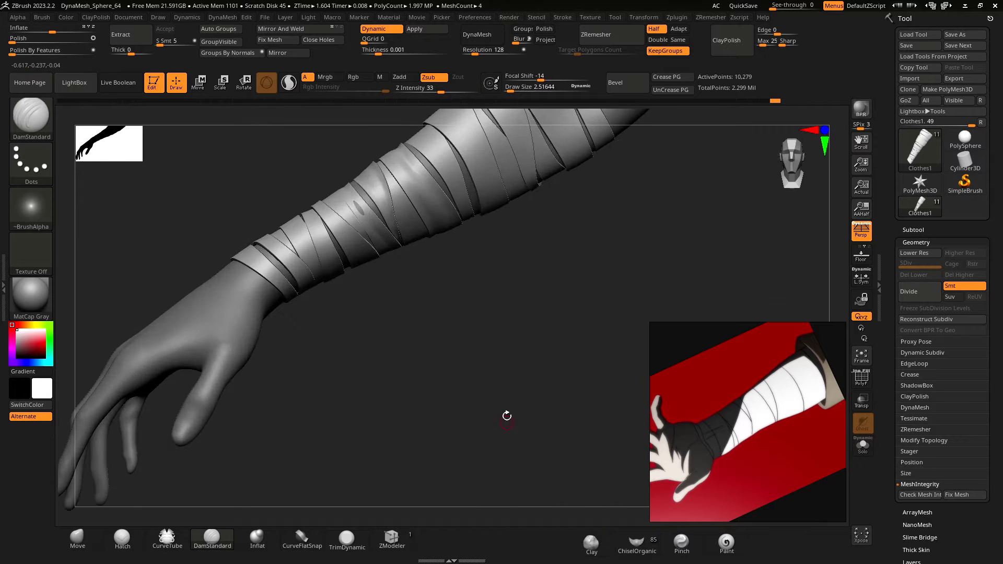
Step: Switch to the Inflat brush at a draw size of about 9 for the mid-forearm spot where the surface pokes through
{"action": "left_click", "coordinate": [864, 446]}
{"action": "right_click_drag", "start_coordinate": [383, 324], "coordinate": [444, 376], "text": "ctrl"}
{"action": "key", "text": "space"}
{"action": "left_click_drag", "start_coordinate": [372, 232], "coordinate": [355, 232]}
{"action": "left_click", "coordinate": [257, 538]}
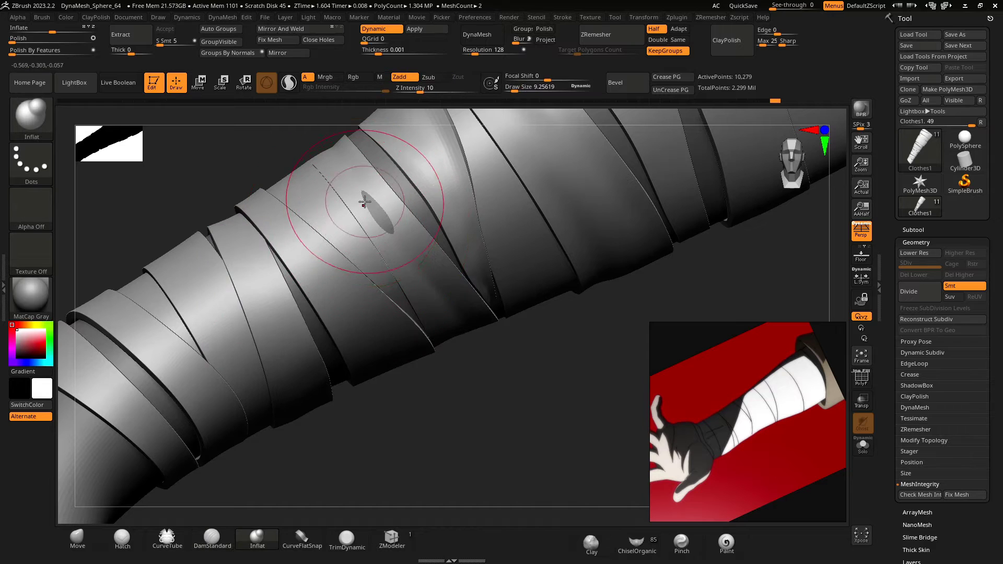
Step: Isolate the narrow mid-forearm band, then show all wraps with everything except that band masked
{"action": "right_click_drag", "start_coordinate": [418, 340], "coordinate": [470, 408], "text": "ctrl"}
{"action": "left_click", "coordinate": [424, 292], "text": "ctrl+shift"}
{"action": "key", "text": "space"}
{"action": "left_click_drag", "start_coordinate": [423, 300], "coordinate": [402, 299]}
{"action": "left_click", "coordinate": [450, 377], "text": "ctrl"}
{"action": "left_click", "coordinate": [450, 377], "text": "ctrl+shift"}
{"action": "left_click", "coordinate": [450, 377], "text": "ctrl"}
Step: Carve a crease along the narrow band with DamStandard at draw sizes of about 3 and 2
{"action": "left_click", "coordinate": [212, 538]}
{"action": "key", "text": "space"}
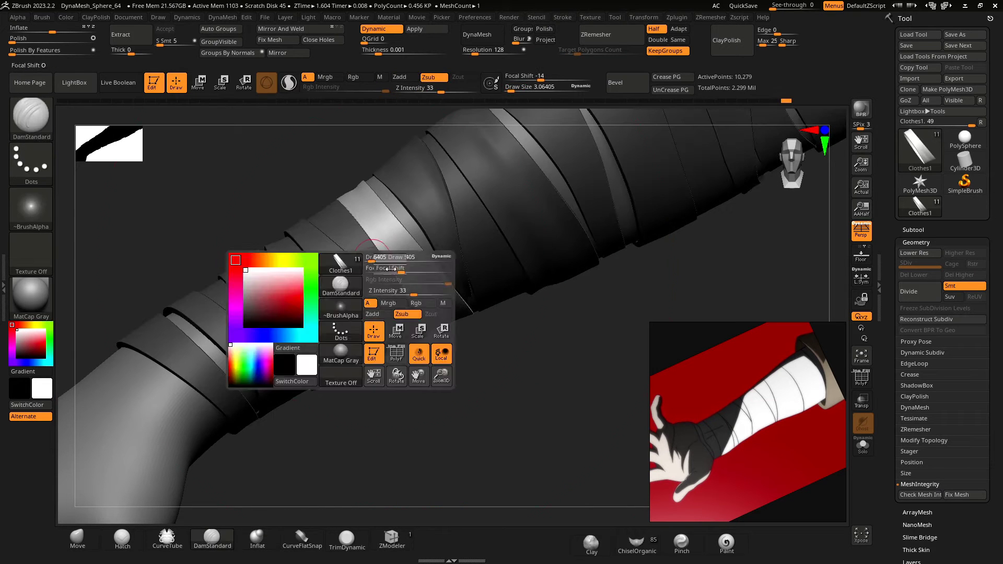
{"action": "mouse_move", "coordinate": [400, 258]}
{"action": "left_mouse_down"}
{"action": "mouse_move", "coordinate": [387, 259]}
{"action": "mouse_move", "coordinate": [400, 254]}
{"action": "left_mouse_up"}
{"action": "key", "text": "space"}
{"action": "left_click_drag", "start_coordinate": [364, 203], "coordinate": [409, 267]}
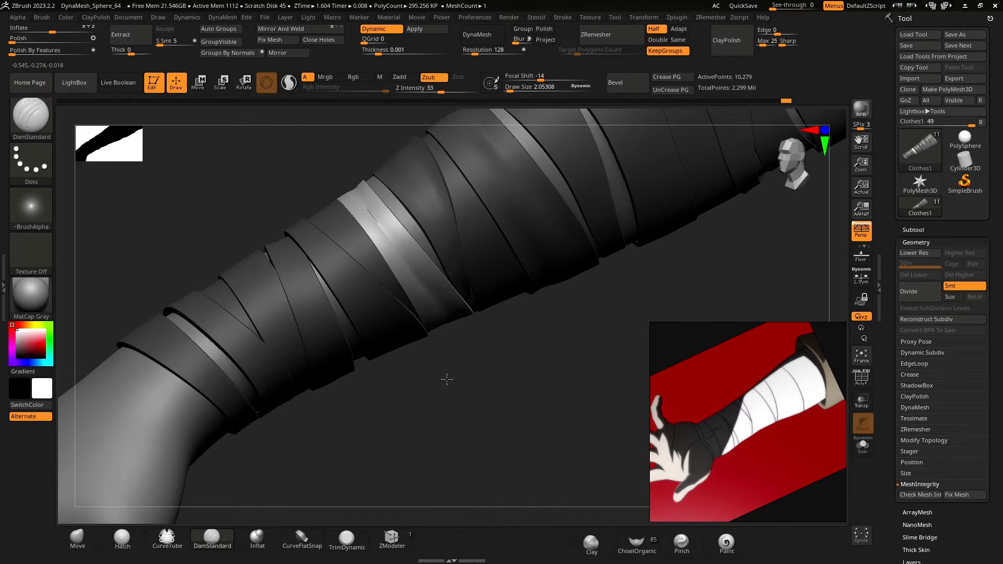
Step: Clear the mask, mask all but the neighbouring band toward the wrist, and crease that band with DamStandard at a size of about 2
{"action": "left_click_drag", "start_coordinate": [446, 379], "coordinate": [462, 396], "text": "ctrl"}
{"action": "right_click_drag", "start_coordinate": [463, 396], "coordinate": [496, 400]}
{"action": "left_click", "coordinate": [405, 265], "text": "ctrl+shift"}
{"action": "left_click", "coordinate": [265, 228], "text": "ctrl"}
{"action": "left_click", "coordinate": [265, 228], "text": "ctrl+shift"}
{"action": "left_click", "coordinate": [265, 229], "text": "ctrl"}
{"action": "right_click_drag", "start_coordinate": [264, 228], "coordinate": [298, 272], "text": "ctrl"}
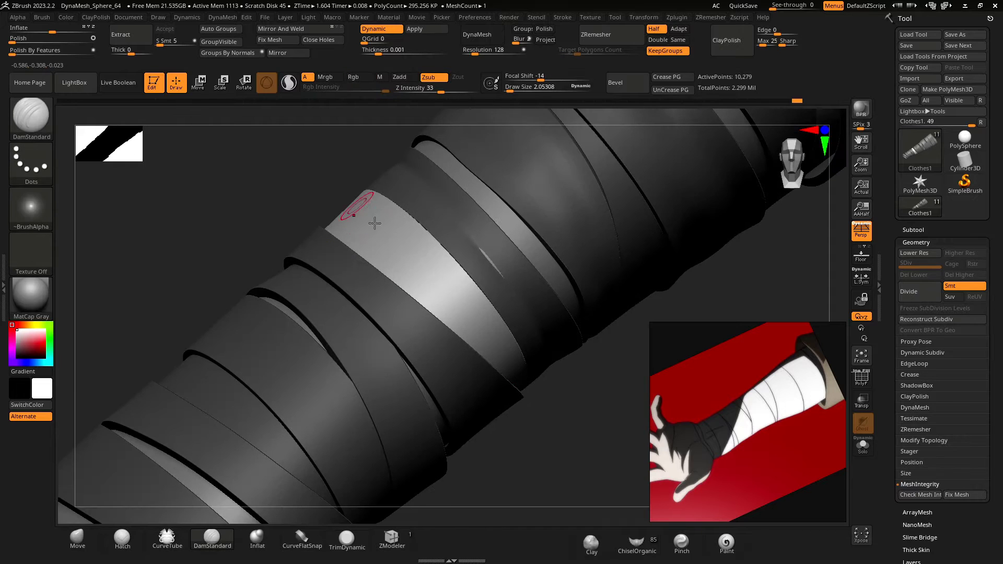
{"action": "right_click_drag", "start_coordinate": [375, 223], "coordinate": [363, 257]}
Step: Try a dynamic subdivision QGrid value of 2 on the wraps and check the Dynamic Subdiv settings
{"action": "left_click_drag", "start_coordinate": [370, 44], "coordinate": [362, 44]}
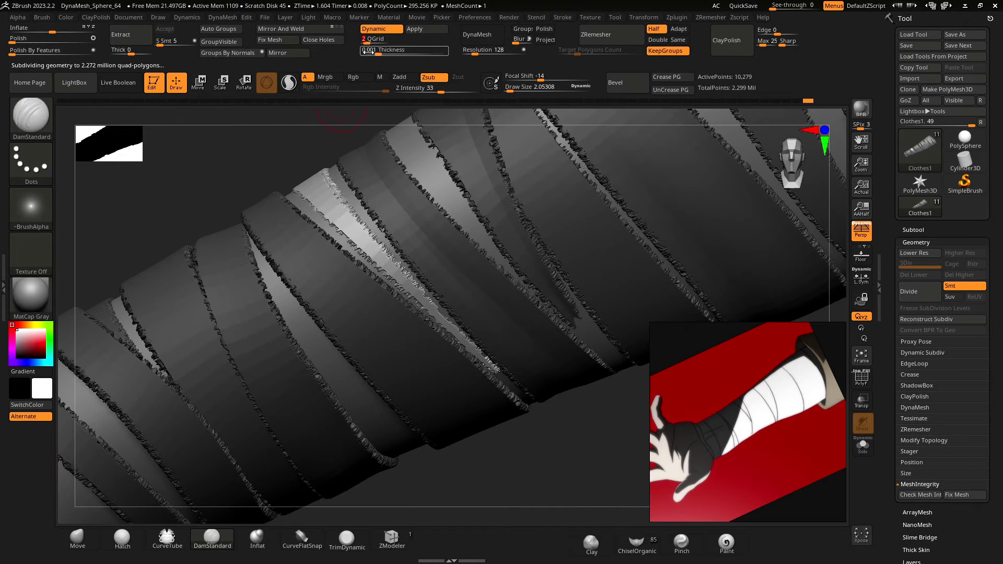
{"action": "right_click_drag", "start_coordinate": [221, 152], "coordinate": [206, 142]}
{"action": "key", "text": "space"}
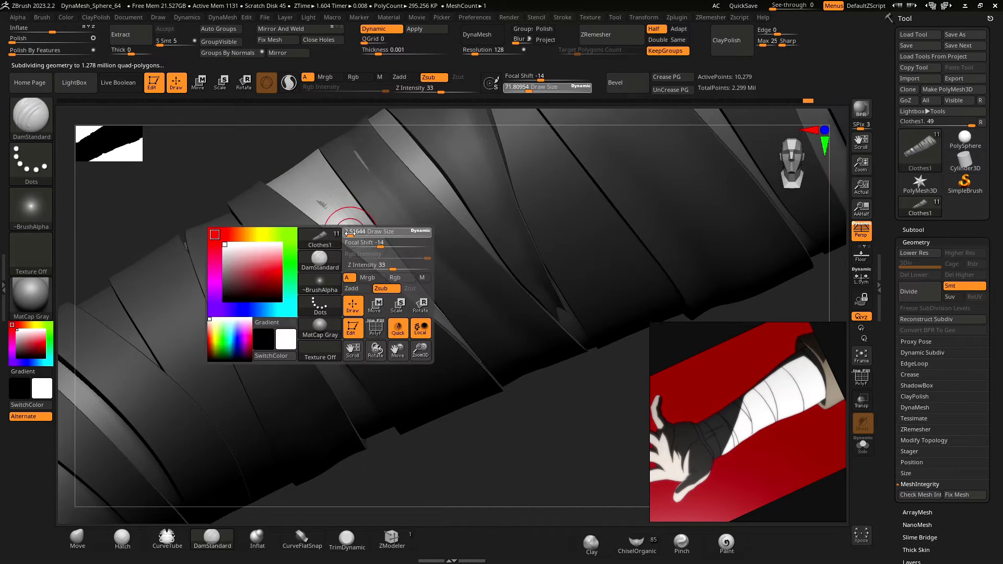
{"action": "left_click", "coordinate": [908, 353]}
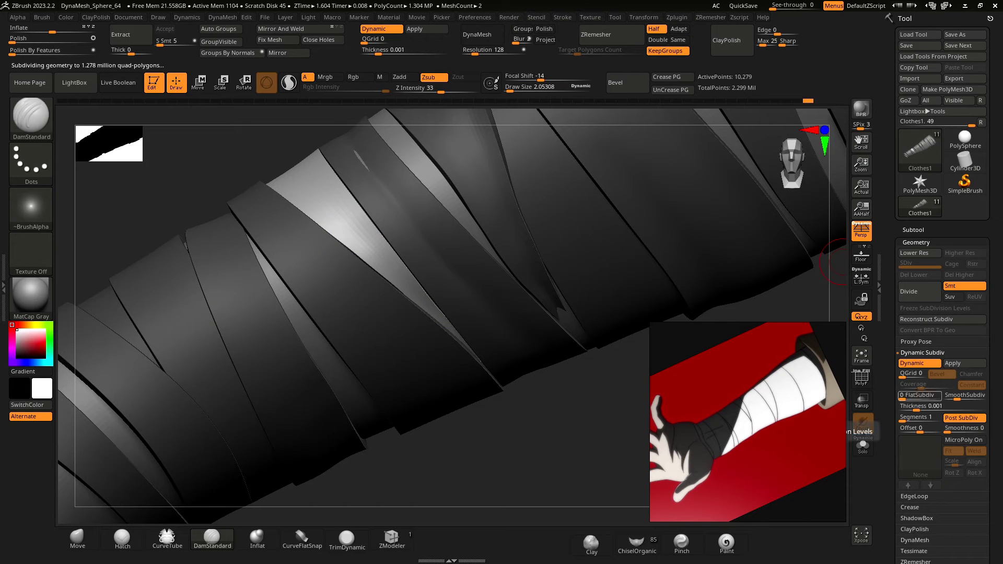
{"action": "left_click", "coordinate": [918, 355]}
Step: Clear the mask, isolate the creased tapered band, and show the other wraps masked
{"action": "left_click_drag", "start_coordinate": [520, 393], "coordinate": [554, 414], "text": "ctrl"}
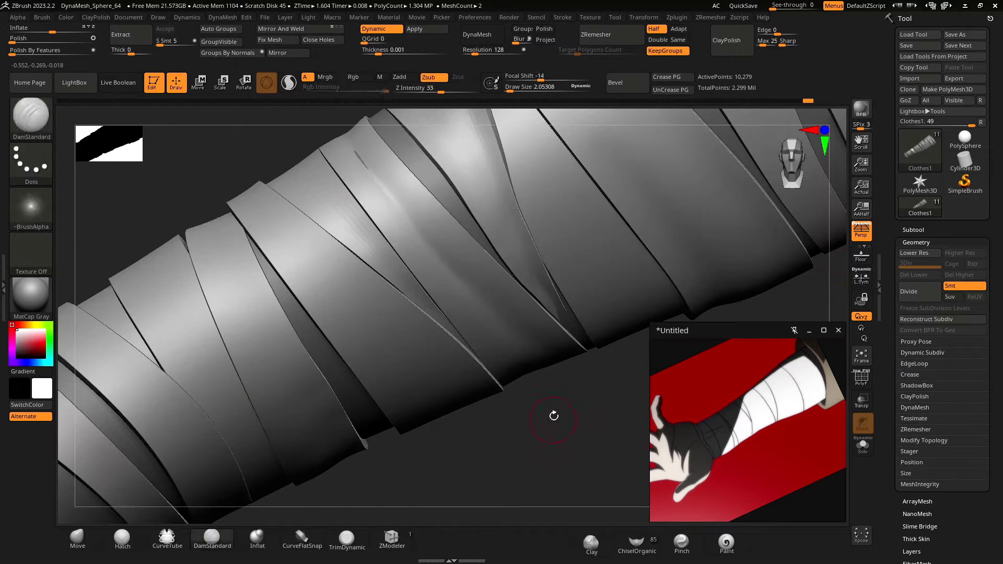
{"action": "left_click", "coordinate": [544, 300], "text": "ctrl+shift"}
{"action": "left_click", "coordinate": [566, 394], "text": "ctrl"}
{"action": "left_click", "coordinate": [566, 394], "text": "ctrl+shift"}
{"action": "left_click", "coordinate": [567, 392], "text": "ctrl"}
Step: Reshape the tapered band's edge and pointed end with the Move brush at draw sizes of about 7, 4.4 and 15
{"action": "key", "text": "b"}
{"action": "key", "text": "m"}
{"action": "key", "text": "v"}
{"action": "key", "text": "space"}
{"action": "left_click_drag", "start_coordinate": [552, 304], "coordinate": [548, 304]}
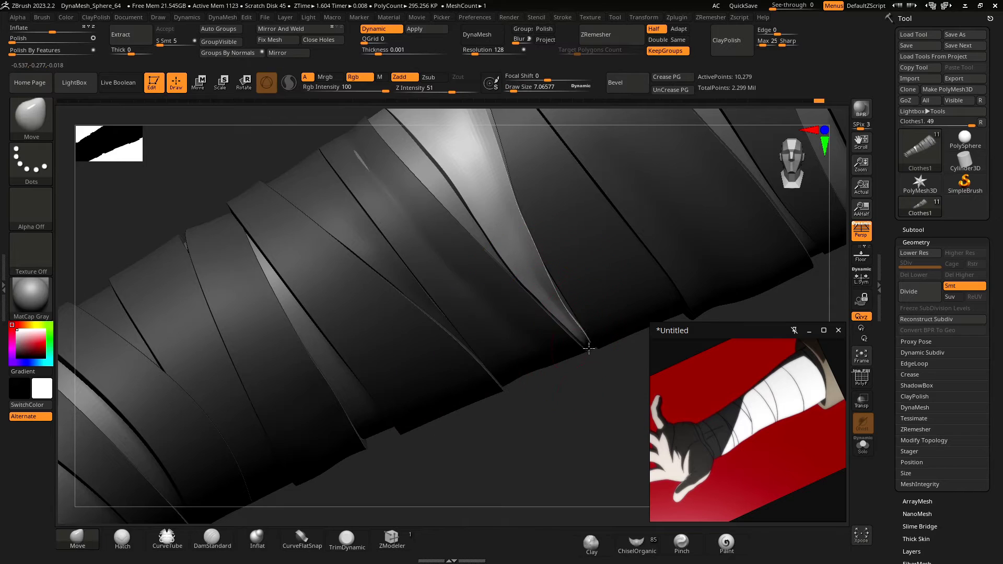
{"action": "mouse_move", "coordinate": [572, 345]}
{"action": "right_mouse_down"}
{"action": "mouse_move", "coordinate": [515, 319]}
{"action": "mouse_move", "coordinate": [597, 356]}
{"action": "mouse_move", "coordinate": [152, 255]}
{"action": "mouse_move", "coordinate": [365, 268]}
{"action": "right_mouse_up"}
{"action": "key", "text": "space"}
{"action": "left_click_drag", "start_coordinate": [503, 254], "coordinate": [531, 238]}
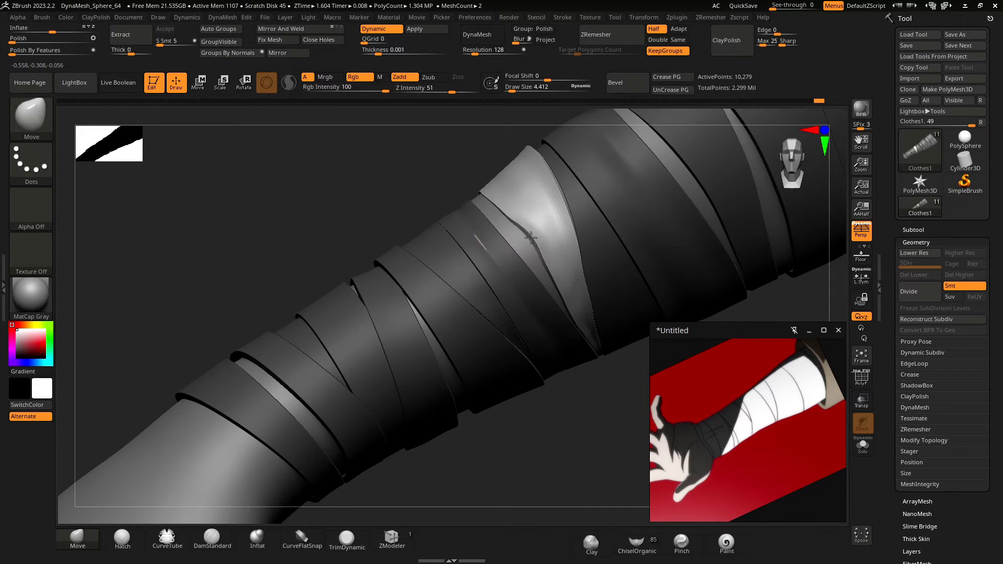
{"action": "right_click_drag", "start_coordinate": [347, 192], "coordinate": [562, 296]}
{"action": "key", "text": "space"}
{"action": "left_click_drag", "start_coordinate": [546, 285], "coordinate": [557, 285]}
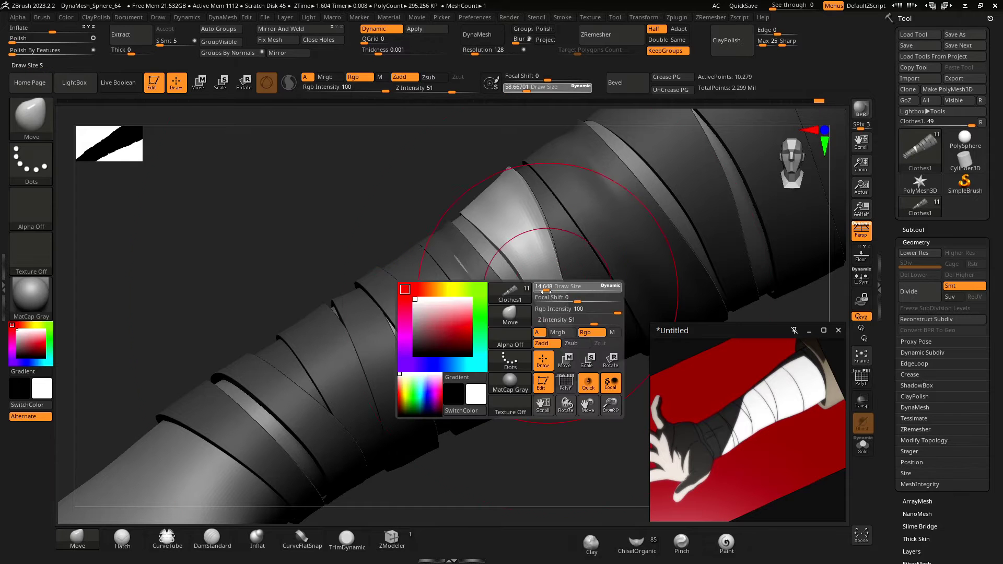
{"action": "key", "text": "space"}
Step: Switch to DamStandard at a draw size of about 4.4 or less and mask everything except the wrist-side band of the mid-forearm
{"action": "key", "text": "b"}
{"action": "key", "text": "d"}
{"action": "key", "text": "s"}
{"action": "key", "text": "space"}
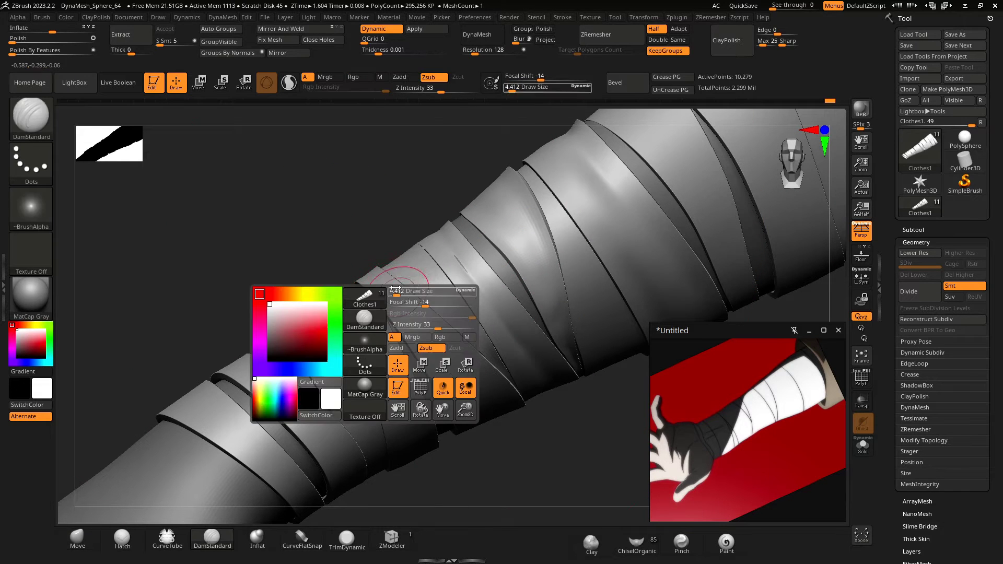
{"action": "left_click_drag", "start_coordinate": [396, 293], "coordinate": [391, 293]}
{"action": "left_click", "coordinate": [437, 284], "text": "ctrl+shift"}
{"action": "key", "text": "space"}
{"action": "left_click", "coordinate": [383, 273], "text": "ctrl"}
{"action": "left_click", "coordinate": [295, 265], "text": "ctrl+shift"}
{"action": "left_click", "coordinate": [295, 265], "text": "ctrl"}
Step: Carve creases around the unmasked band with DamStandard at draw sizes of about 6 and 3
{"action": "right_click_drag", "start_coordinate": [296, 265], "coordinate": [306, 325]}
{"action": "key", "text": "space"}
{"action": "left_click_drag", "start_coordinate": [334, 271], "coordinate": [340, 272]}
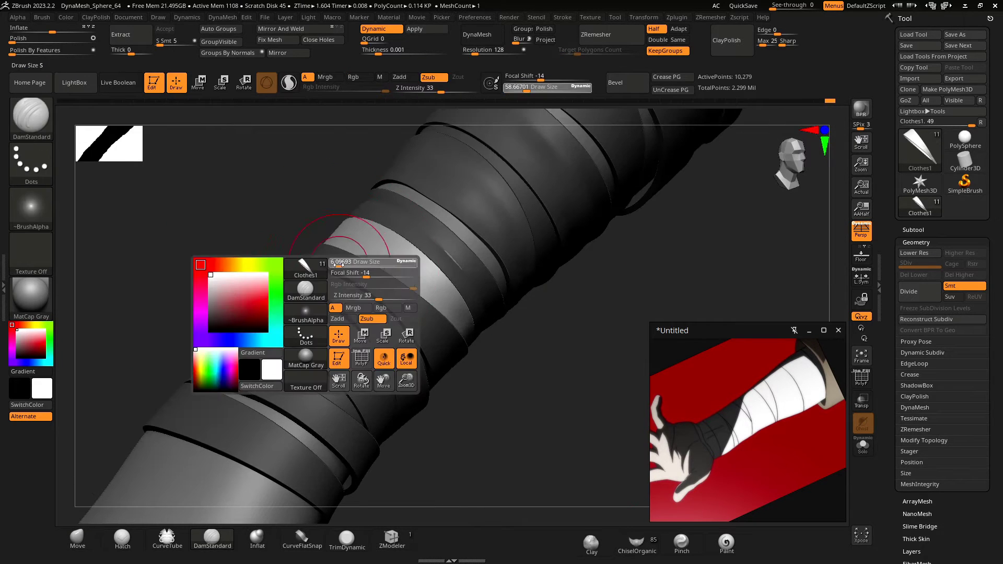
{"action": "mouse_move", "coordinate": [342, 237]}
{"action": "right_mouse_down"}
{"action": "mouse_move", "coordinate": [291, 298]}
{"action": "mouse_move", "coordinate": [318, 341]}
{"action": "right_mouse_up"}
{"action": "key", "text": "space"}
{"action": "left_click_drag", "start_coordinate": [354, 287], "coordinate": [351, 287]}
{"action": "right_click_drag", "start_coordinate": [351, 268], "coordinate": [258, 334]}
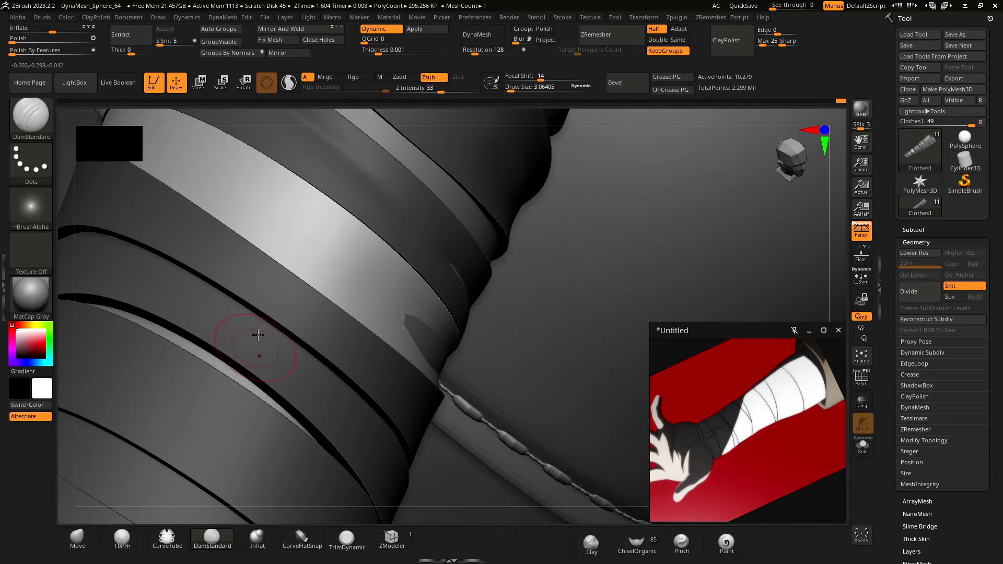
Step: Solo the bandage mesh and work the band's creases around the back of the arm with DamStandard, enlarging the size to about 18
{"action": "mouse_move", "coordinate": [442, 431]}
{"action": "right_mouse_down", "text": "ctrl"}
{"action": "mouse_move", "coordinate": [441, 329]}
{"action": "mouse_move", "coordinate": [381, 329]}
{"action": "mouse_move", "coordinate": [402, 387]}
{"action": "right_mouse_up", "text": "ctrl"}
{"action": "key", "text": "alt+s"}
{"action": "key", "text": "space"}
{"action": "left_click_drag", "start_coordinate": [411, 364], "coordinate": [408, 364]}
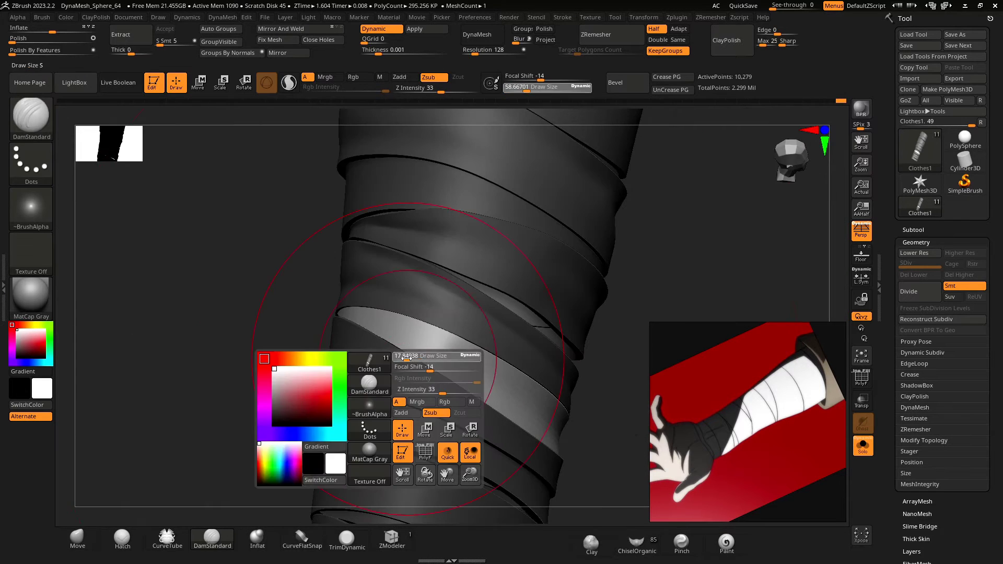
{"action": "right_click_drag", "start_coordinate": [412, 340], "coordinate": [278, 341]}
{"action": "mouse_move", "coordinate": [228, 303]}
{"action": "right_mouse_down"}
{"action": "mouse_move", "coordinate": [246, 268]}
{"action": "mouse_move", "coordinate": [347, 347]}
{"action": "mouse_move", "coordinate": [246, 265]}
{"action": "mouse_move", "coordinate": [422, 346]}
{"action": "mouse_move", "coordinate": [369, 392]}
{"action": "mouse_move", "coordinate": [264, 304]}
{"action": "mouse_move", "coordinate": [359, 358]}
{"action": "mouse_move", "coordinate": [388, 303]}
{"action": "right_mouse_up"}
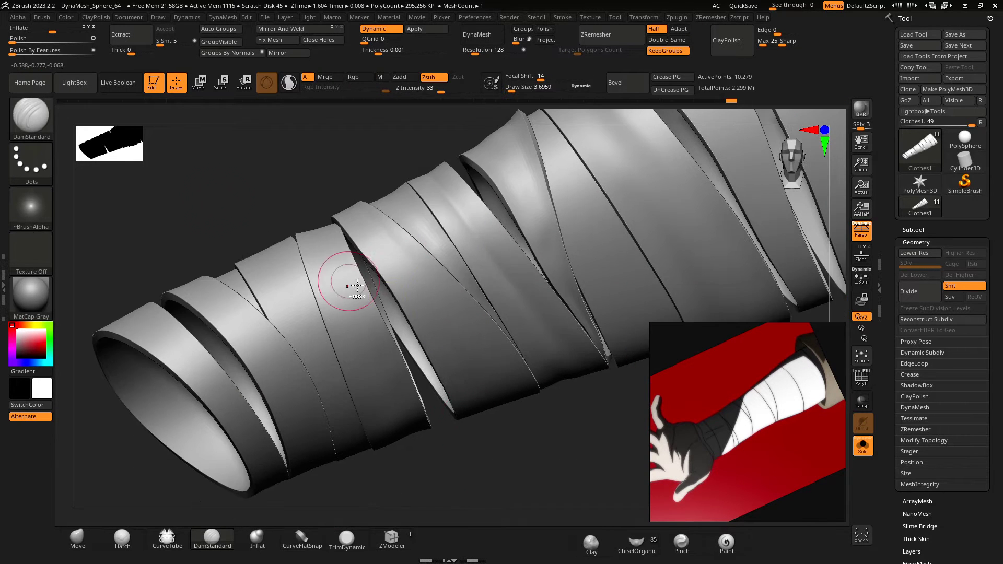
Step: Isolate the band just before the lower-forearm gap and carve lengthwise folds into it with DamStandard at a draw size of about 2
{"action": "left_click", "coordinate": [347, 280], "text": "ctrl+shift"}
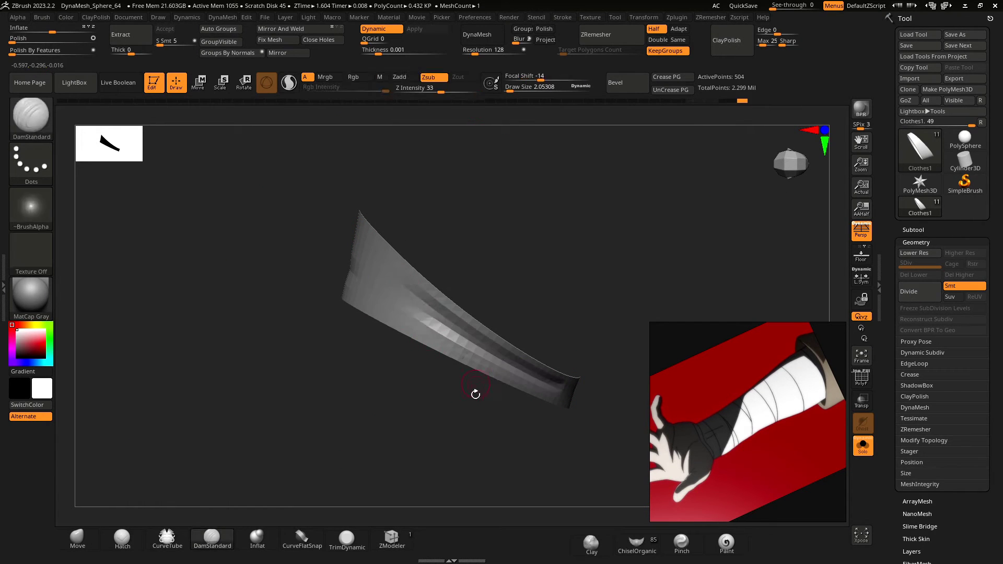
{"action": "right_click_drag", "start_coordinate": [475, 394], "coordinate": [446, 370]}
{"action": "left_click", "coordinate": [347, 385], "text": "ctrl+shift"}
{"action": "right_click_drag", "start_coordinate": [347, 385], "coordinate": [293, 262]}
{"action": "left_click", "coordinate": [380, 259], "text": "ctrl+shift"}
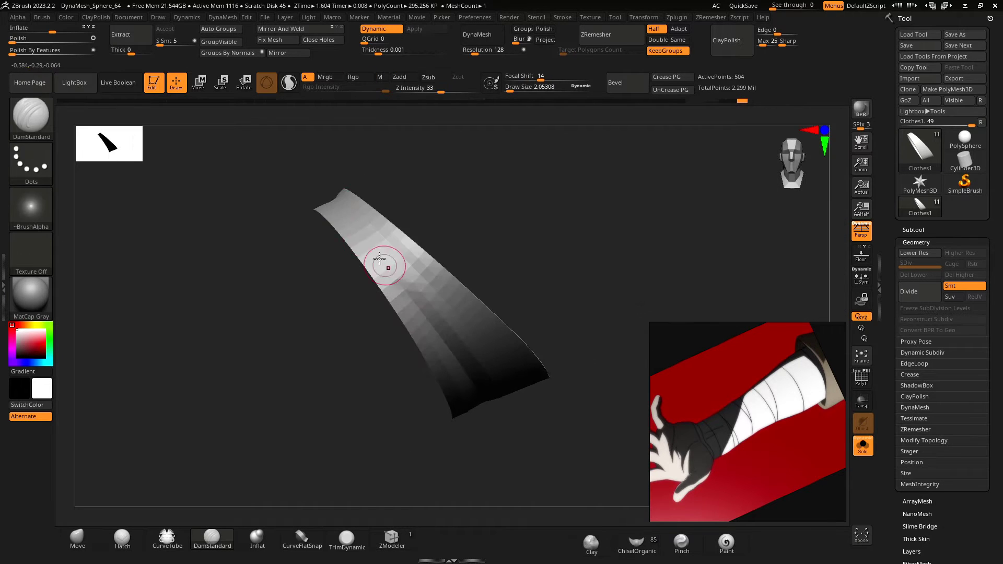
{"action": "key", "text": "ctrl"}
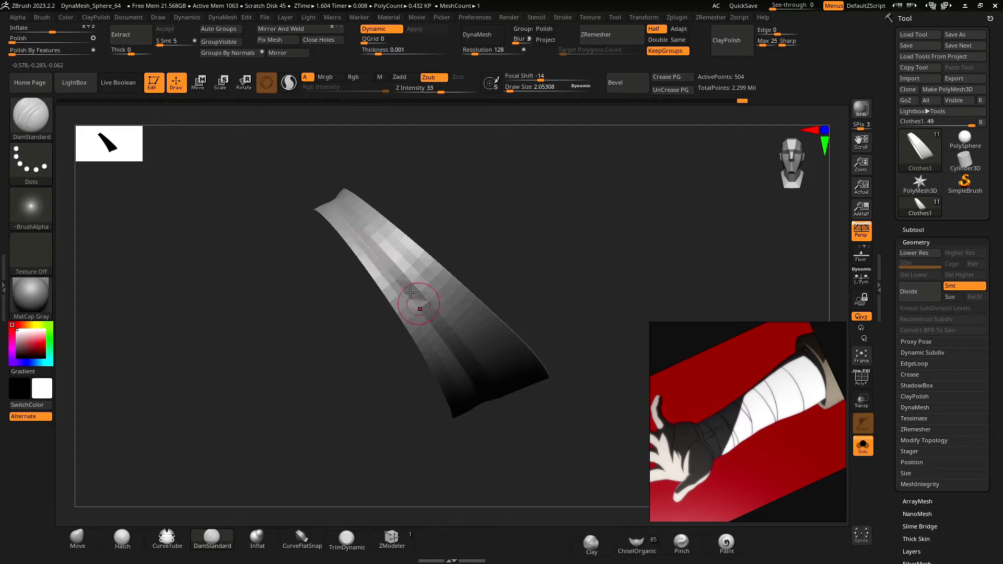
{"action": "left_click", "coordinate": [376, 287], "text": "ctrl+shift"}
{"action": "left_click", "coordinate": [445, 428], "text": "ctrl+shift"}
Step: Isolate the next band toward the wrist, work folds into it with DamStandard, and show all the wraps again
{"action": "right_click_drag", "start_coordinate": [433, 433], "coordinate": [451, 391]}
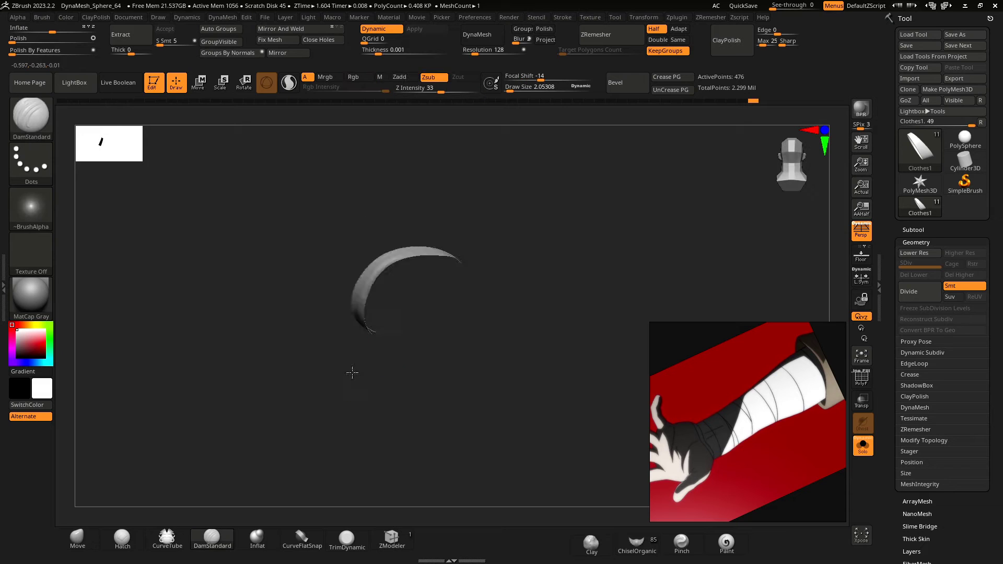
{"action": "left_click", "coordinate": [352, 372], "text": "ctrl+shift"}
{"action": "right_click_drag", "start_coordinate": [369, 406], "coordinate": [363, 287]}
{"action": "left_click", "coordinate": [424, 355], "text": "ctrl+shift"}
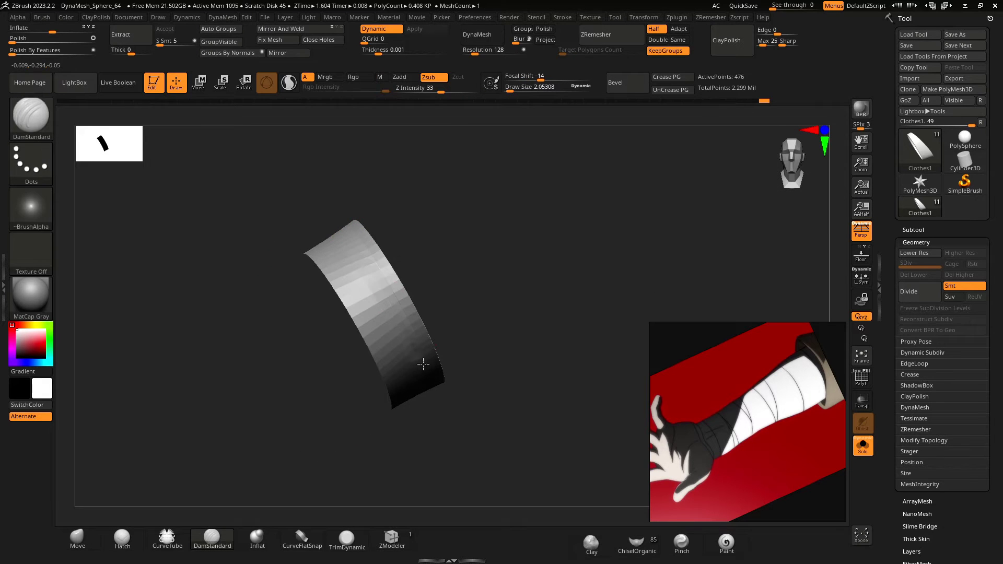
{"action": "mouse_move", "coordinate": [314, 254]}
{"action": "right_mouse_down"}
{"action": "mouse_move", "coordinate": [340, 425]}
{"action": "mouse_move", "coordinate": [295, 260]}
{"action": "right_mouse_up"}
{"action": "left_click", "coordinate": [512, 428], "text": "ctrl+shift"}
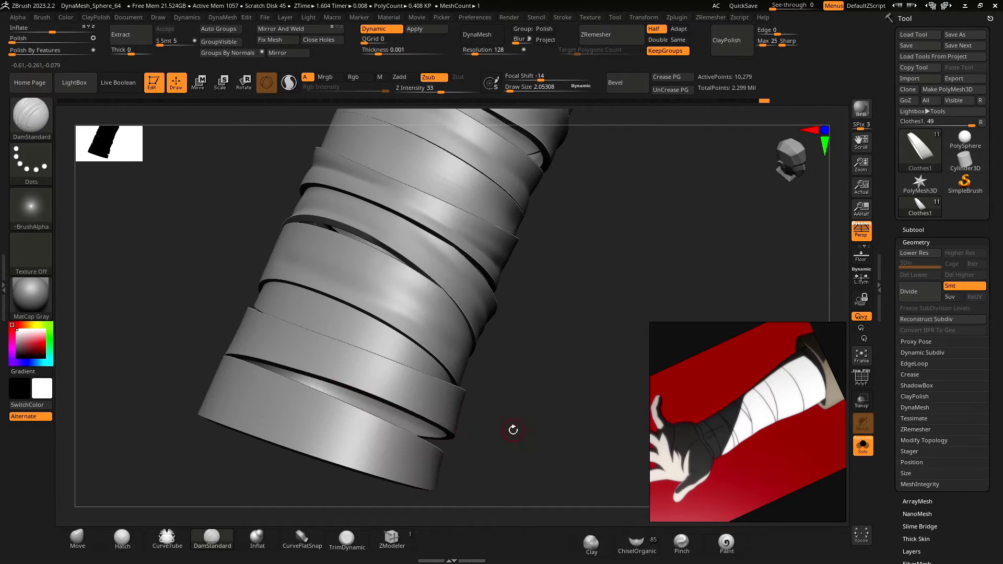
Step: Isolate and crease the adjoining lower-forearm bands from both sides, restoring all the wraps between them
{"action": "right_click_drag", "start_coordinate": [513, 427], "coordinate": [172, 274]}
{"action": "left_click", "coordinate": [367, 297], "text": "ctrl+shift"}
{"action": "left_click", "coordinate": [328, 392], "text": "ctrl+shift"}
{"action": "right_click_drag", "start_coordinate": [328, 392], "coordinate": [347, 298]}
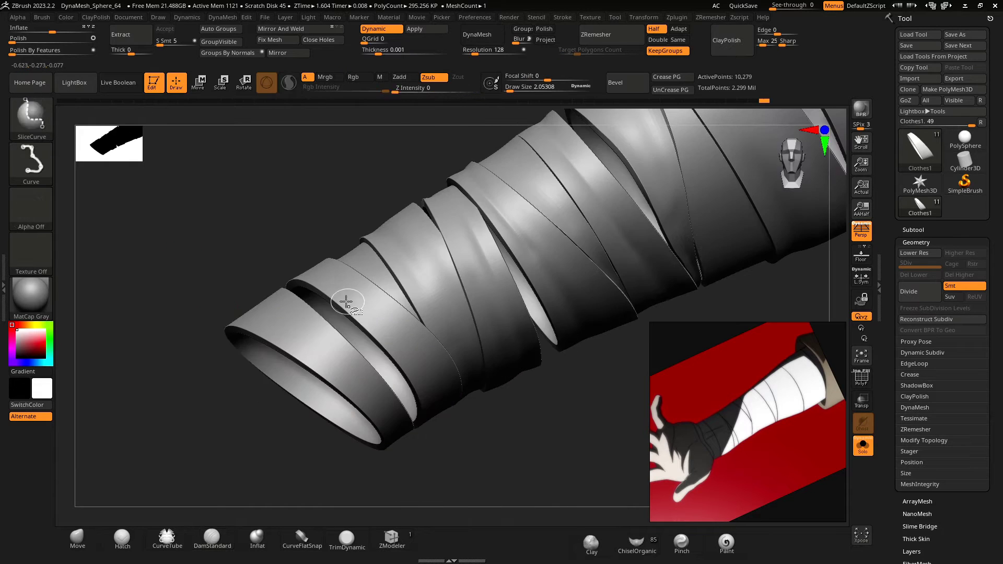
{"action": "left_click", "coordinate": [435, 389], "text": "ctrl+shift"}
Step: Isolate the band next to the wrist-end wrap, sculpt folds along it with DamStandard, and save the file
{"action": "right_click_drag", "start_coordinate": [389, 433], "coordinate": [237, 399]}
{"action": "left_click", "coordinate": [313, 365], "text": "ctrl+shift"}
{"action": "left_click", "coordinate": [320, 379], "text": "ctrl+shift"}
{"action": "key", "text": "space"}
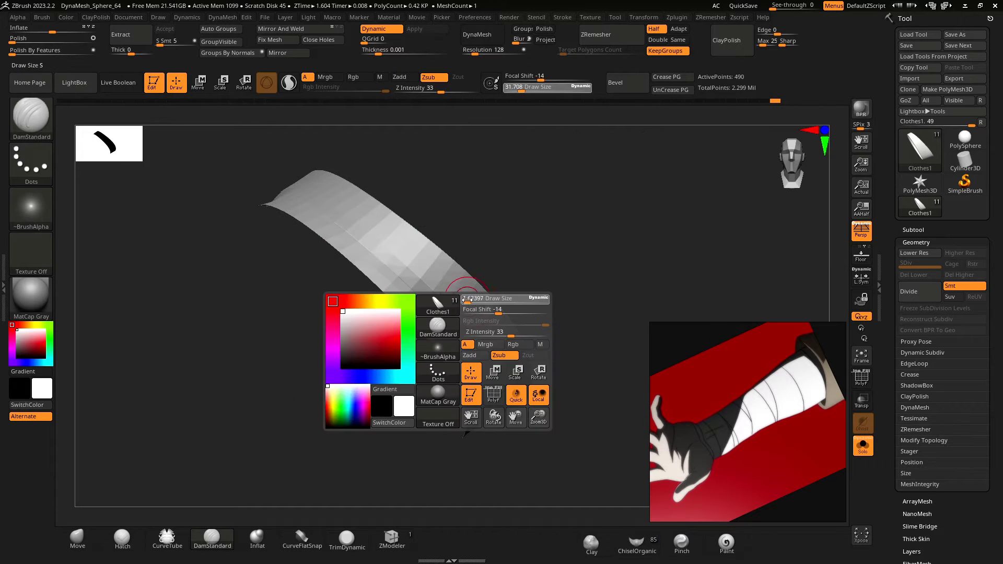
{"action": "left_click", "coordinate": [911, 42]}
Step: Isolate the next lower-forearm band, inspect its wireframe, and reduce the DamStandard draw size to about 2
{"action": "left_click", "coordinate": [150, 347], "text": "ctrl+shift"}
{"action": "left_click", "coordinate": [261, 293], "text": "ctrl+shift"}
{"action": "key", "text": "space"}
{"action": "left_click_drag", "start_coordinate": [341, 317], "coordinate": [346, 317]}
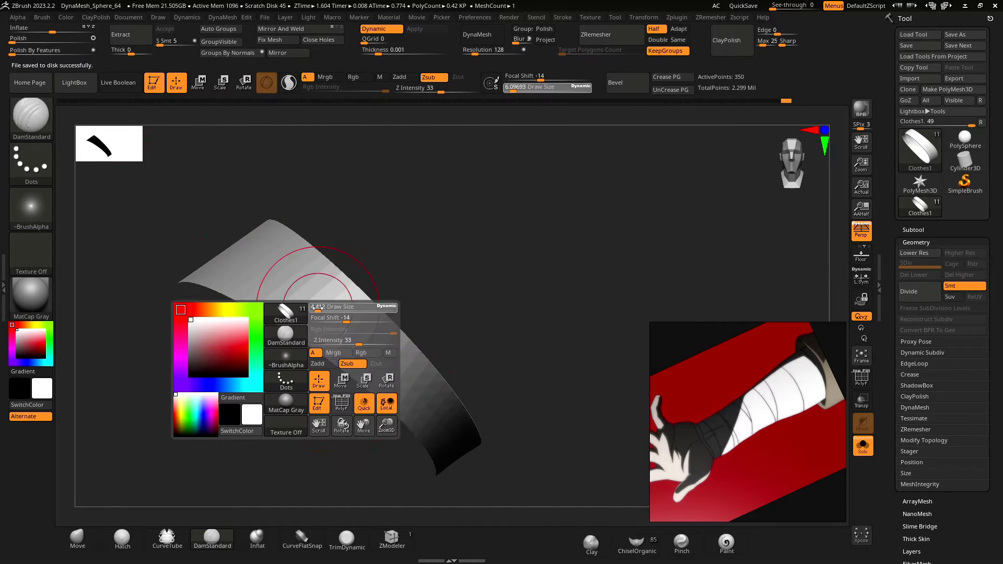
{"action": "key", "text": "shift+f"}
{"action": "key", "text": "space"}
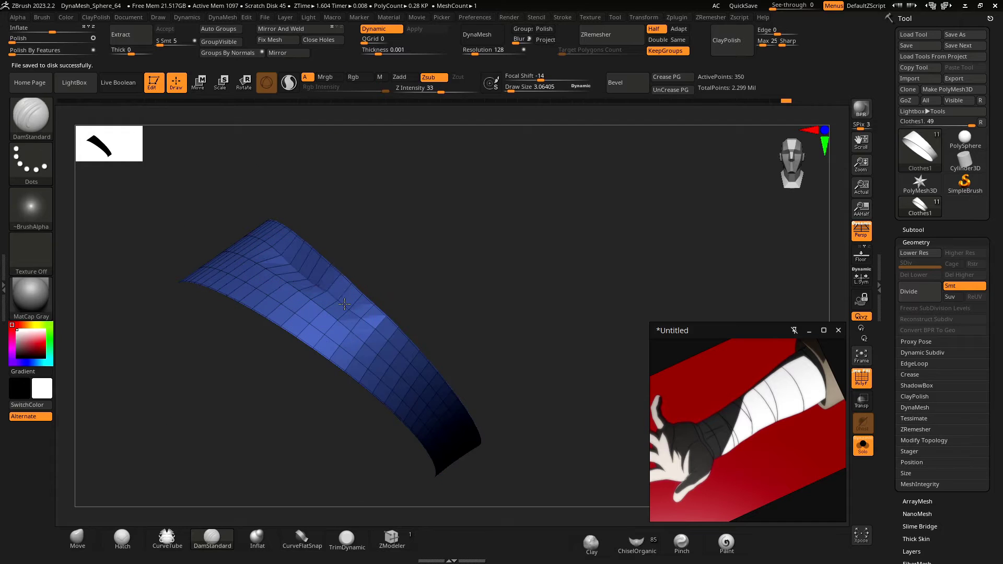
{"action": "key", "text": "space"}
{"action": "mouse_move", "coordinate": [345, 317]}
{"action": "left_mouse_down"}
{"action": "mouse_move", "coordinate": [329, 317]}
{"action": "mouse_move", "coordinate": [339, 316]}
{"action": "left_mouse_up"}
{"action": "left_click", "coordinate": [860, 387]}
{"action": "key", "text": "space"}
Step: Carve lengthwise folds into the isolated lower-forearm band from both sides with DamStandard
{"action": "left_click_drag", "start_coordinate": [343, 401], "coordinate": [376, 377]}
{"action": "left_click_drag", "start_coordinate": [475, 387], "coordinate": [345, 424]}
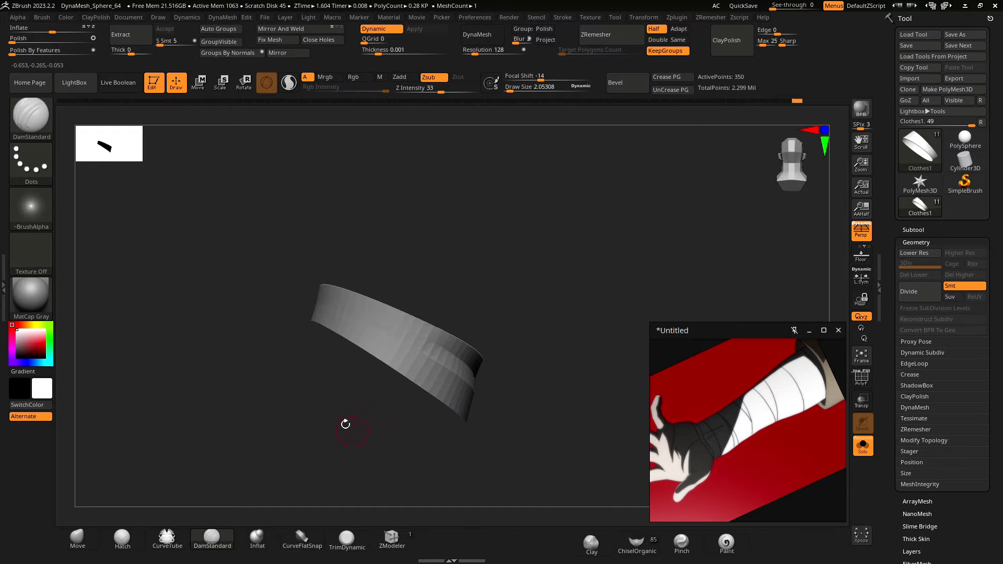
{"action": "left_click_drag", "start_coordinate": [334, 316], "coordinate": [410, 423]}
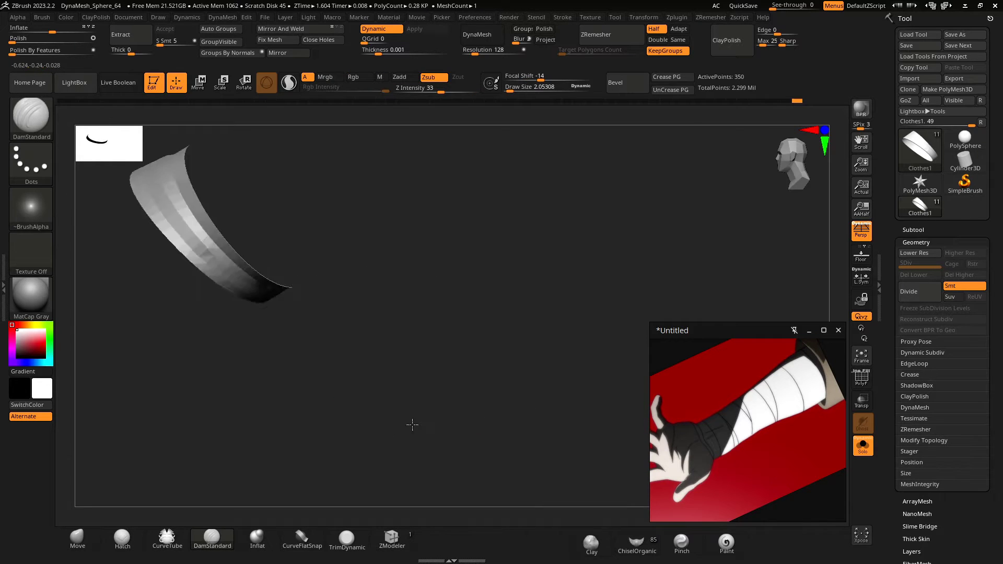
Step: Isolate the next two mid-forearm bands in turn and carve long folds along each with DamStandard
{"action": "left_click", "coordinate": [414, 397], "text": "ctrl+shift"}
{"action": "left_click", "coordinate": [429, 297], "text": "ctrl+shift"}
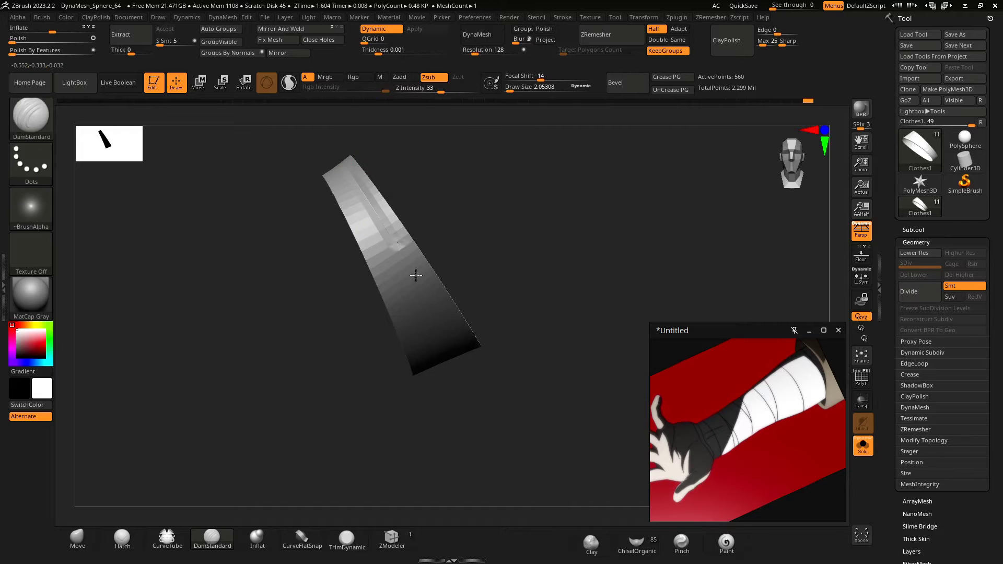
{"action": "left_click_drag", "start_coordinate": [442, 415], "coordinate": [376, 249]}
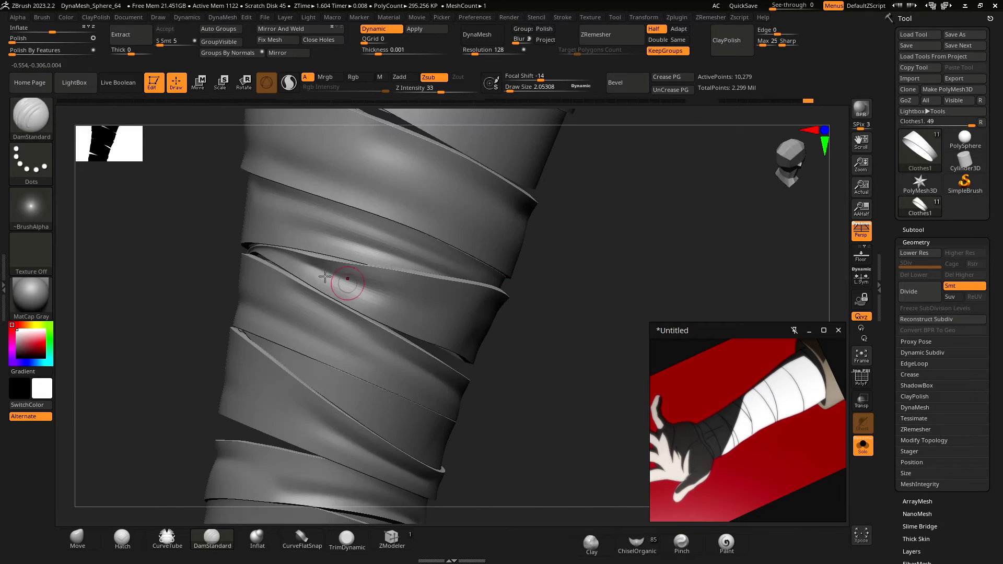
{"action": "mouse_move", "coordinate": [325, 291]}
{"action": "left_mouse_down"}
{"action": "mouse_move", "coordinate": [332, 351]}
{"action": "mouse_move", "coordinate": [477, 416]}
{"action": "mouse_move", "coordinate": [420, 225]}
{"action": "mouse_move", "coordinate": [481, 296]}
{"action": "left_mouse_up"}
{"action": "left_click", "coordinate": [420, 225], "text": "ctrl+shift"}
{"action": "left_click_drag", "start_coordinate": [402, 251], "coordinate": [366, 276]}
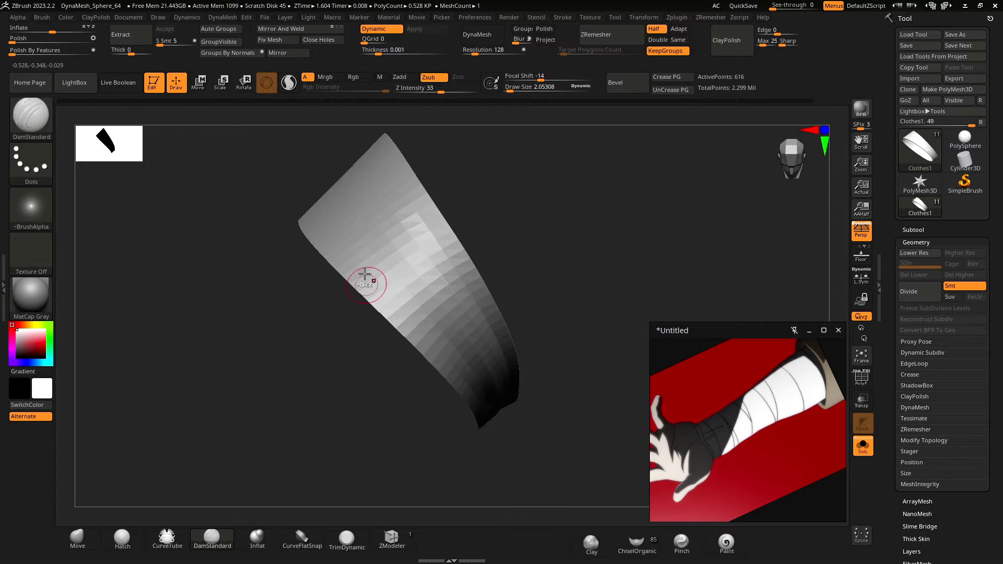
{"action": "mouse_move", "coordinate": [370, 382]}
{"action": "left_mouse_down"}
{"action": "mouse_move", "coordinate": [293, 193]}
{"action": "mouse_move", "coordinate": [264, 293]}
{"action": "mouse_move", "coordinate": [372, 358]}
{"action": "mouse_move", "coordinate": [238, 339]}
{"action": "mouse_move", "coordinate": [316, 349]}
{"action": "mouse_move", "coordinate": [390, 284]}
{"action": "left_mouse_up"}
Step: Isolate the flared band farther up the forearm, carve several lengthwise folds into it, and soften them with Smooth
{"action": "left_click", "coordinate": [315, 349], "text": "ctrl+shift"}
{"action": "left_click", "coordinate": [390, 284], "text": "ctrl+shift"}
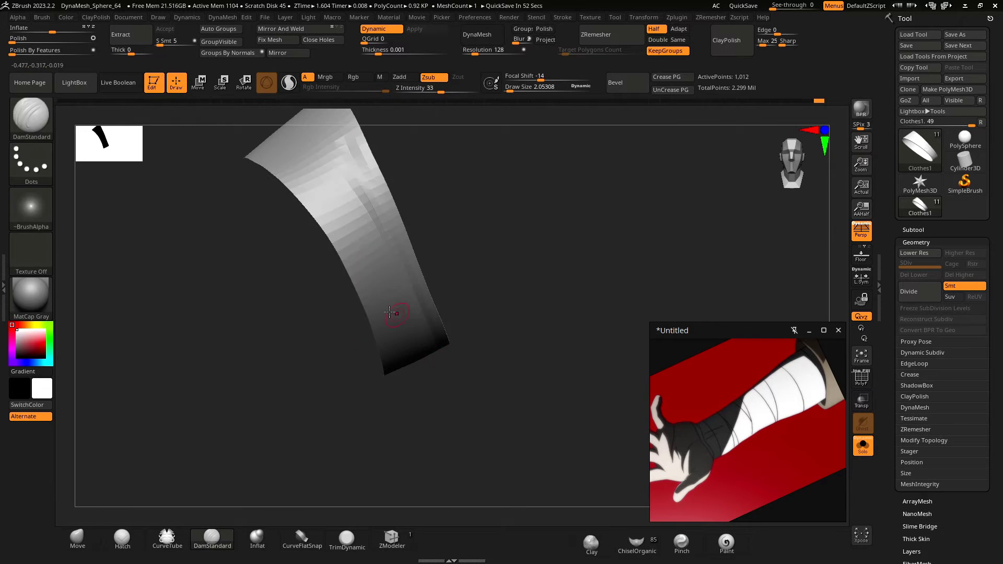
{"action": "right_click_drag", "start_coordinate": [396, 313], "coordinate": [428, 342], "text": "alt"}
{"action": "left_click_drag", "start_coordinate": [343, 149], "coordinate": [455, 368]}
{"action": "left_click_drag", "start_coordinate": [360, 365], "coordinate": [319, 308]}
{"action": "left_click_drag", "start_coordinate": [345, 246], "coordinate": [416, 388]}
{"action": "left_click_drag", "start_coordinate": [355, 374], "coordinate": [307, 315], "text": "shift"}
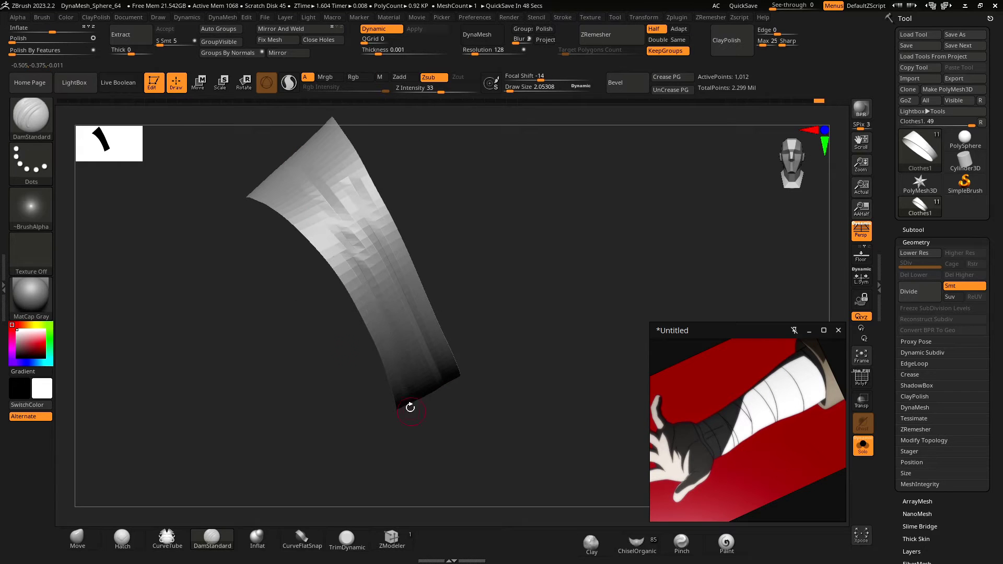
{"action": "left_click_drag", "start_coordinate": [375, 316], "coordinate": [178, 283]}
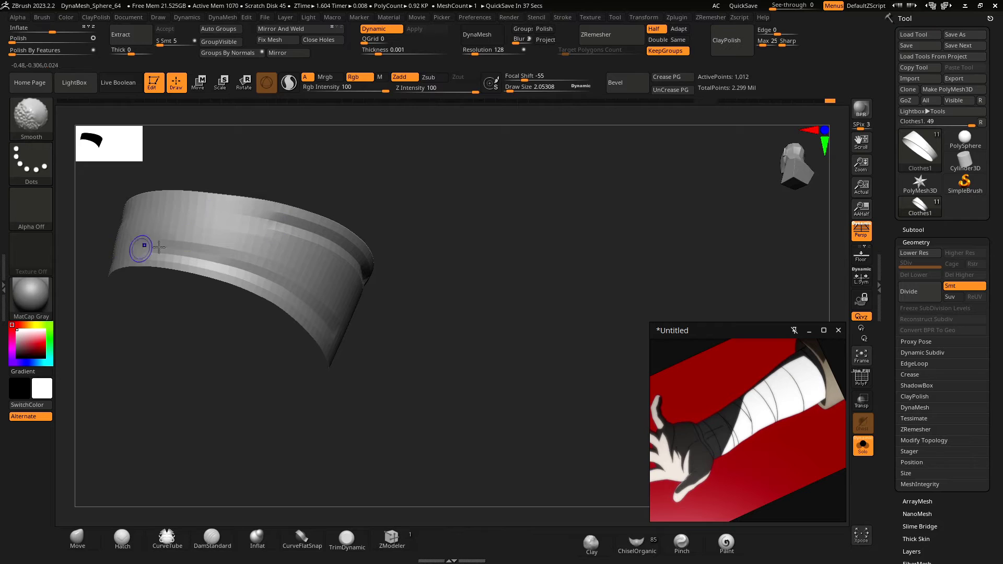
{"action": "mouse_move", "coordinate": [292, 335]}
{"action": "left_mouse_down"}
{"action": "mouse_move", "coordinate": [338, 363]}
{"action": "mouse_move", "coordinate": [255, 318]}
{"action": "left_mouse_up"}
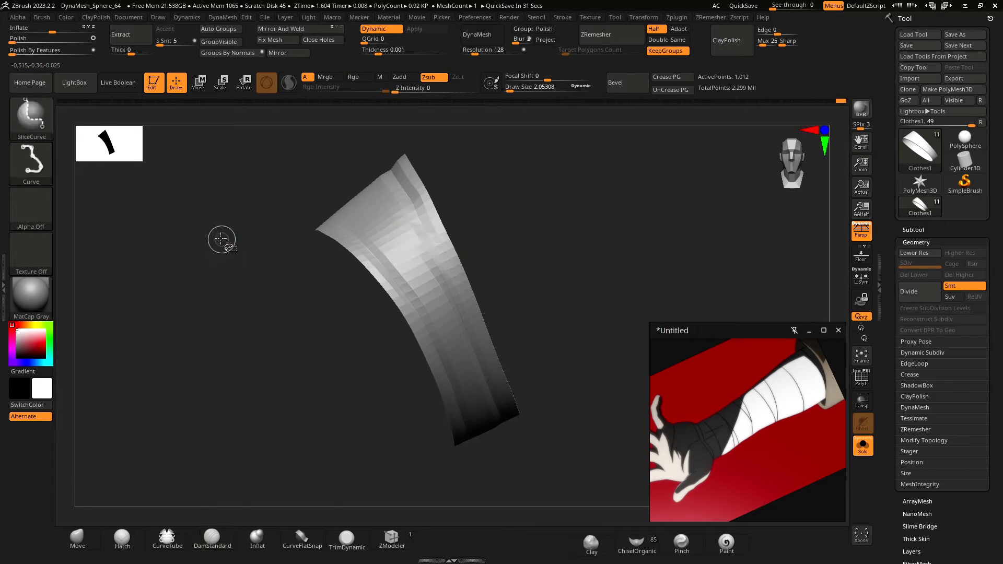
Step: Isolate the adjacent band toward the elbow, sculpt creases along its length, and smooth them around the side
{"action": "left_click", "coordinate": [222, 240], "text": "ctrl+shift"}
{"action": "left_click", "coordinate": [425, 260], "text": "ctrl+shift"}
{"action": "left_click_drag", "start_coordinate": [398, 250], "coordinate": [392, 296]}
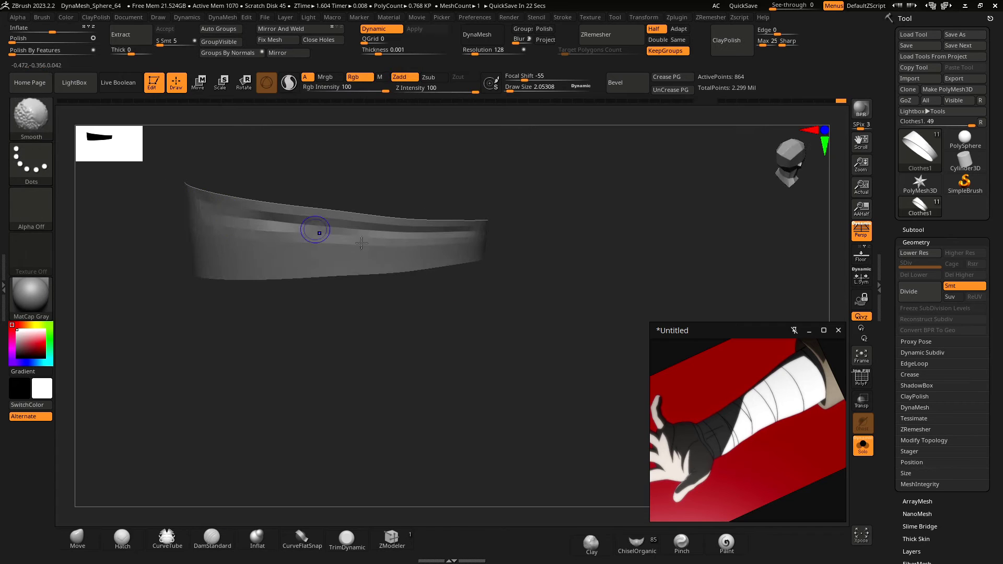
{"action": "left_click_drag", "start_coordinate": [362, 243], "coordinate": [461, 251], "text": "shift"}
{"action": "left_click_drag", "start_coordinate": [244, 253], "coordinate": [418, 268]}
Step: Crease the following two upper-forearm bands with DamStandard while each is isolated, and show all the wraps again
{"action": "left_click_drag", "start_coordinate": [313, 327], "coordinate": [448, 253]}
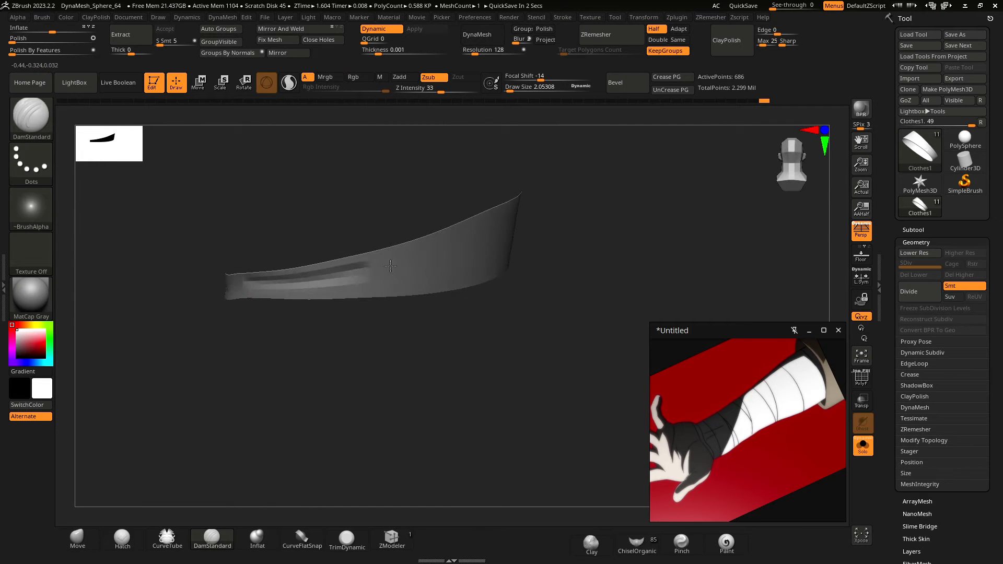
{"action": "left_click_drag", "start_coordinate": [391, 266], "coordinate": [405, 360]}
{"action": "left_click_drag", "start_coordinate": [569, 267], "coordinate": [487, 380]}
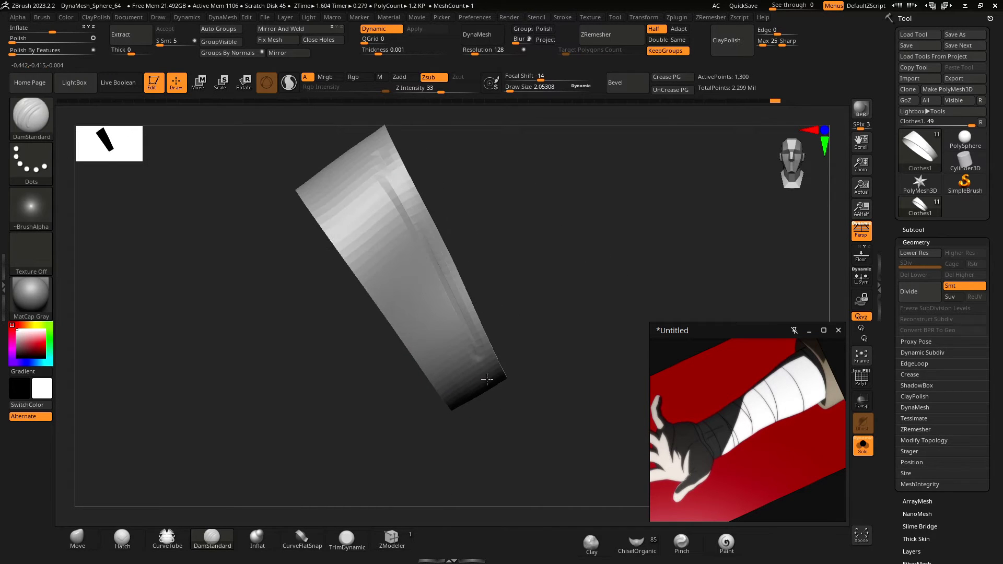
{"action": "left_click_drag", "start_coordinate": [312, 320], "coordinate": [157, 293]}
{"action": "left_click_drag", "start_coordinate": [260, 332], "coordinate": [266, 371]}
{"action": "left_click", "coordinate": [293, 357], "text": "ctrl+shift"}
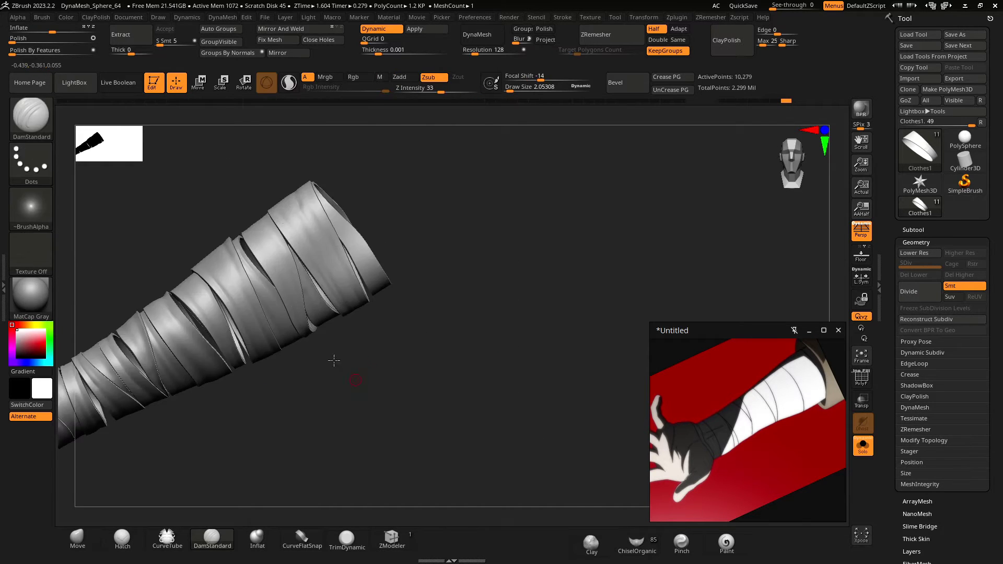
Step: Apply the dynamic subdivision to the wraps mesh and turn dynamic subdivision back on
{"action": "left_click_drag", "start_coordinate": [336, 361], "coordinate": [366, 339]}
{"action": "left_click_drag", "start_coordinate": [262, 245], "coordinate": [346, 251]}
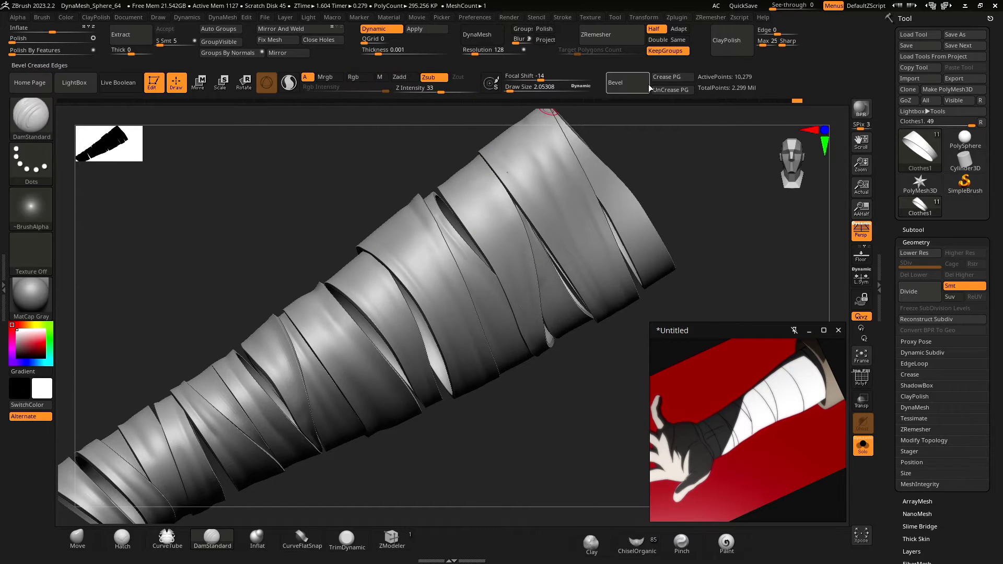
{"action": "left_click", "coordinate": [399, 31]}
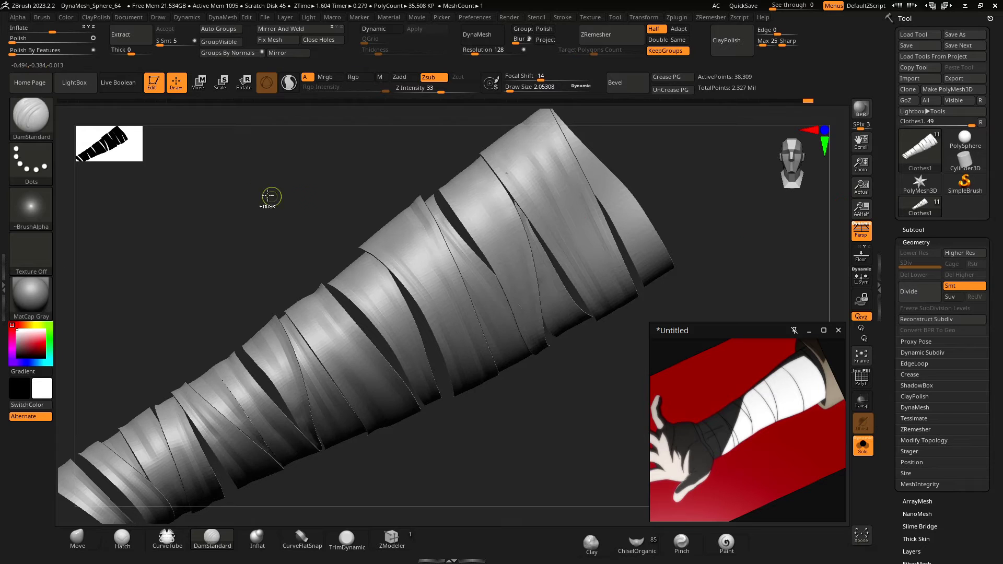
{"action": "left_click", "coordinate": [374, 29]}
Step: Isolate the wide band near the elbow, carve a long crease along it with DamStandard at about 2.5 draw size, and restore all wraps
{"action": "left_click_drag", "start_coordinate": [308, 193], "coordinate": [302, 211], "text": "alt"}
{"action": "left_click", "coordinate": [470, 223], "text": "ctrl+shift"}
{"action": "key", "text": "space"}
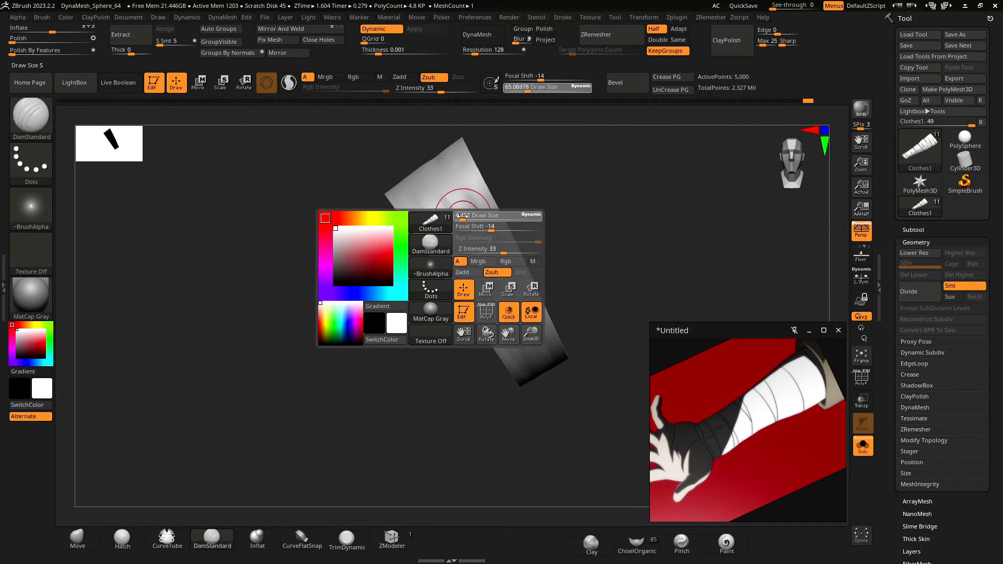
{"action": "left_click_drag", "start_coordinate": [468, 226], "coordinate": [470, 226]}
{"action": "left_click_drag", "start_coordinate": [448, 157], "coordinate": [553, 368]}
{"action": "left_click", "coordinate": [291, 221], "text": "ctrl+shift"}
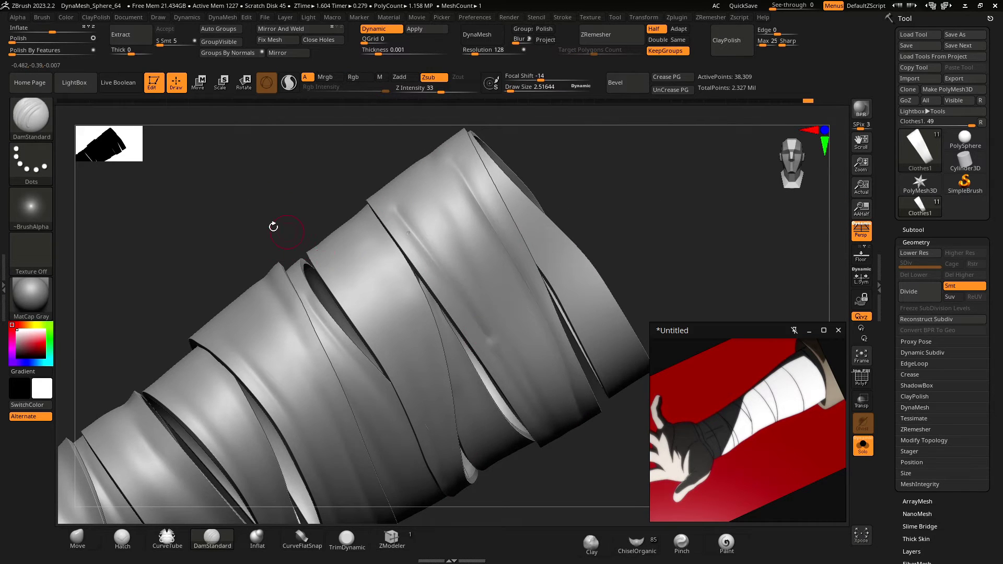
Step: Refine the new crease on the wide band near the elbow and soften it with Smooth
{"action": "left_click_drag", "start_coordinate": [274, 226], "coordinate": [394, 209]}
{"action": "left_click_drag", "start_coordinate": [225, 235], "coordinate": [274, 268], "text": "shift"}
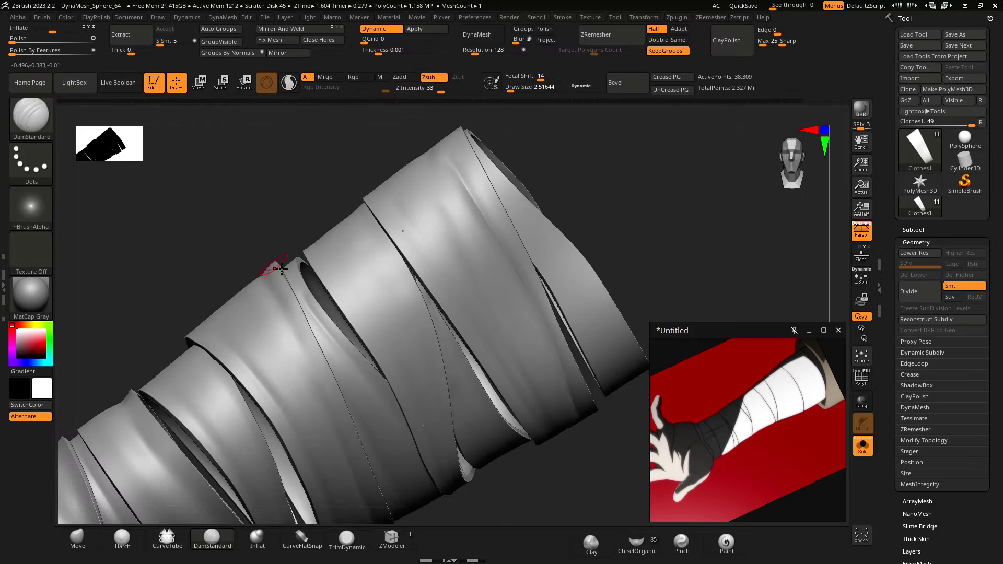
{"action": "left_click_drag", "start_coordinate": [261, 230], "coordinate": [324, 219]}
{"action": "left_click_drag", "start_coordinate": [437, 152], "coordinate": [465, 338], "text": "shift"}
{"action": "mouse_move", "coordinate": [225, 219]}
{"action": "left_mouse_down", "text": "shift"}
{"action": "mouse_move", "coordinate": [213, 228]}
{"action": "mouse_move", "coordinate": [268, 235]}
{"action": "left_mouse_up", "text": "shift"}
Step: Isolate the band below the wide elbow-end wrap, undo the first stroke, and sculpt folds along both edges and the centre
{"action": "left_click", "coordinate": [450, 225], "text": "ctrl+shift"}
{"action": "mouse_move", "coordinate": [445, 203]}
{"action": "left_mouse_down"}
{"action": "mouse_move", "coordinate": [521, 378]}
{"action": "mouse_move", "coordinate": [533, 459]}
{"action": "left_mouse_up"}
{"action": "key", "text": "ctrl+z"}
{"action": "left_click_drag", "start_coordinate": [272, 225], "coordinate": [274, 282]}
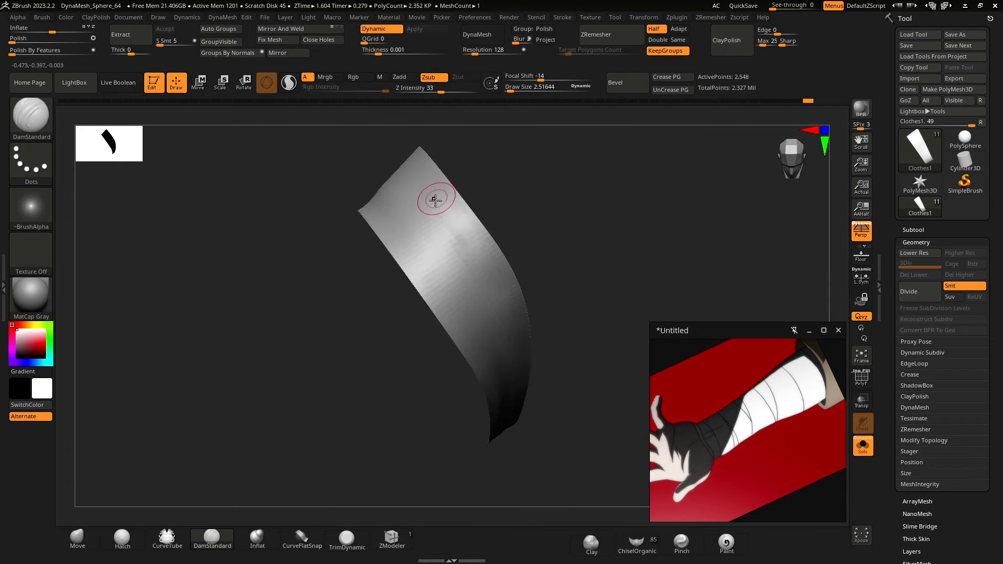
{"action": "left_click_drag", "start_coordinate": [421, 163], "coordinate": [461, 223]}
{"action": "mouse_move", "coordinate": [433, 423]}
{"action": "left_mouse_down"}
{"action": "mouse_move", "coordinate": [471, 354]}
{"action": "mouse_move", "coordinate": [352, 229]}
{"action": "left_mouse_up"}
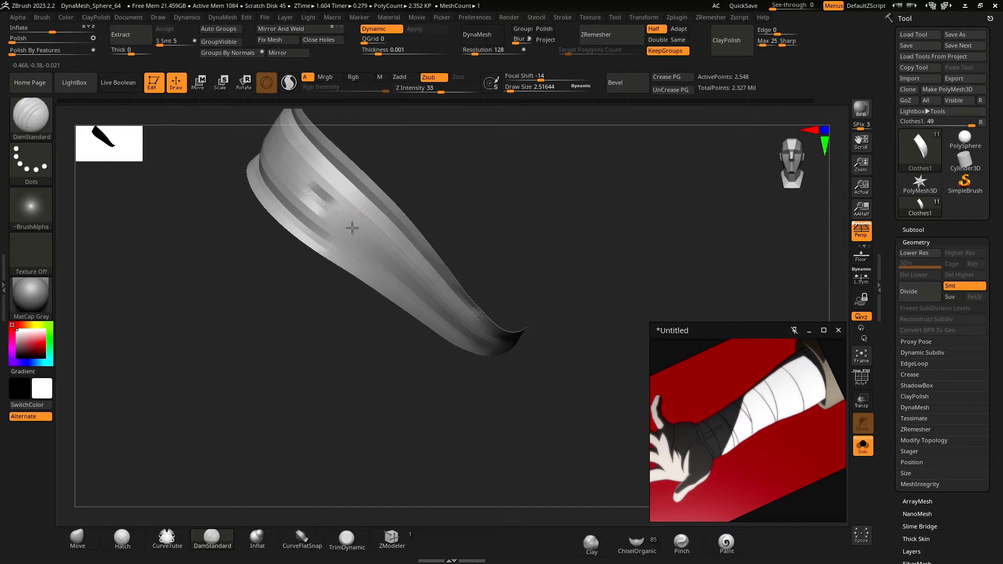
{"action": "left_click", "coordinate": [418, 326], "text": "ctrl+shift"}
{"action": "left_click_drag", "start_coordinate": [512, 390], "coordinate": [473, 360]}
{"action": "left_click", "coordinate": [405, 334], "text": "ctrl+shift"}
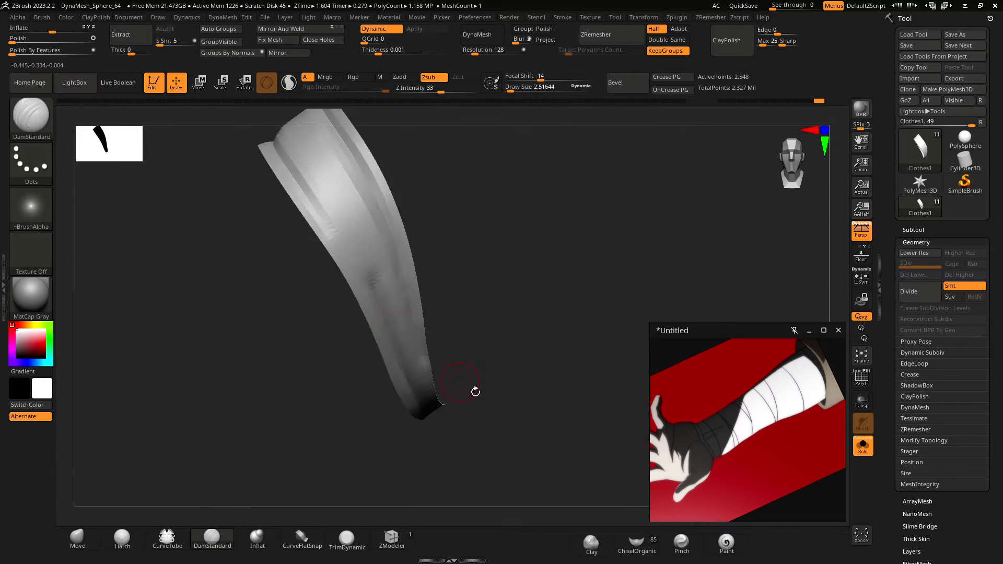
Step: Mask every wrap except the newly folded band, show them all, and choose the Move brush at about 13 draw size
{"action": "left_click", "coordinate": [475, 390], "text": "ctrl"}
{"action": "left_click", "coordinate": [493, 413], "text": "ctrl+shift"}
{"action": "left_click", "coordinate": [510, 432], "text": "ctrl"}
{"action": "key", "text": "b"}
{"action": "key", "text": "m"}
{"action": "key", "text": "v"}
{"action": "mouse_move", "coordinate": [511, 432]}
{"action": "left_mouse_down"}
{"action": "mouse_move", "coordinate": [528, 421]}
{"action": "mouse_move", "coordinate": [465, 391]}
{"action": "left_mouse_up"}
{"action": "key", "text": "s"}
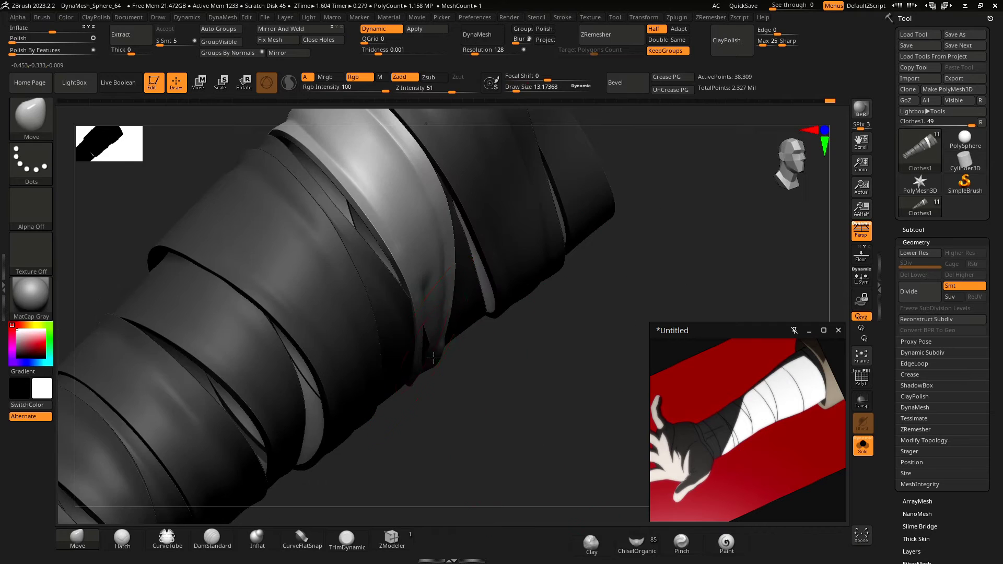
Step: Reshape the unmasked band's edge on the forearm's underside with the Move brush, reducing the draw size to about 2.5
{"action": "left_click_drag", "start_coordinate": [434, 360], "coordinate": [440, 368]}
{"action": "mouse_move", "coordinate": [470, 403]}
{"action": "left_mouse_down", "text": "shift"}
{"action": "mouse_move", "coordinate": [502, 402]}
{"action": "mouse_move", "coordinate": [467, 411]}
{"action": "left_mouse_up", "text": "shift"}
{"action": "key", "text": "space"}
{"action": "left_click", "coordinate": [384, 317]}
{"action": "key", "text": "space"}
{"action": "left_click", "coordinate": [385, 316]}
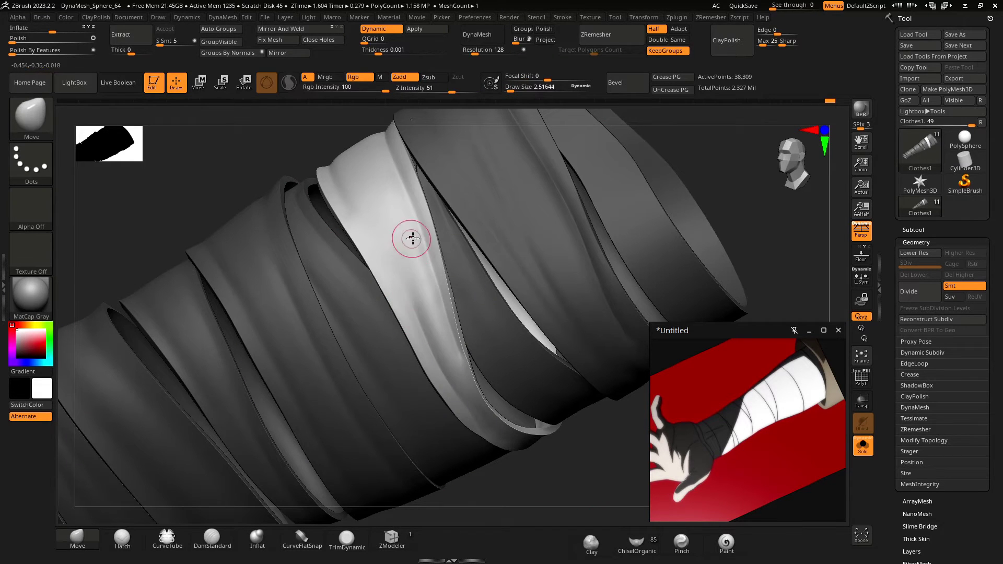
{"action": "right_click_drag", "start_coordinate": [413, 222], "coordinate": [411, 254], "text": "shift"}
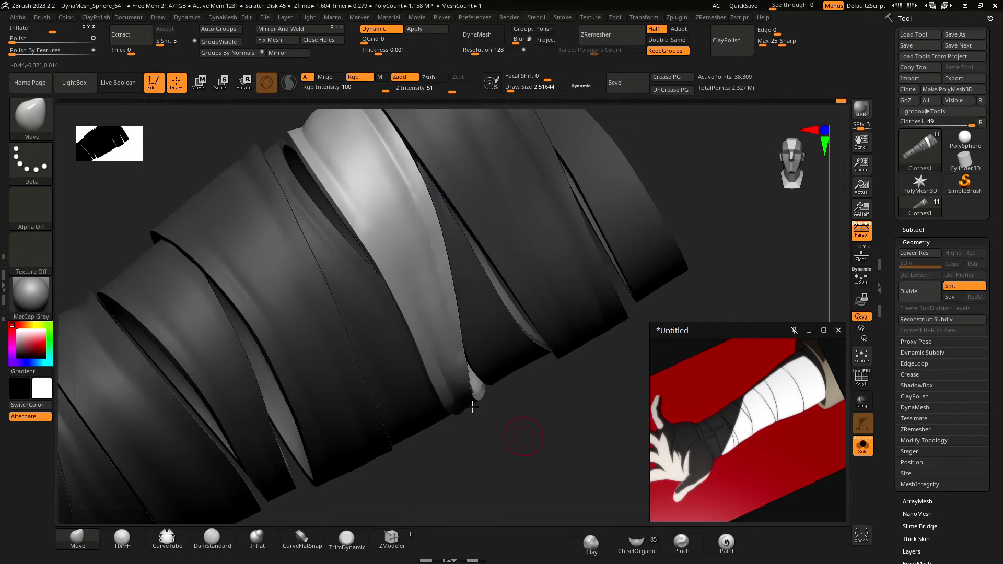
{"action": "left_click_drag", "start_coordinate": [472, 406], "coordinate": [517, 408], "text": "alt"}
Step: Show the arm beneath the unmasked wraps and inflate the spots where it pokes through, using Inflat at about 13 draw size
{"action": "key", "text": "alt+s"}
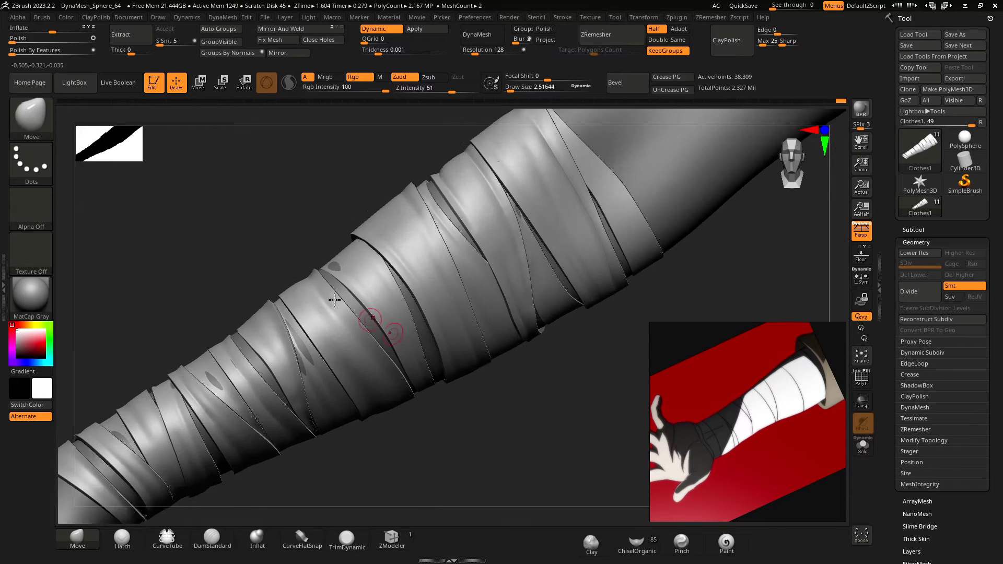
{"action": "key", "text": "space"}
{"action": "left_click", "coordinate": [329, 277]}
{"action": "mouse_move", "coordinate": [284, 256]}
{"action": "left_mouse_down", "text": "alt"}
{"action": "mouse_move", "coordinate": [343, 278]}
{"action": "mouse_move", "coordinate": [376, 245]}
{"action": "left_mouse_up", "text": "alt"}
{"action": "key", "text": "b"}
{"action": "key", "text": "i"}
{"action": "key", "text": "n"}
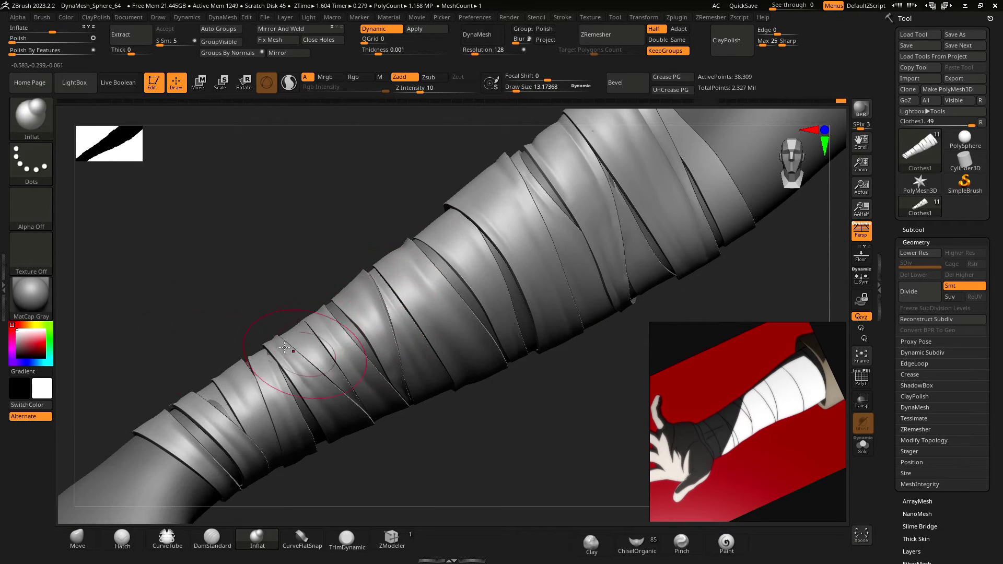
{"action": "right_click_drag", "start_coordinate": [284, 348], "coordinate": [324, 244]}
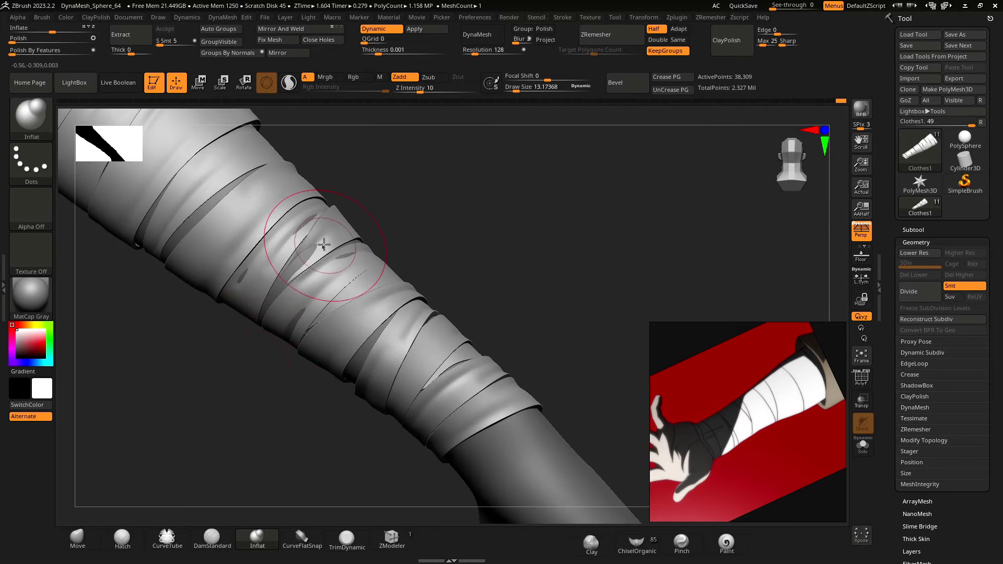
{"action": "right_click_drag", "start_coordinate": [268, 362], "coordinate": [269, 315]}
Step: With the other wraps masked, reshape the band on the back of the lower forearm using Move at draw sizes of about 8 to 21
{"action": "key", "text": "space"}
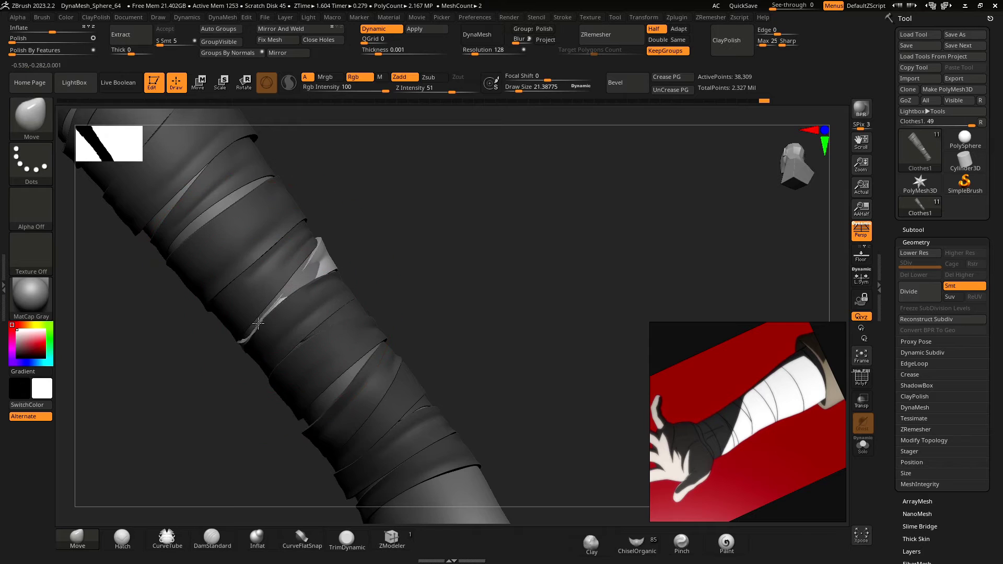
{"action": "key", "text": "space"}
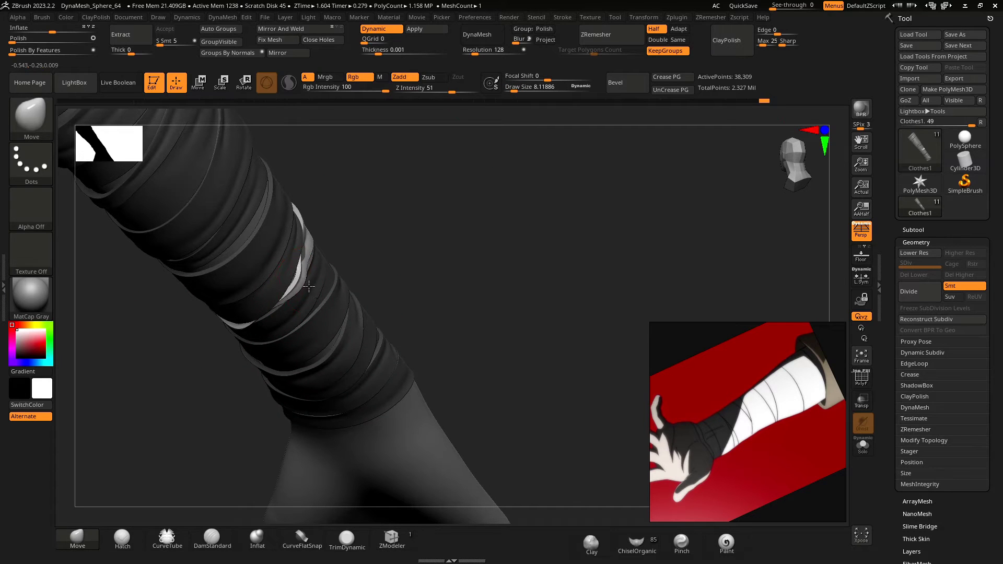
{"action": "key", "text": "space"}
{"action": "left_click_drag", "start_coordinate": [309, 286], "coordinate": [312, 274]}
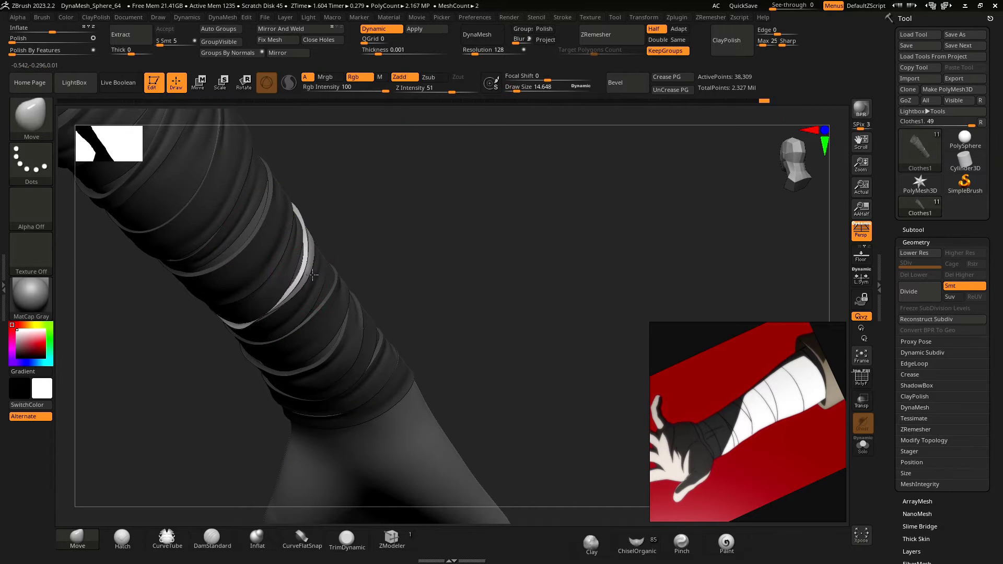
{"action": "key", "text": "space"}
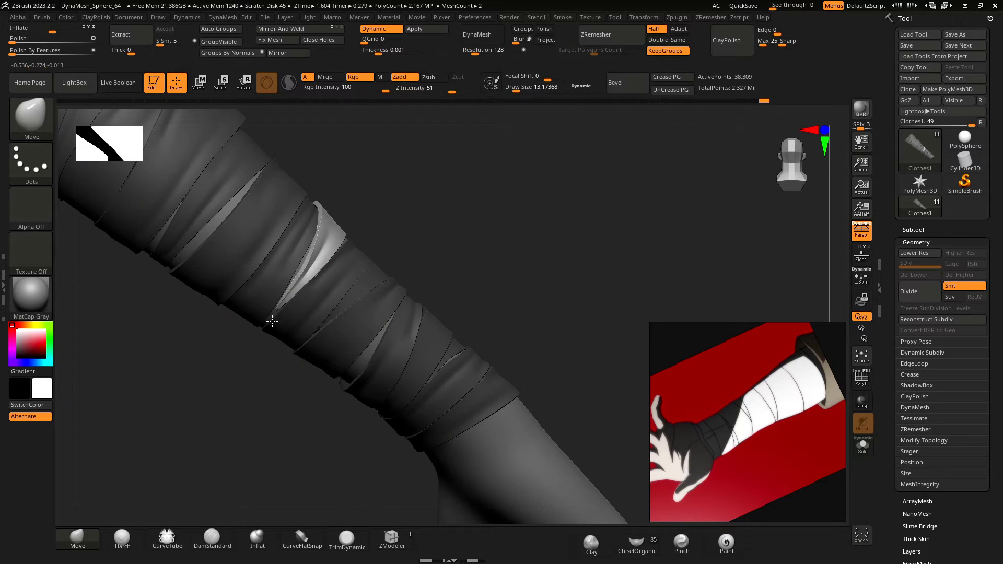
Step: Refine the unmasked band on the forearm using the Move brush at draw sizes of about 7 to 15, and clear the mask
{"action": "mouse_move", "coordinate": [215, 360]}
{"action": "right_mouse_down"}
{"action": "mouse_move", "coordinate": [230, 321]}
{"action": "mouse_move", "coordinate": [216, 367]}
{"action": "right_mouse_up"}
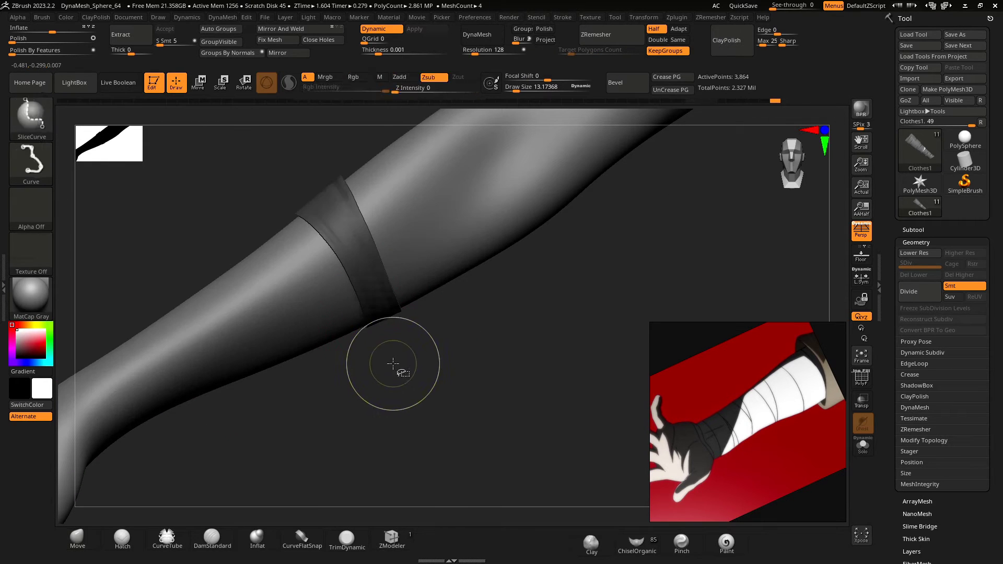
{"action": "key", "text": "space"}
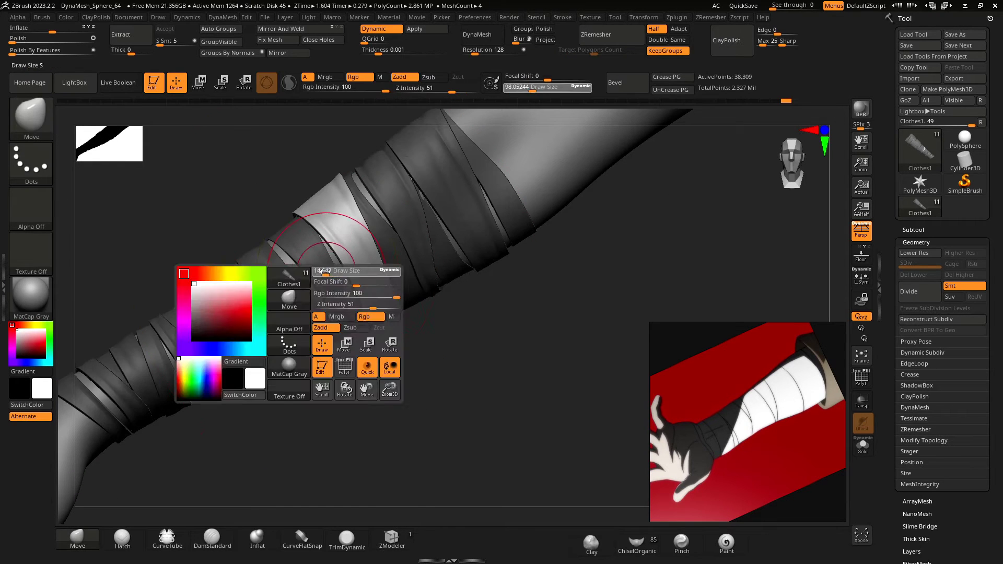
{"action": "left_click_drag", "start_coordinate": [325, 272], "coordinate": [324, 273]}
{"action": "key", "text": "space"}
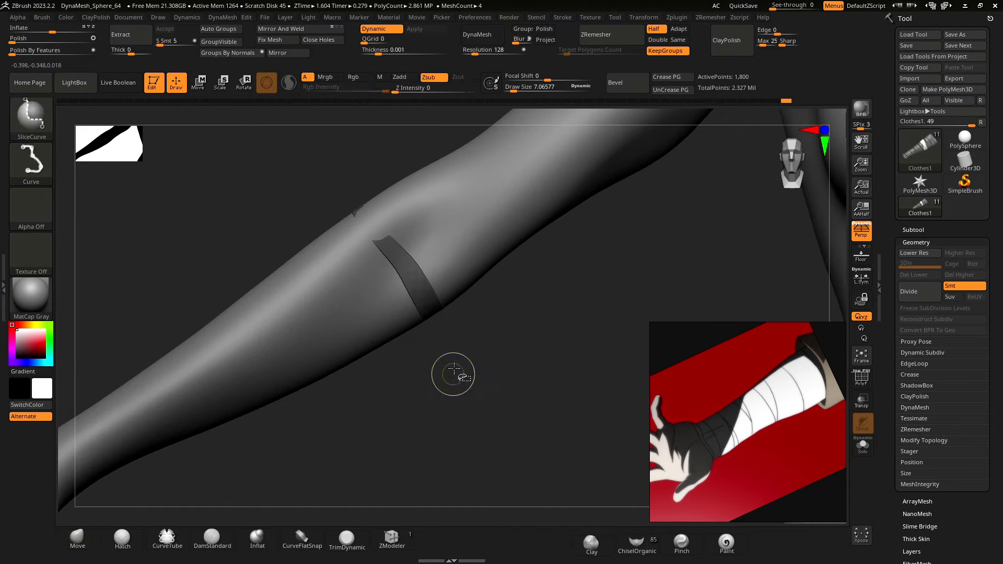
{"action": "key", "text": "space"}
{"action": "right_click_drag", "start_coordinate": [397, 335], "coordinate": [389, 350]}
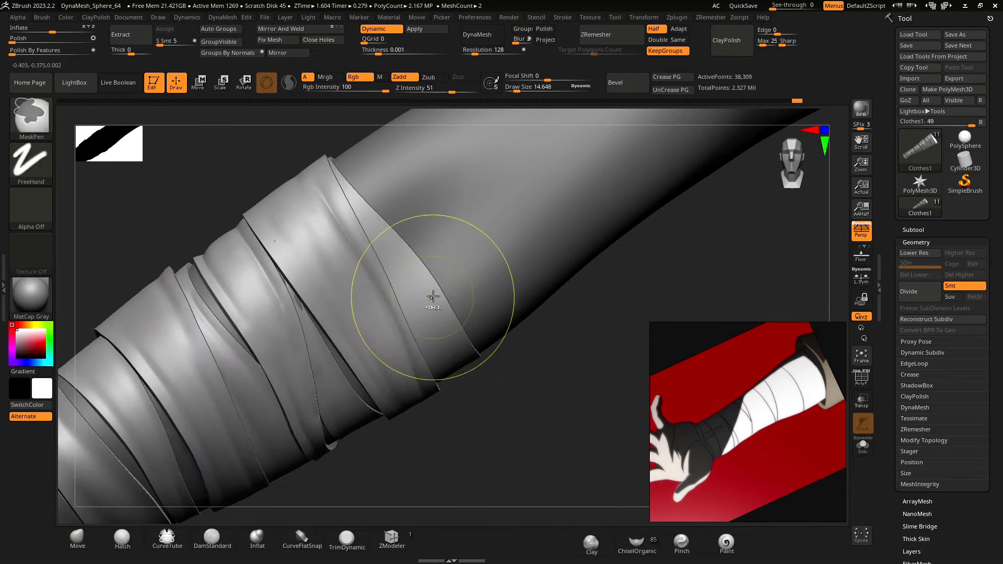
Step: Isolate the narrow band near the elbow and carve folds along its length with DamStandard at about 1.4 to 2.5 draw size
{"action": "key", "text": "space"}
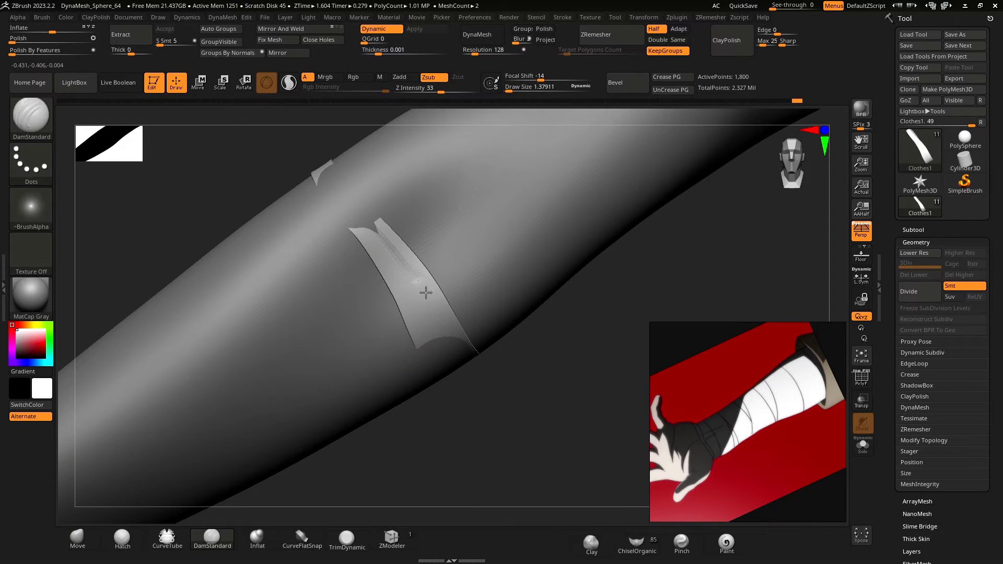
{"action": "key", "text": "space"}
{"action": "mouse_move", "coordinate": [426, 300]}
{"action": "left_mouse_down"}
{"action": "mouse_move", "coordinate": [463, 358]}
{"action": "mouse_move", "coordinate": [366, 226]}
{"action": "left_mouse_up"}
{"action": "key", "text": "alt+s"}
{"action": "mouse_move", "coordinate": [366, 226]}
{"action": "right_mouse_down"}
{"action": "mouse_move", "coordinate": [300, 282]}
{"action": "mouse_move", "coordinate": [444, 230]}
{"action": "right_mouse_up"}
{"action": "left_click_drag", "start_coordinate": [506, 220], "coordinate": [449, 231]}
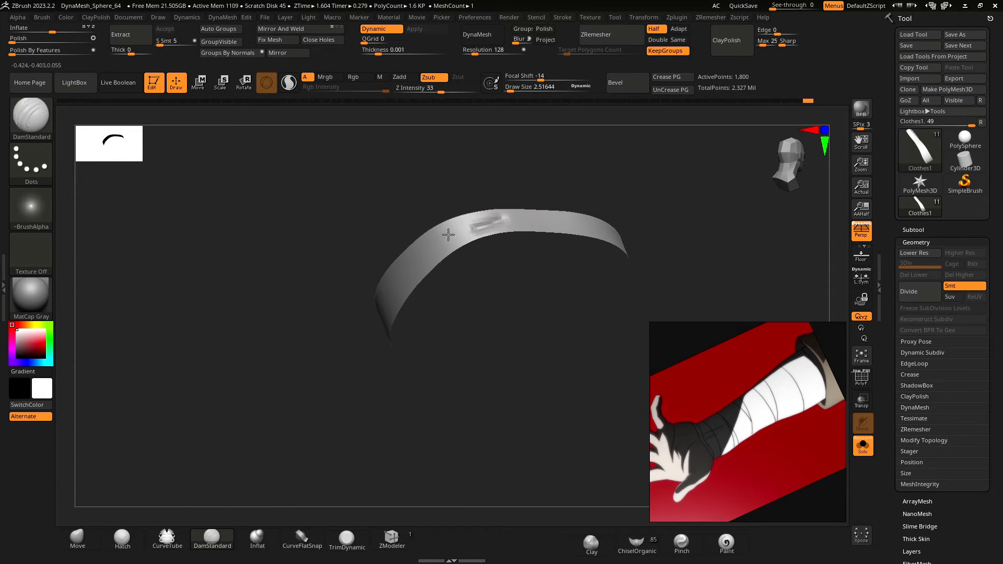
{"action": "right_click_drag", "start_coordinate": [459, 230], "coordinate": [490, 232]}
{"action": "key", "text": "ctrl+z"}
{"action": "right_click_drag", "start_coordinate": [566, 207], "coordinate": [350, 387]}
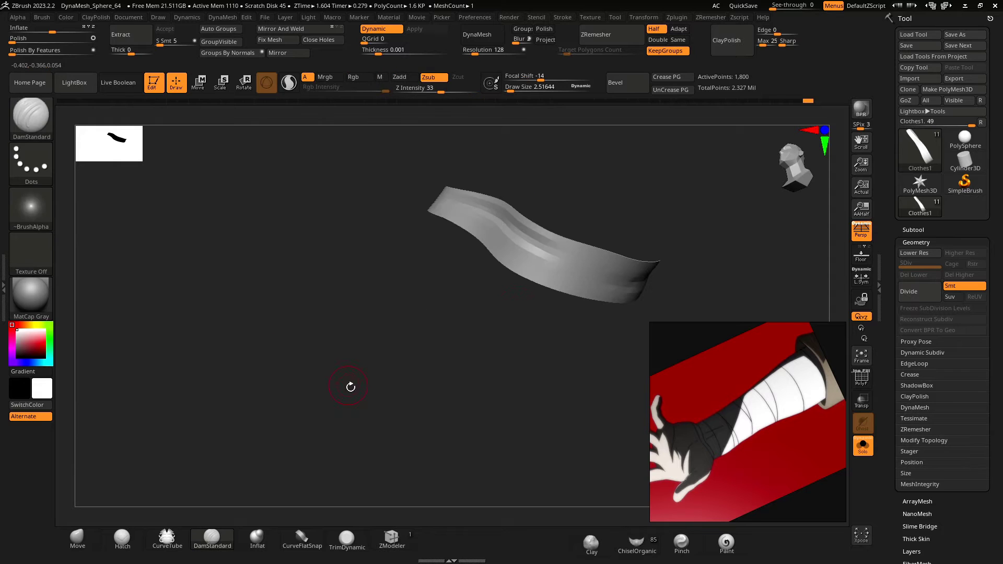
{"action": "mouse_move", "coordinate": [538, 269]}
{"action": "right_mouse_down"}
{"action": "mouse_move", "coordinate": [380, 358]}
{"action": "mouse_move", "coordinate": [468, 381]}
{"action": "mouse_move", "coordinate": [349, 401]}
{"action": "mouse_move", "coordinate": [315, 367]}
{"action": "mouse_move", "coordinate": [407, 420]}
{"action": "right_mouse_up"}
{"action": "key", "text": "alt+s"}
Step: Adjust the upper forearm wraps around the newly folded band using the Move brush at about 16 draw size
{"action": "key", "text": "b"}
{"action": "key", "text": "m"}
{"action": "key", "text": "v"}
{"action": "key", "text": "space"}
{"action": "left_click_drag", "start_coordinate": [470, 293], "coordinate": [496, 284]}
{"action": "right_click_drag", "start_coordinate": [497, 283], "coordinate": [374, 233]}
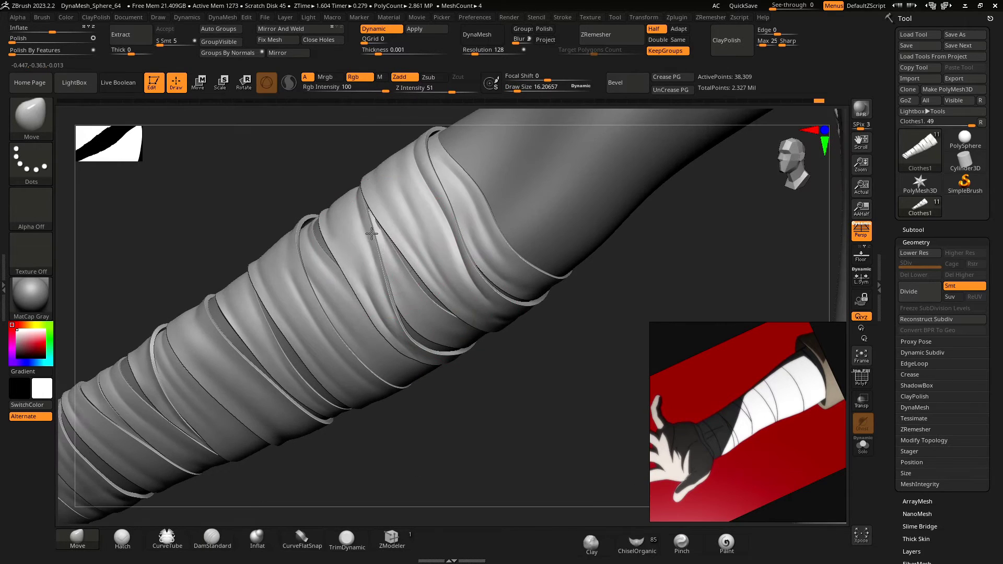
{"action": "left_click_drag", "start_coordinate": [374, 233], "coordinate": [377, 246]}
{"action": "right_click_drag", "start_coordinate": [377, 246], "coordinate": [428, 272], "text": "shift"}
{"action": "left_click_drag", "start_coordinate": [447, 221], "coordinate": [469, 212]}
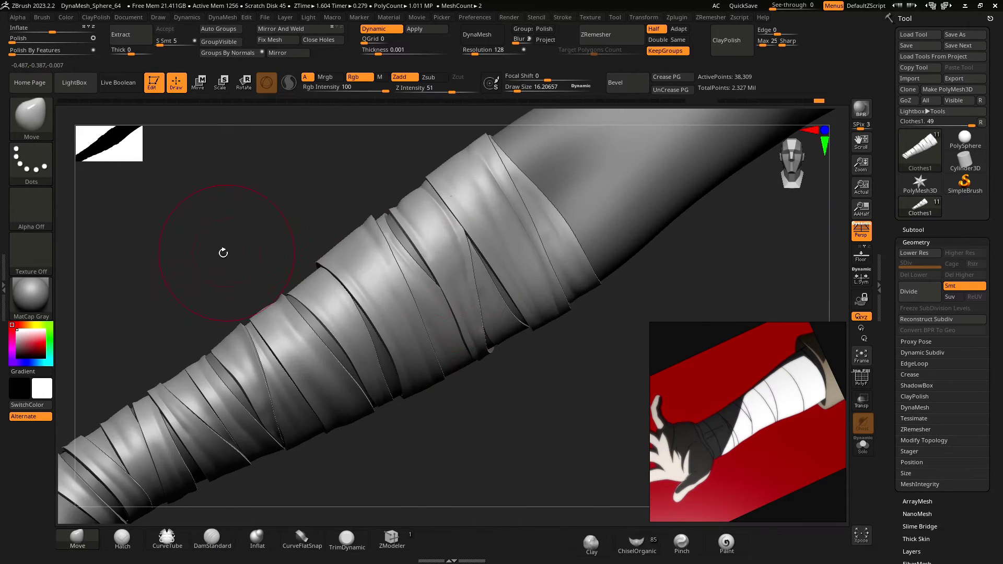
Step: Try Mirror And Weld on the forearm wraps and undo it
{"action": "right_click_drag", "start_coordinate": [221, 251], "coordinate": [427, 360], "text": "ctrl"}
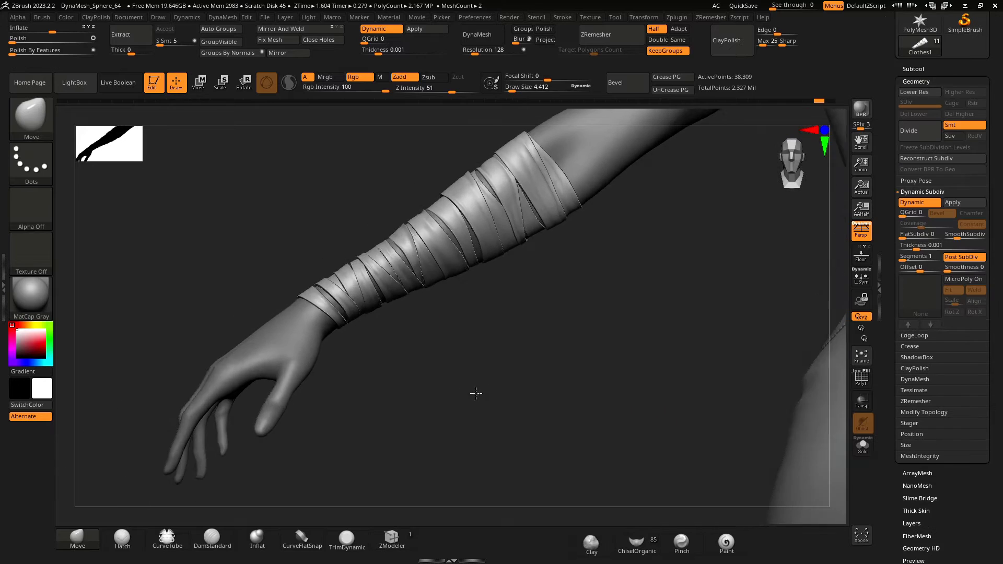
{"action": "right_click_drag", "start_coordinate": [474, 392], "coordinate": [505, 375]}
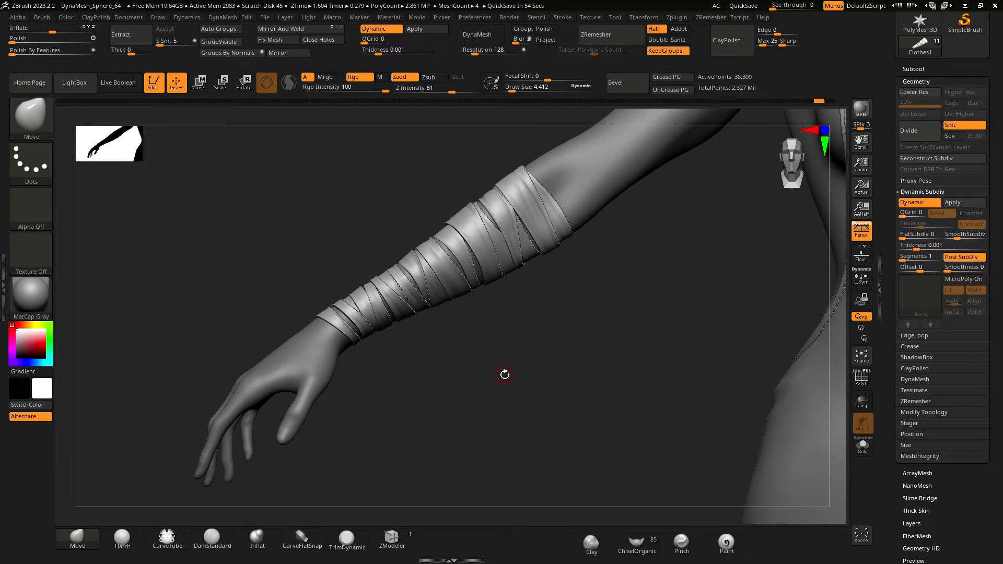
{"action": "right_click_drag", "start_coordinate": [505, 375], "coordinate": [358, 328]}
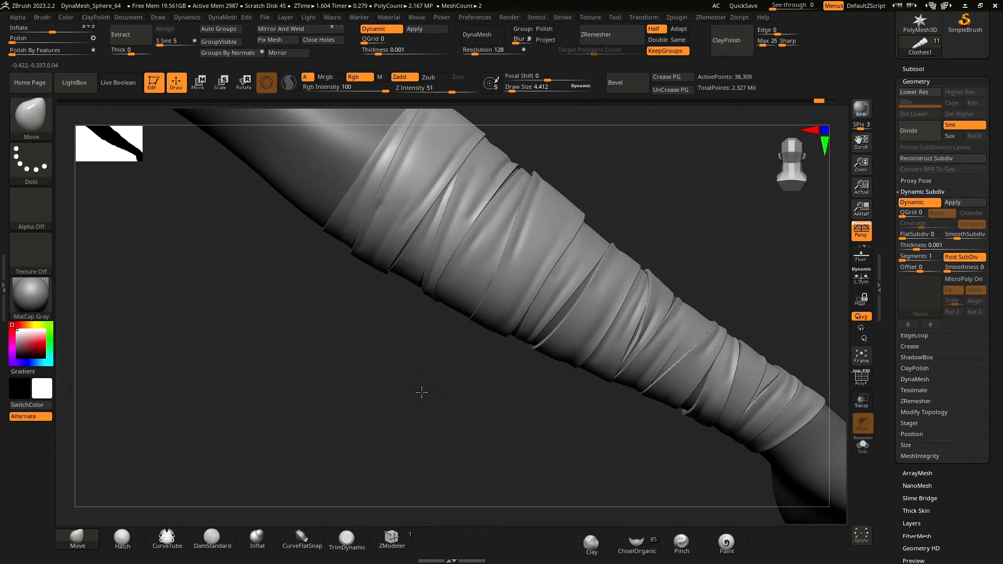
{"action": "key", "text": "shift"}
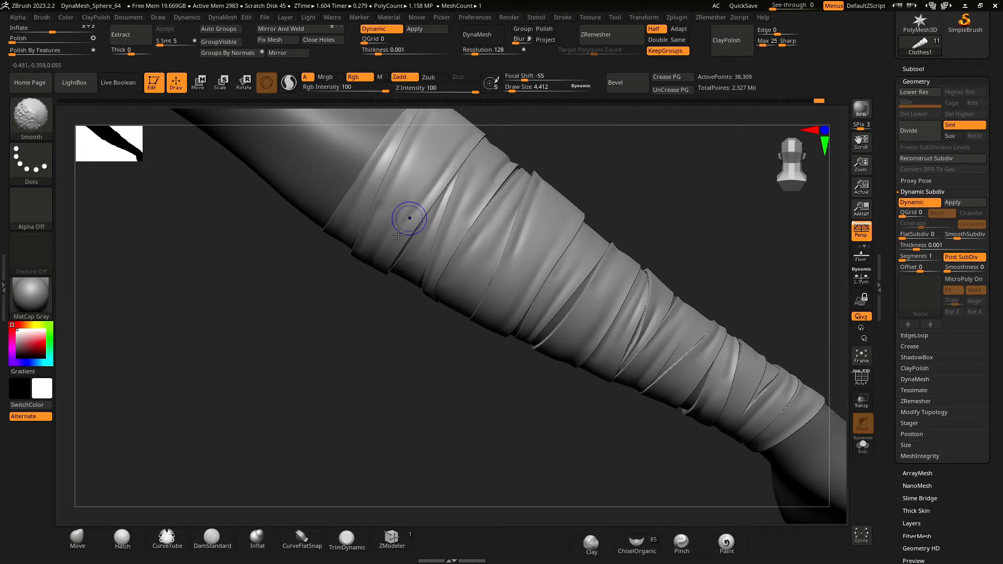
{"action": "right_click_drag", "start_coordinate": [398, 235], "coordinate": [348, 360]}
{"action": "left_click", "coordinate": [297, 33]}
{"action": "mouse_move", "coordinate": [378, 324]}
{"action": "right_mouse_down", "text": "ctrl"}
{"action": "mouse_move", "coordinate": [367, 376]}
{"action": "mouse_move", "coordinate": [528, 414]}
{"action": "mouse_move", "coordinate": [273, 316]}
{"action": "mouse_move", "coordinate": [370, 365]}
{"action": "mouse_move", "coordinate": [633, 313]}
{"action": "mouse_move", "coordinate": [739, 347]}
{"action": "right_mouse_up", "text": "ctrl"}
{"action": "right_click_drag", "start_coordinate": [209, 350], "coordinate": [465, 353], "text": "alt"}
{"action": "key", "text": "ctrl+z"}
Step: Mask every wrap except the wide band near the elbow, adjust it with Move at about 3 draw size, and smooth its folds
{"action": "right_click_drag", "start_coordinate": [307, 347], "coordinate": [468, 417], "text": "ctrl"}
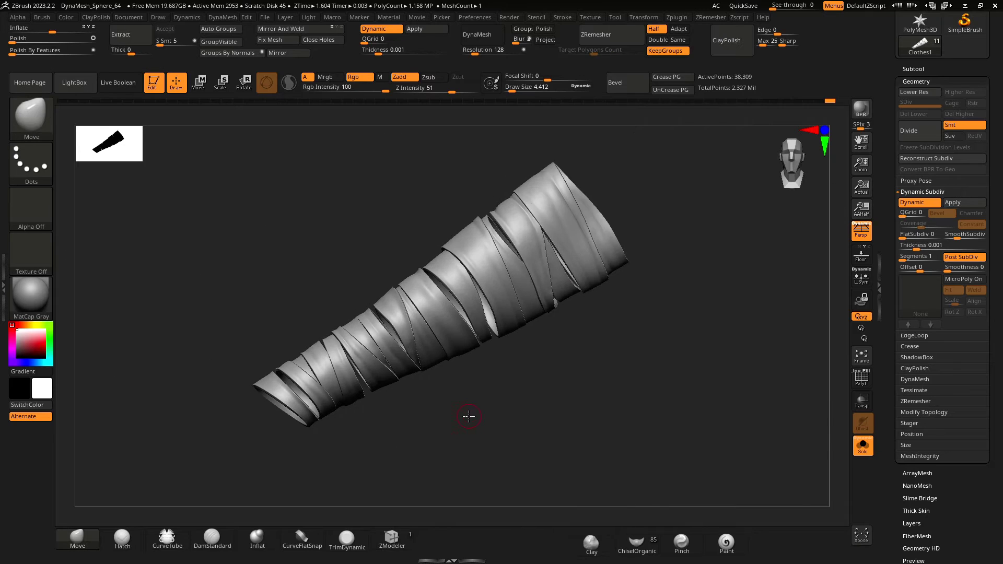
{"action": "mouse_move", "coordinate": [220, 284]}
{"action": "right_mouse_down"}
{"action": "mouse_move", "coordinate": [251, 314]}
{"action": "mouse_move", "coordinate": [293, 293]}
{"action": "mouse_move", "coordinate": [448, 363]}
{"action": "mouse_move", "coordinate": [380, 384]}
{"action": "mouse_move", "coordinate": [459, 398]}
{"action": "mouse_move", "coordinate": [454, 346]}
{"action": "mouse_move", "coordinate": [388, 346]}
{"action": "mouse_move", "coordinate": [362, 402]}
{"action": "mouse_move", "coordinate": [327, 273]}
{"action": "mouse_move", "coordinate": [334, 313]}
{"action": "right_mouse_up"}
{"action": "key", "text": "space"}
{"action": "left_click_drag", "start_coordinate": [462, 269], "coordinate": [464, 268]}
{"action": "right_click_drag", "start_coordinate": [425, 246], "coordinate": [411, 260], "text": "alt"}
{"action": "key", "text": "space"}
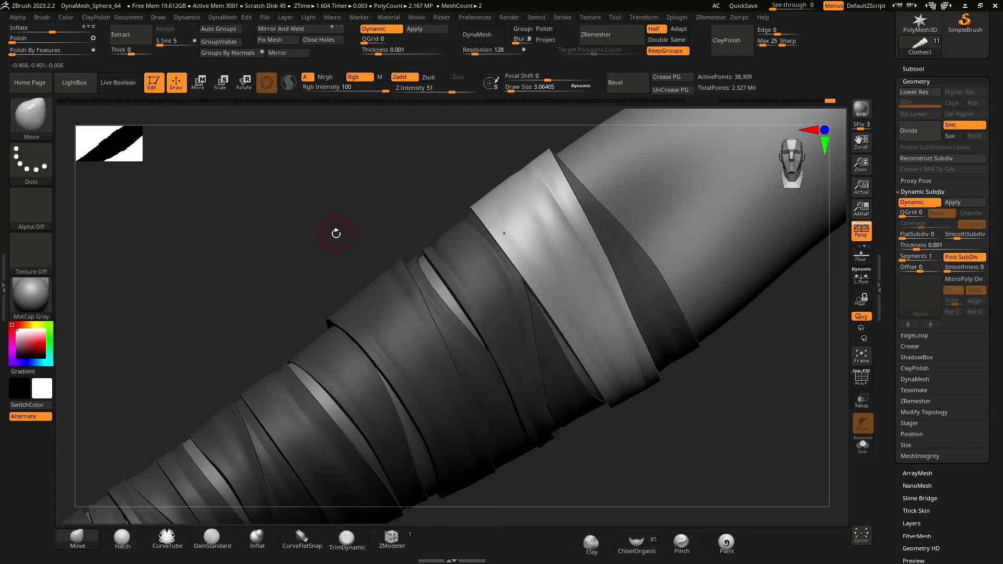
{"action": "left_click", "coordinate": [525, 237], "text": "ctrl+shift"}
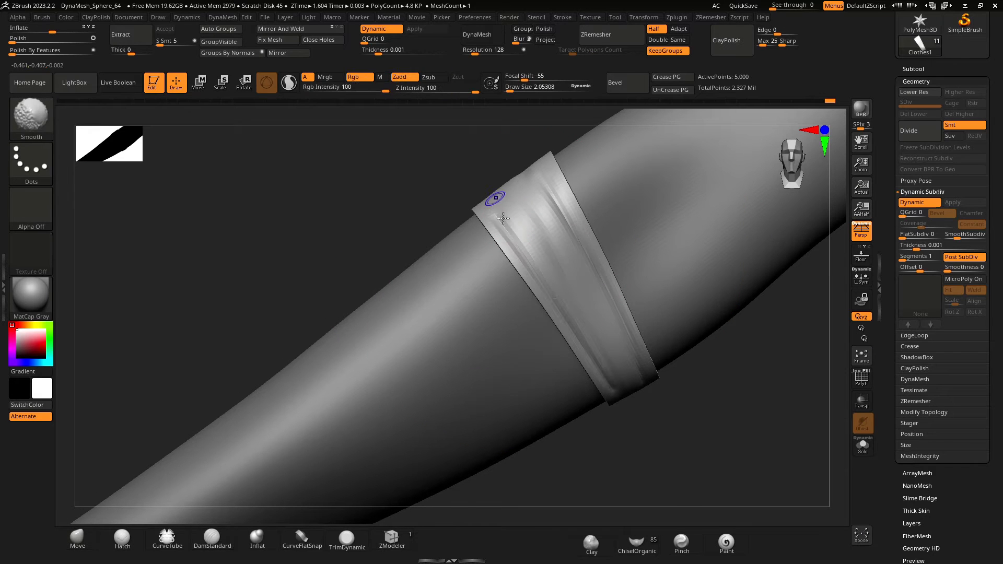
{"action": "mouse_move", "coordinate": [337, 212]}
{"action": "right_mouse_down"}
{"action": "mouse_move", "coordinate": [373, 244]}
{"action": "mouse_move", "coordinate": [436, 246]}
{"action": "right_mouse_up"}
Step: Isolate the neighbouring narrower band and carve folds along it with DamStandard at draw sizes of about 1 to 3
{"action": "left_click", "coordinate": [321, 215], "text": "ctrl+shift"}
{"action": "left_click", "coordinate": [486, 233], "text": "ctrl+shift"}
{"action": "key", "text": "space"}
{"action": "left_click_drag", "start_coordinate": [449, 250], "coordinate": [433, 250]}
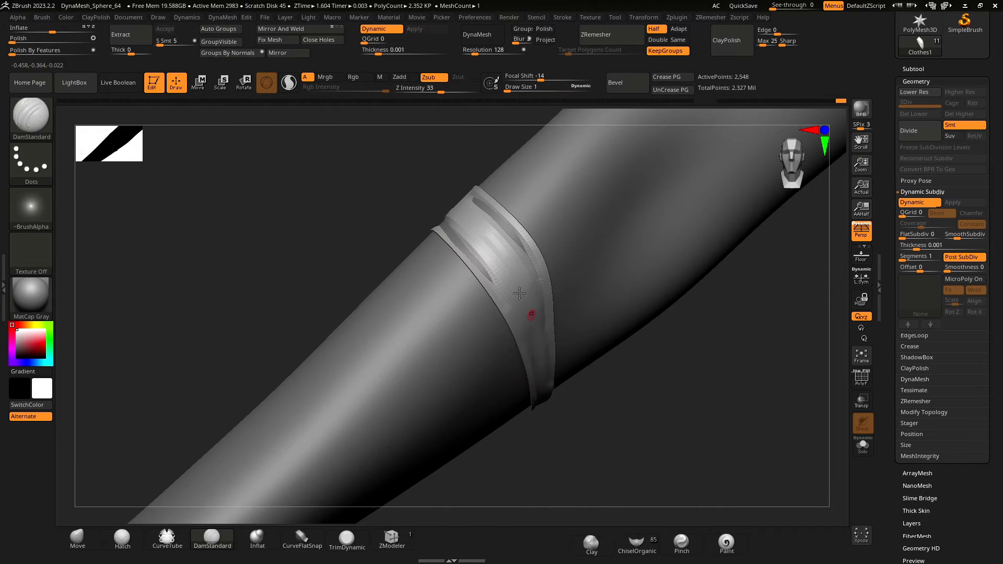
{"action": "right_click_drag", "start_coordinate": [466, 215], "coordinate": [373, 250]}
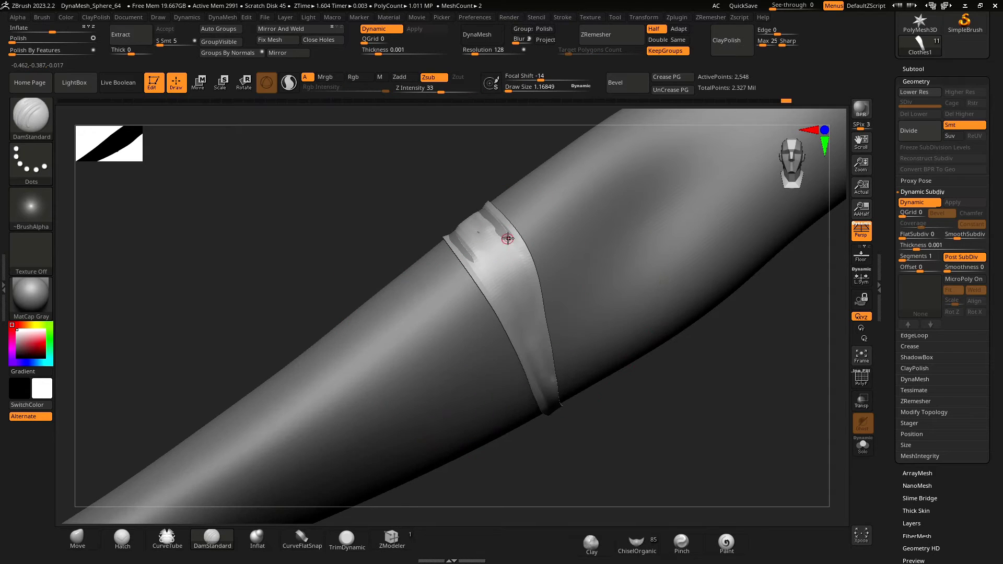
{"action": "left_click_drag", "start_coordinate": [510, 246], "coordinate": [540, 357]}
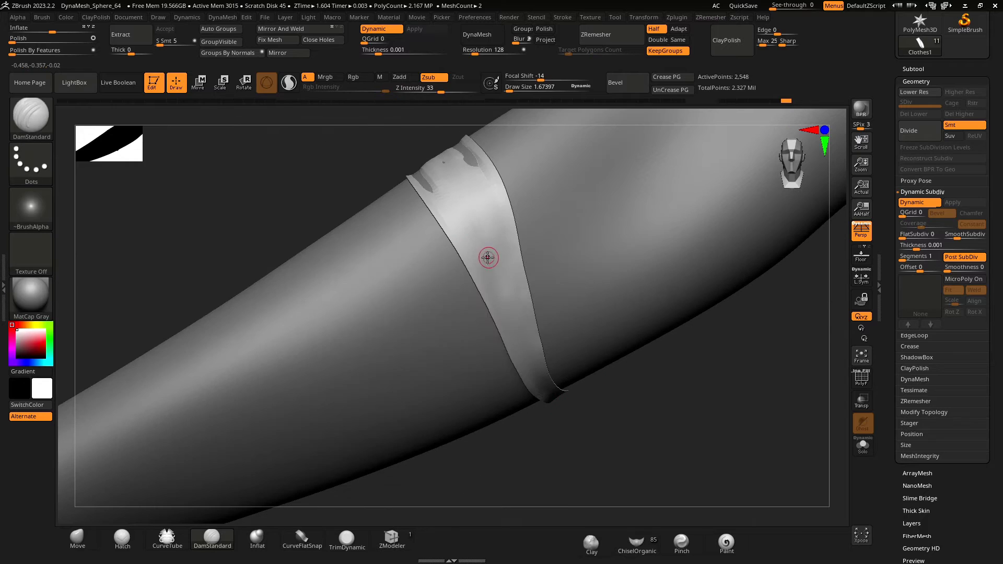
{"action": "key", "text": "space"}
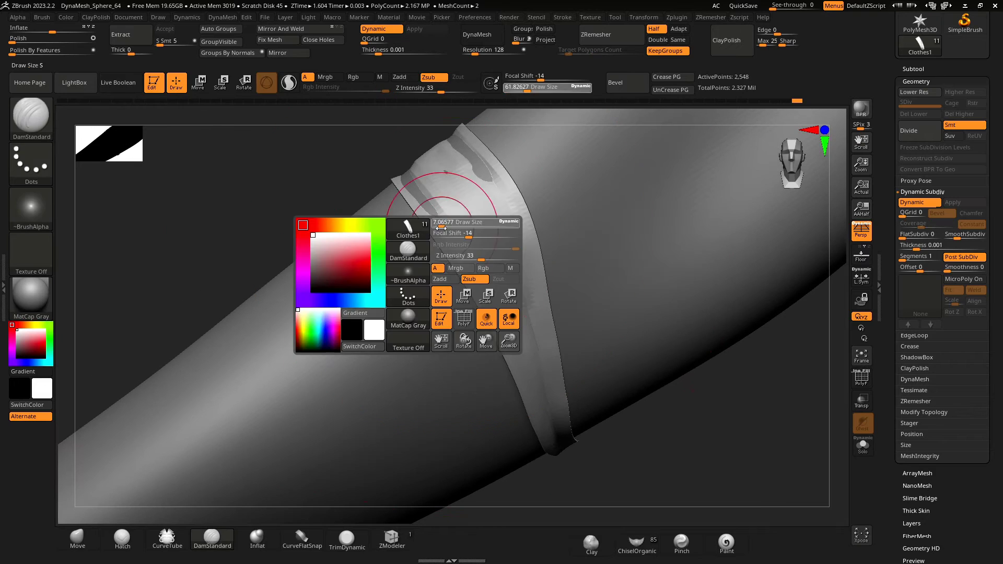
{"action": "key", "text": "space"}
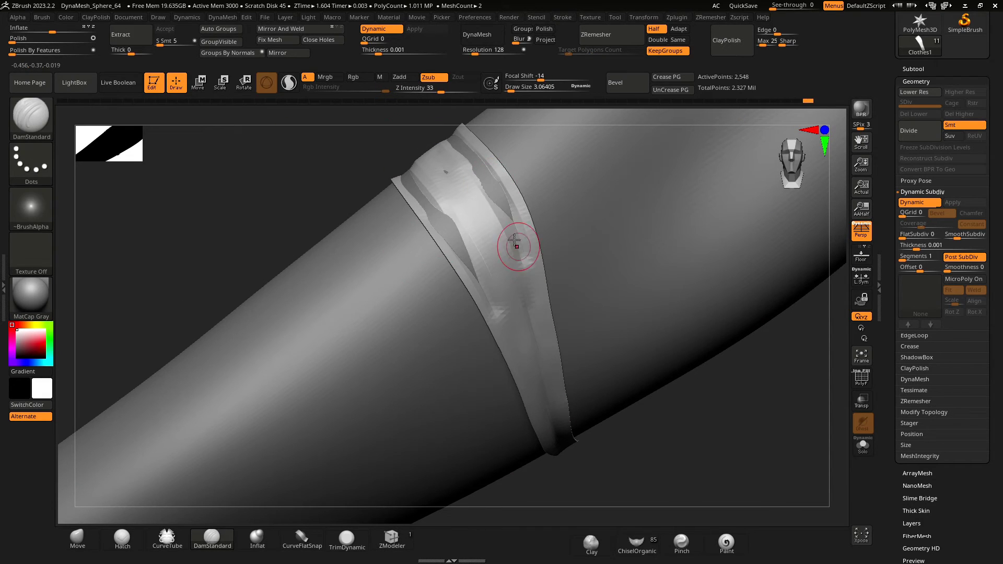
{"action": "key", "text": "space"}
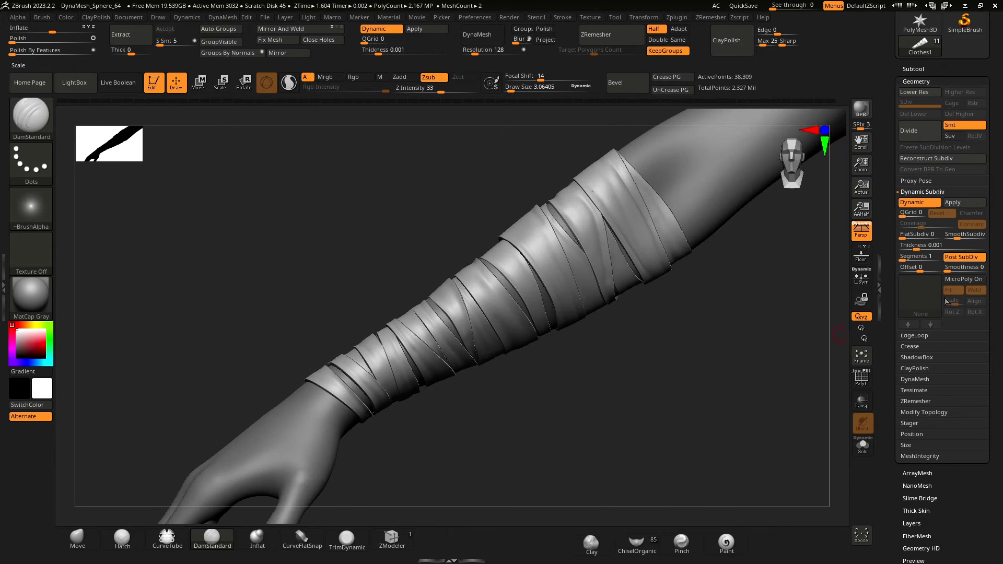
Step: Turn on MicroPoly for the wraps and try several patterns, including Pinpoint
{"action": "scroll", "coordinate": [946, 301], "scroll_direction": "up", "scroll_amount": 3}
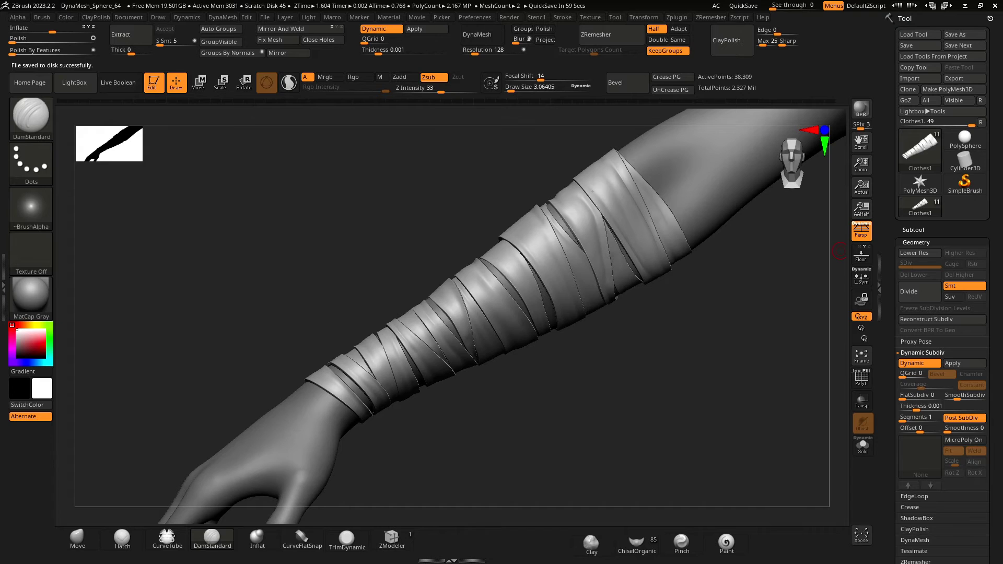
{"action": "left_click", "coordinate": [957, 442]}
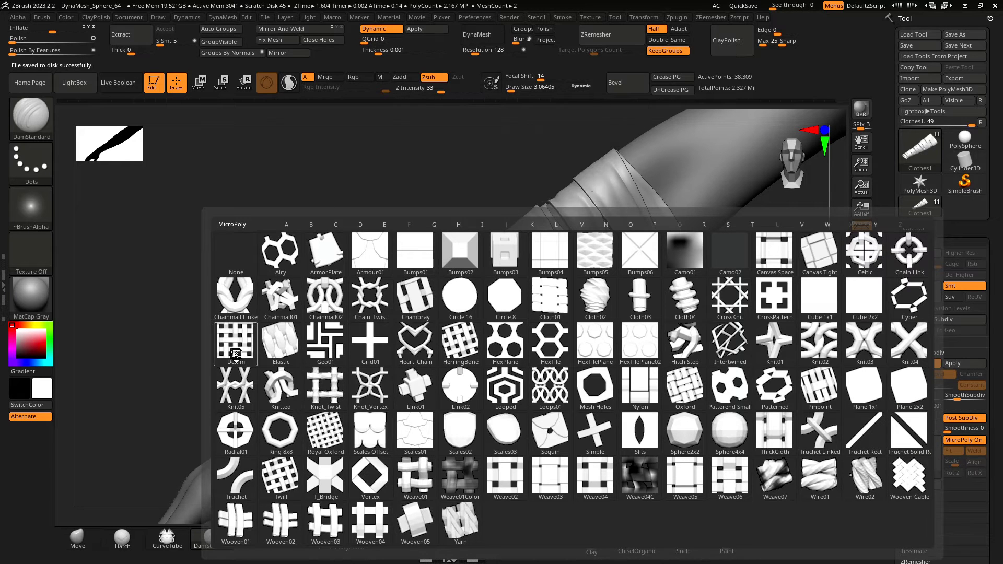
{"action": "left_click", "coordinate": [241, 305]}
{"action": "left_click", "coordinate": [920, 455]}
{"action": "left_click", "coordinate": [818, 300]}
{"action": "left_click_drag", "start_coordinate": [772, 298], "coordinate": [679, 386]}
{"action": "left_click", "coordinate": [910, 460]}
{"action": "left_click", "coordinate": [784, 384]}
{"action": "key", "text": "f"}
Step: Try the Royal Oxford MicroPoly pattern on the wraps and adjust its scale
{"action": "left_click", "coordinate": [919, 454]}
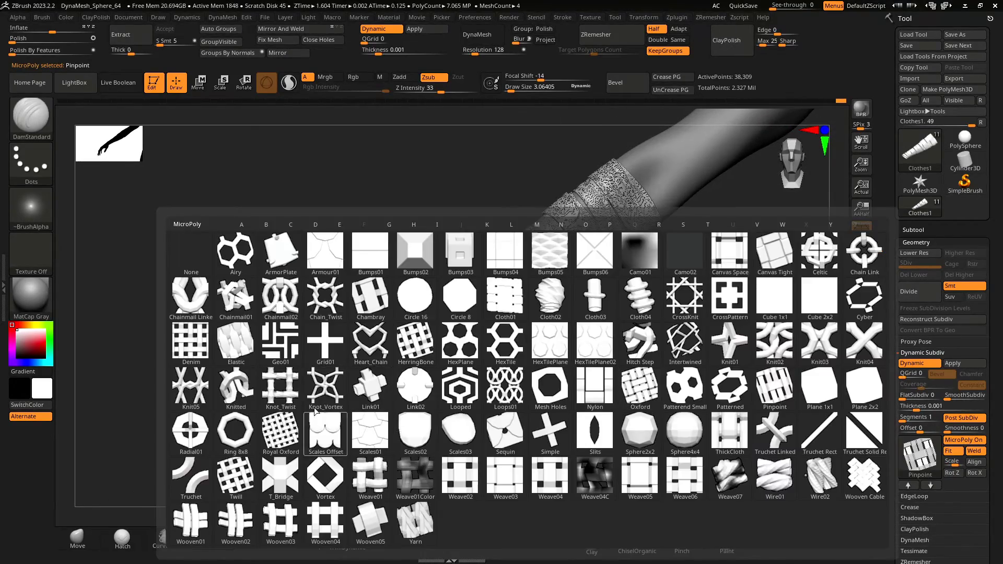
{"action": "left_click", "coordinate": [279, 434]}
{"action": "left_click", "coordinate": [912, 467]}
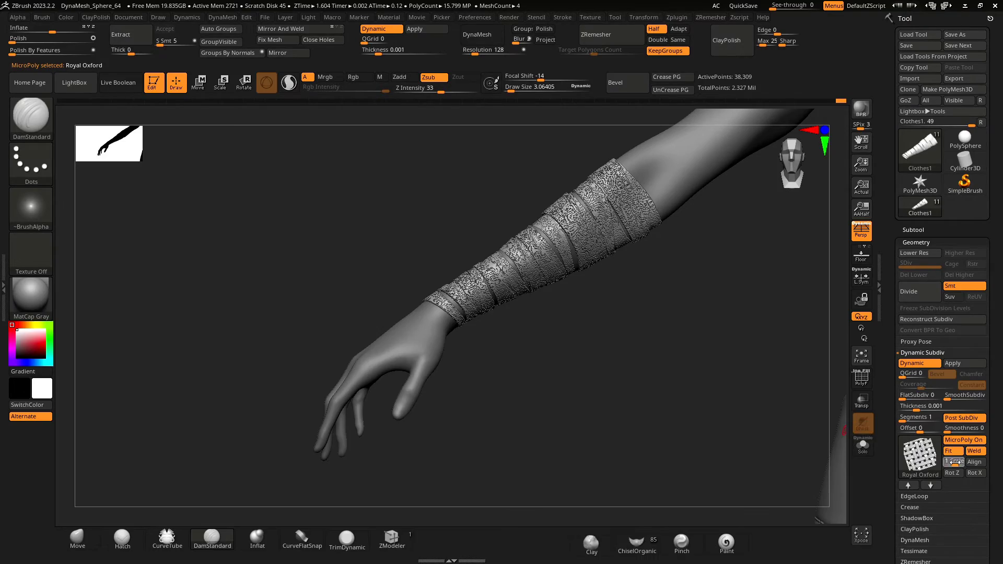
{"action": "right_click_drag", "start_coordinate": [687, 480], "coordinate": [678, 438], "text": "ctrl"}
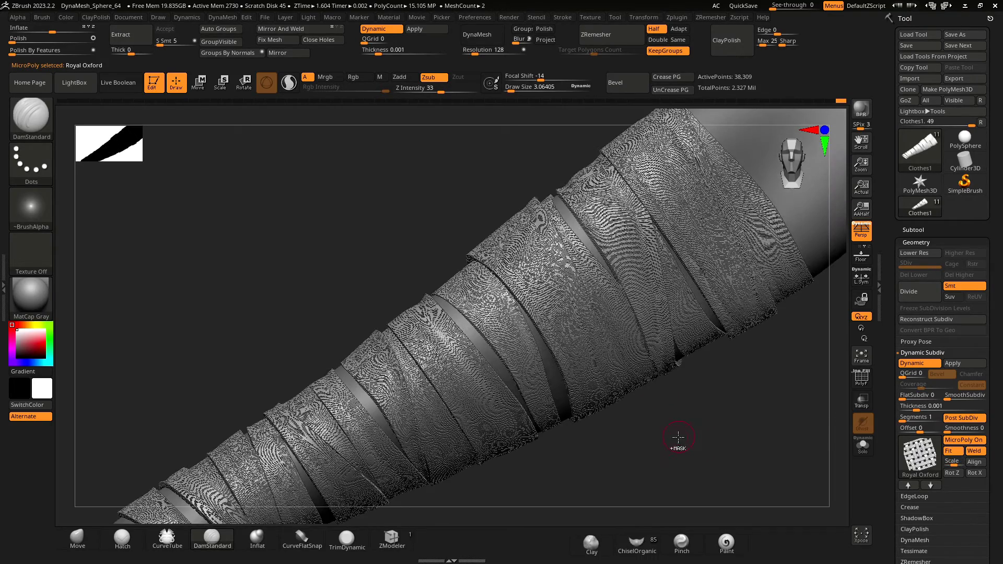
{"action": "left_click_drag", "start_coordinate": [952, 459], "coordinate": [949, 460]}
{"action": "right_click_drag", "start_coordinate": [683, 426], "coordinate": [714, 441], "text": "ctrl"}
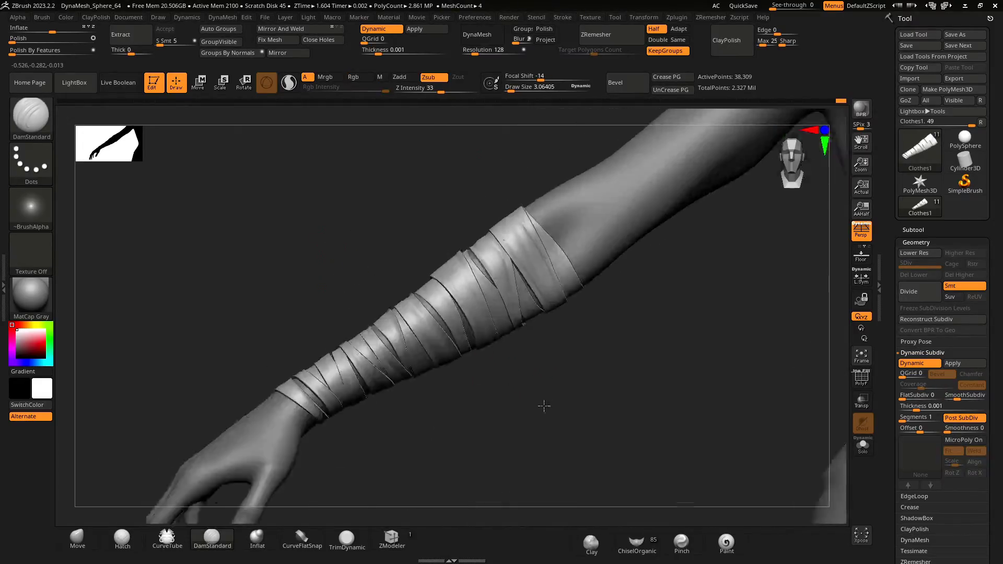
Step: Turn off dynamic subdivision, isolate the wraps, and give them real thickness with ZModeler's Extrude on All Polygons
{"action": "key", "text": "b"}
{"action": "key", "text": "m"}
{"action": "key", "text": "v"}
{"action": "key", "text": "shift+d"}
{"action": "left_click", "coordinate": [863, 445]}
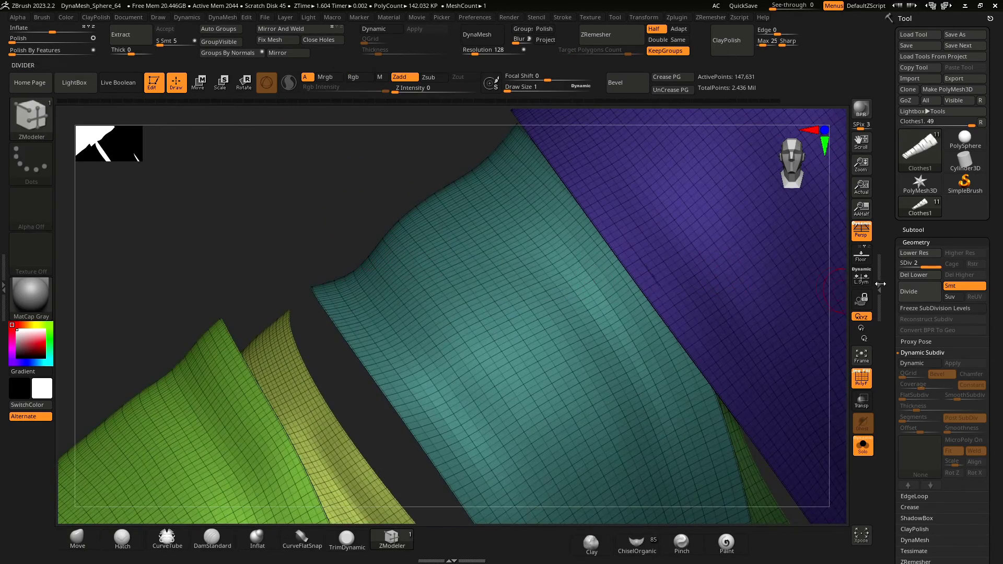
{"action": "right_click", "coordinate": [481, 269]}
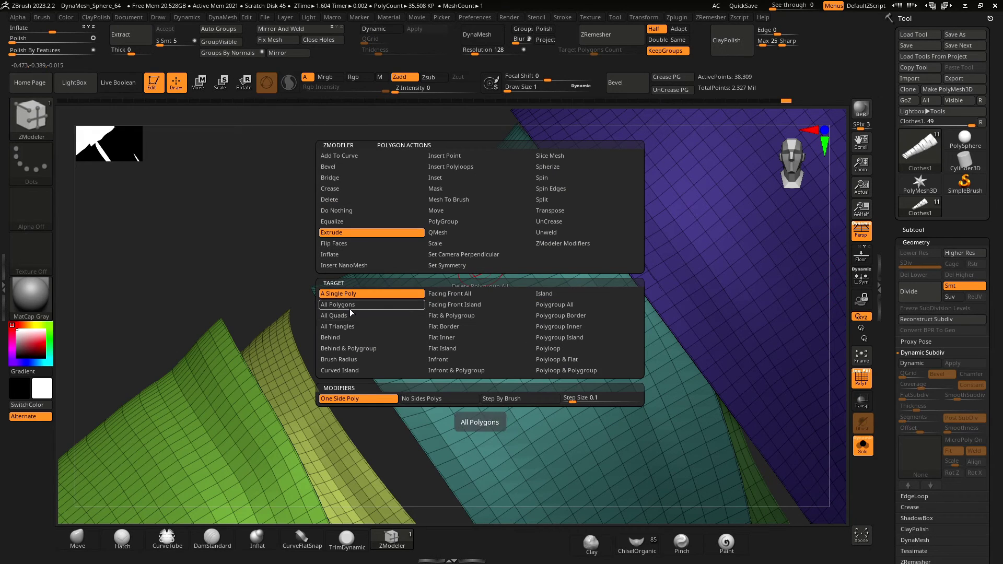
{"action": "left_click", "coordinate": [350, 308]}
{"action": "left_click_drag", "start_coordinate": [414, 291], "coordinate": [417, 305]}
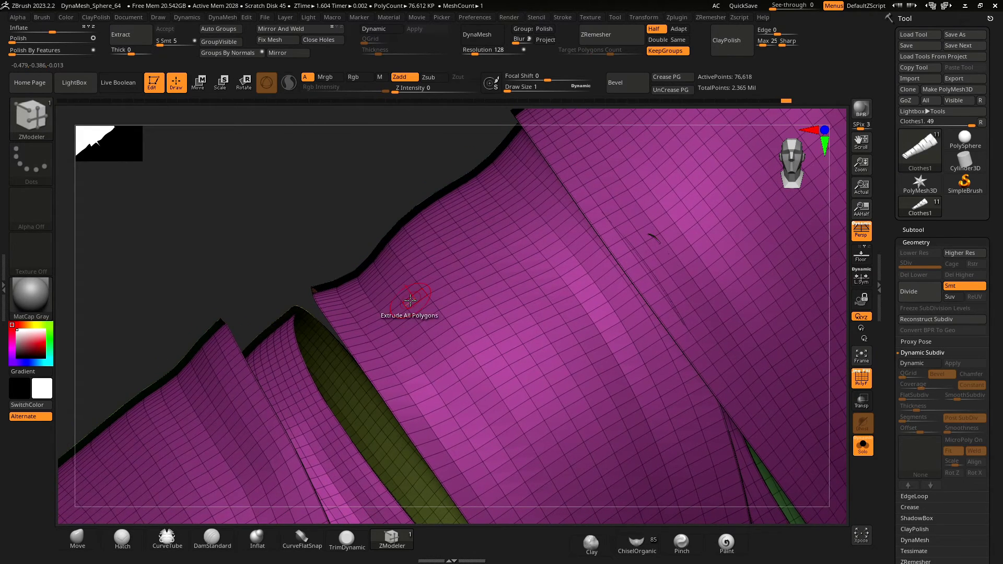
Step: Flip the extruded wraps' face orientation in the display properties
{"action": "scroll", "coordinate": [923, 380], "scroll_direction": "down", "scroll_amount": 10}
{"action": "left_click", "coordinate": [924, 384]}
{"action": "left_click", "coordinate": [955, 418]}
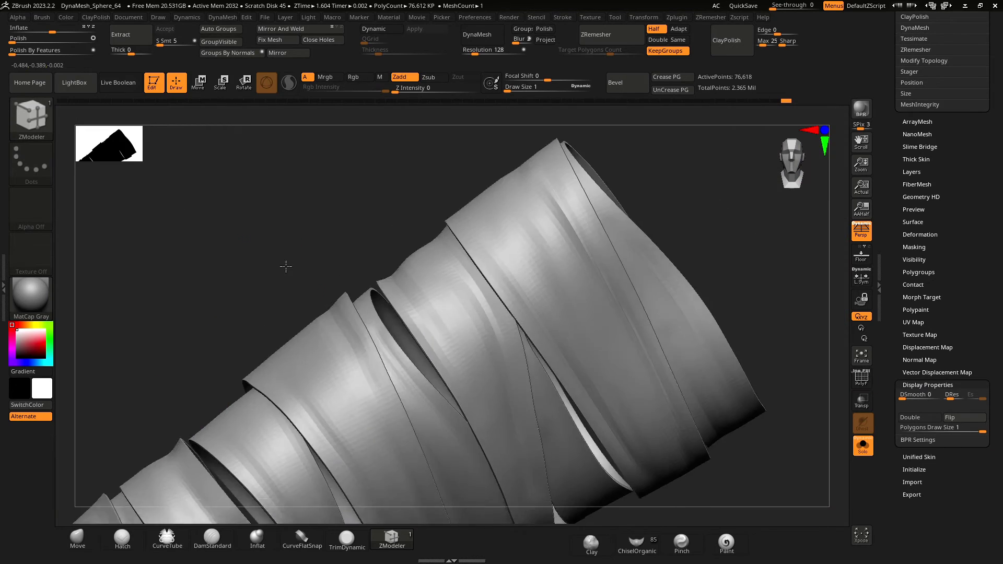
{"action": "key", "text": "f"}
Step: Subdivide the extruded wraps once to smooth their surface
{"action": "scroll", "coordinate": [950, 156], "scroll_direction": "up", "scroll_amount": 10}
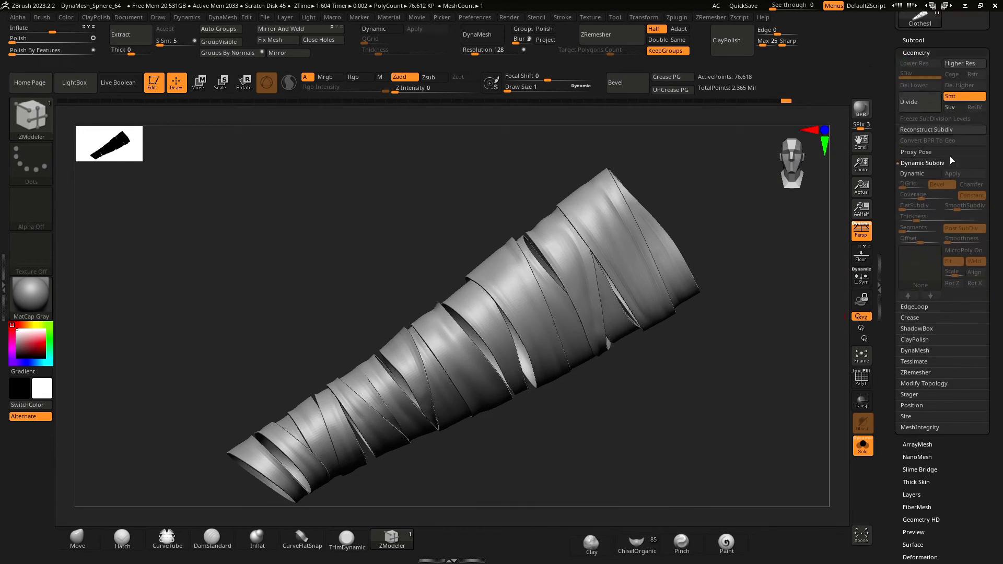
{"action": "left_click_drag", "start_coordinate": [359, 235], "coordinate": [351, 242], "text": "alt"}
{"action": "left_click_drag", "start_coordinate": [351, 241], "coordinate": [327, 291]}
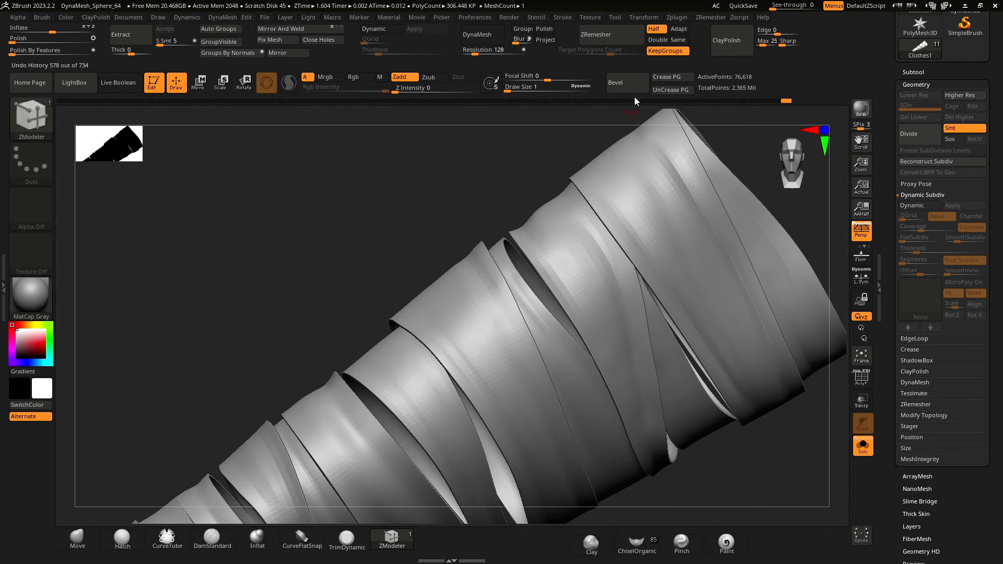
{"action": "left_click", "coordinate": [911, 143]}
{"action": "mouse_move", "coordinate": [374, 262]}
{"action": "left_mouse_down"}
{"action": "mouse_move", "coordinate": [416, 261]}
{"action": "mouse_move", "coordinate": [379, 263]}
{"action": "left_mouse_up"}
Step: Switch to the Move brush, turn off solo to show the arm, and inflate the wraps so they clear the skin
{"action": "key", "text": "b"}
{"action": "key", "text": "m"}
{"action": "key", "text": "v"}
{"action": "key", "text": "space"}
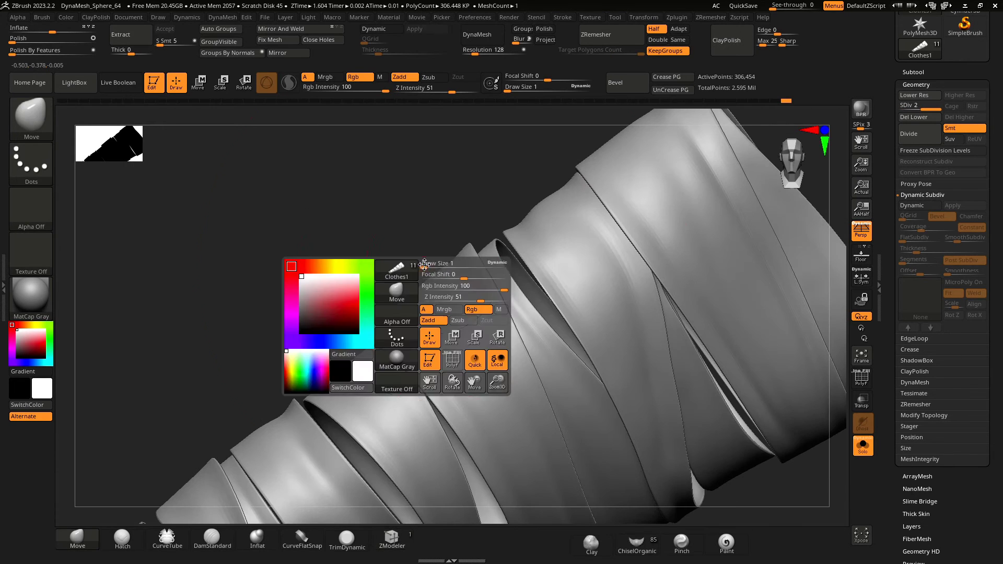
{"action": "left_click", "coordinate": [423, 263]}
{"action": "key", "text": "f"}
{"action": "left_click", "coordinate": [863, 445]}
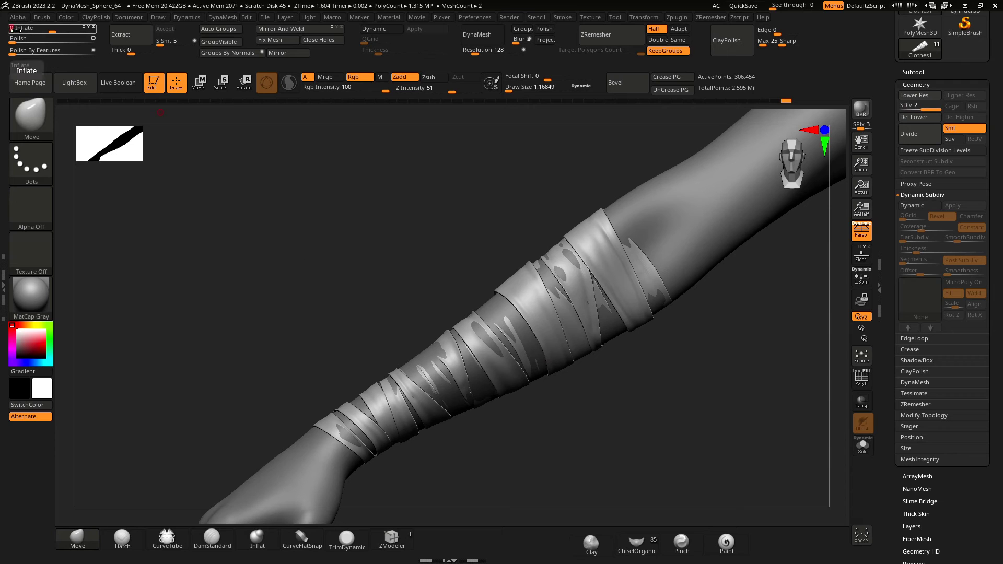
{"action": "mouse_move", "coordinate": [251, 245]}
{"action": "left_mouse_down"}
{"action": "mouse_move", "coordinate": [277, 264]}
{"action": "mouse_move", "coordinate": [293, 314]}
{"action": "left_mouse_up"}
{"action": "key", "text": "space"}
{"action": "left_click_drag", "start_coordinate": [454, 298], "coordinate": [467, 298]}
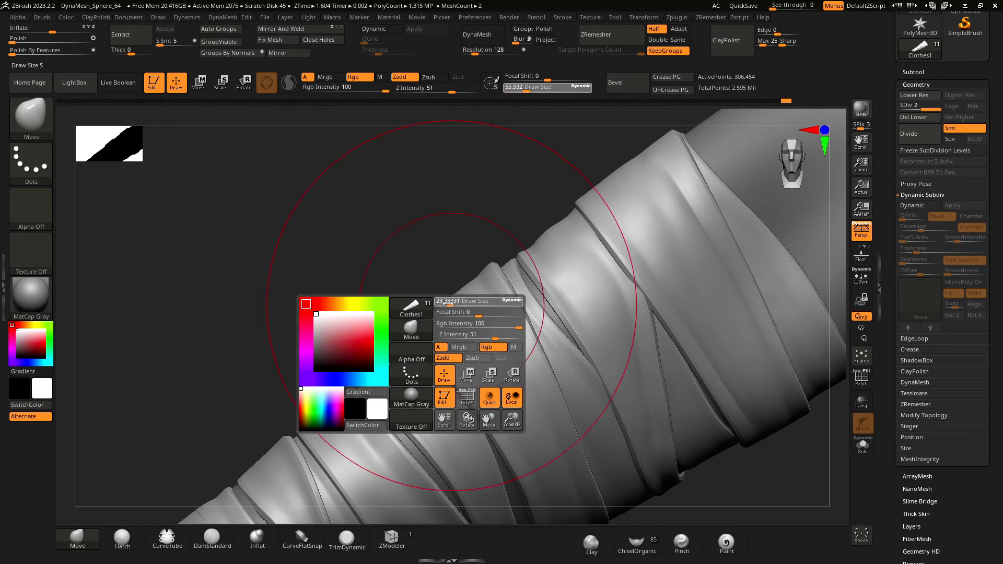
{"action": "left_click_drag", "start_coordinate": [334, 209], "coordinate": [209, 246], "text": "alt"}
Step: Isolate the wide band near the elbow and carve a lengthwise fold along it with DamStandard at draw size about 2.5
{"action": "left_click", "coordinate": [510, 271], "text": "ctrl+shift"}
{"action": "key", "text": "space"}
{"action": "left_click_drag", "start_coordinate": [546, 275], "coordinate": [531, 275]}
{"action": "key", "text": "b"}
{"action": "key", "text": "d"}
{"action": "key", "text": "s"}
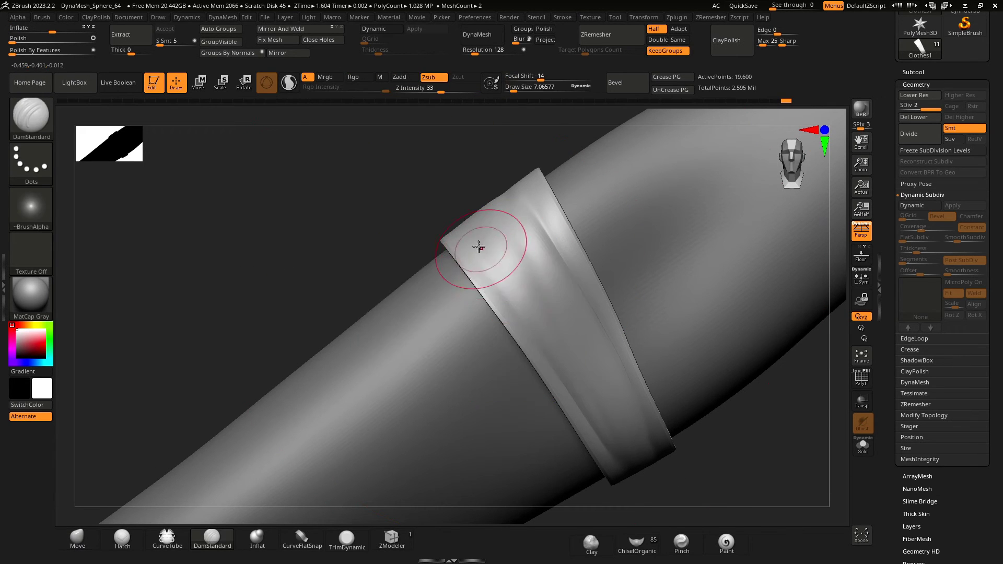
{"action": "key", "text": "space"}
{"action": "mouse_move", "coordinate": [481, 249]}
{"action": "left_mouse_down"}
{"action": "mouse_move", "coordinate": [472, 249]}
{"action": "mouse_move", "coordinate": [609, 461]}
{"action": "mouse_move", "coordinate": [465, 256]}
{"action": "left_mouse_up"}
{"action": "key", "text": "ctrl+z"}
{"action": "key", "text": "space"}
{"action": "left_click_drag", "start_coordinate": [490, 213], "coordinate": [555, 320]}
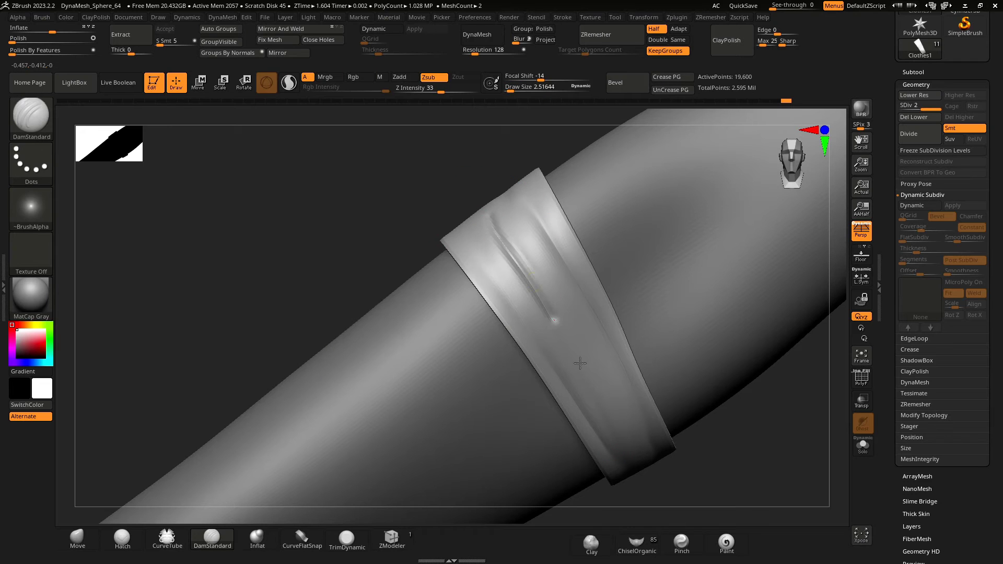
Step: Carve and smooth folds on the back of the elbow band, and carve one along the narrower band with DamStandard
{"action": "left_click_drag", "start_coordinate": [250, 220], "coordinate": [428, 229]}
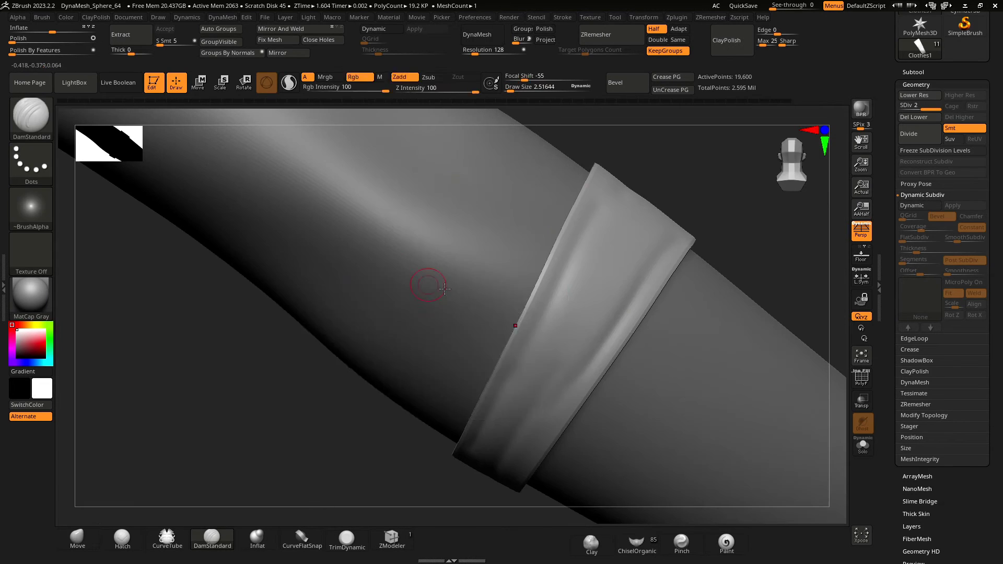
{"action": "key", "text": "space"}
{"action": "left_click_drag", "start_coordinate": [448, 287], "coordinate": [460, 288]}
{"action": "left_click_drag", "start_coordinate": [209, 428], "coordinate": [314, 470]}
{"action": "left_click_drag", "start_coordinate": [559, 296], "coordinate": [418, 447]}
{"action": "key", "text": "space"}
{"action": "left_click_drag", "start_coordinate": [433, 321], "coordinate": [429, 321]}
{"action": "mouse_move", "coordinate": [550, 294]}
{"action": "left_mouse_down"}
{"action": "mouse_move", "coordinate": [435, 406]}
{"action": "mouse_move", "coordinate": [410, 444]}
{"action": "left_mouse_up"}
{"action": "left_click_drag", "start_coordinate": [408, 450], "coordinate": [424, 423], "text": "shift"}
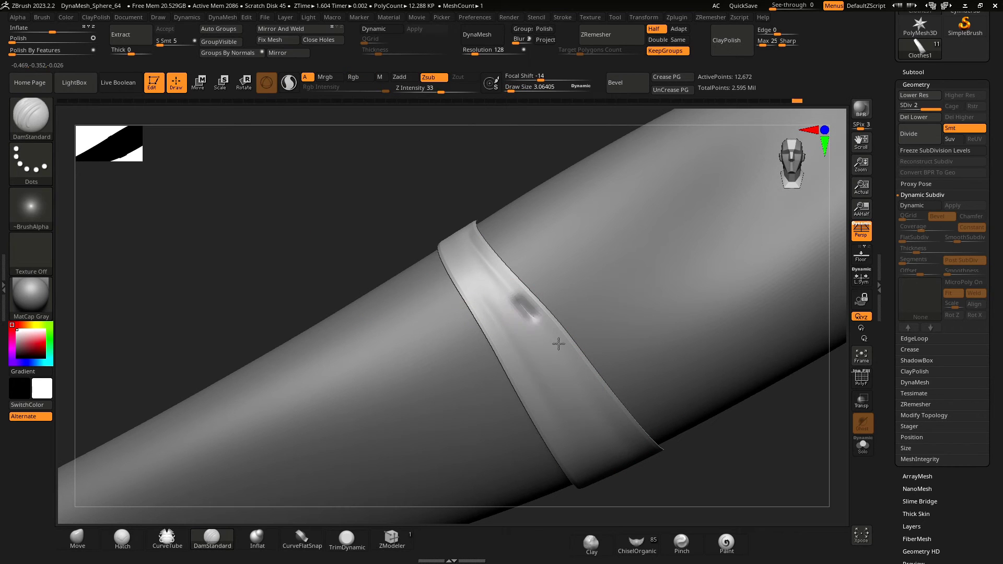
{"action": "key", "text": "space"}
{"action": "left_click_drag", "start_coordinate": [522, 313], "coordinate": [653, 448]}
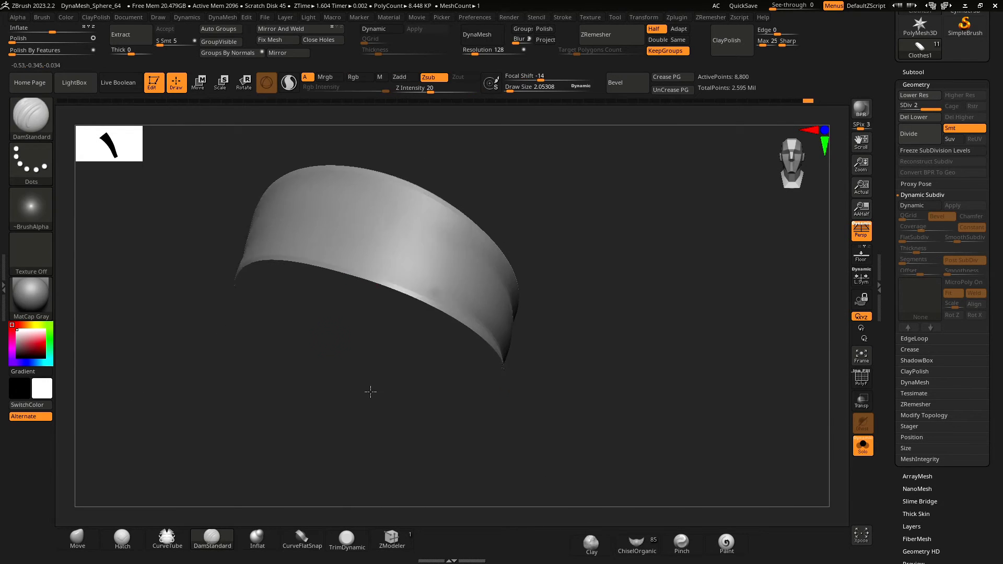
Step: Carve lengthwise folds around the isolated curved band with DamStandard at Z Intensity 20 and smooth them
{"action": "mouse_move", "coordinate": [370, 392]}
{"action": "left_mouse_down"}
{"action": "mouse_move", "coordinate": [437, 376]}
{"action": "mouse_move", "coordinate": [345, 327]}
{"action": "left_mouse_up"}
{"action": "mouse_move", "coordinate": [141, 214]}
{"action": "left_mouse_down"}
{"action": "mouse_move", "coordinate": [125, 261]}
{"action": "mouse_move", "coordinate": [313, 270]}
{"action": "left_mouse_up"}
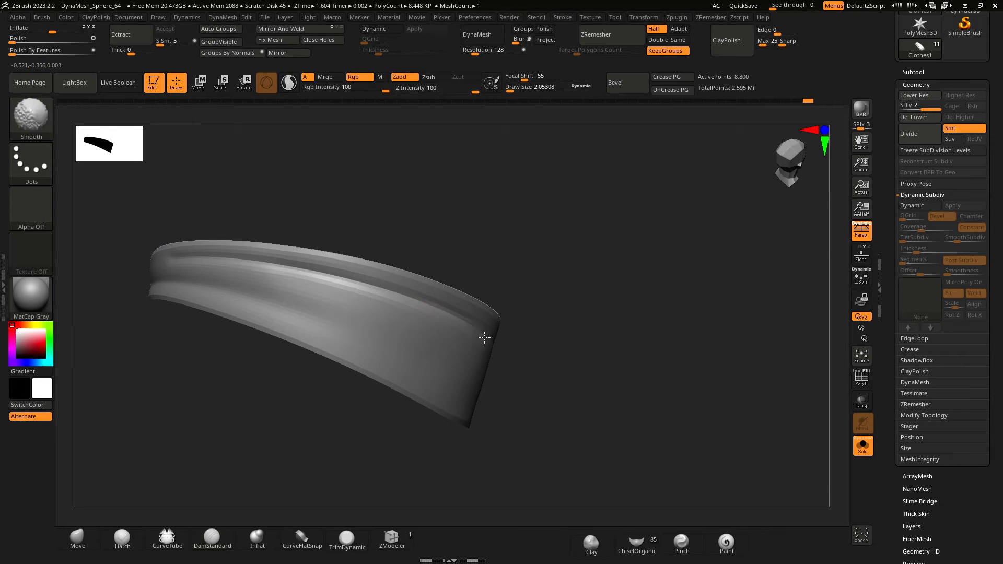
{"action": "left_click_drag", "start_coordinate": [543, 366], "coordinate": [590, 386]}
{"action": "left_click_drag", "start_coordinate": [397, 295], "coordinate": [470, 327], "text": "shift"}
{"action": "left_click_drag", "start_coordinate": [293, 433], "coordinate": [272, 387]}
{"action": "left_click_drag", "start_coordinate": [226, 335], "coordinate": [470, 374]}
{"action": "left_click_drag", "start_coordinate": [444, 418], "coordinate": [470, 444]}
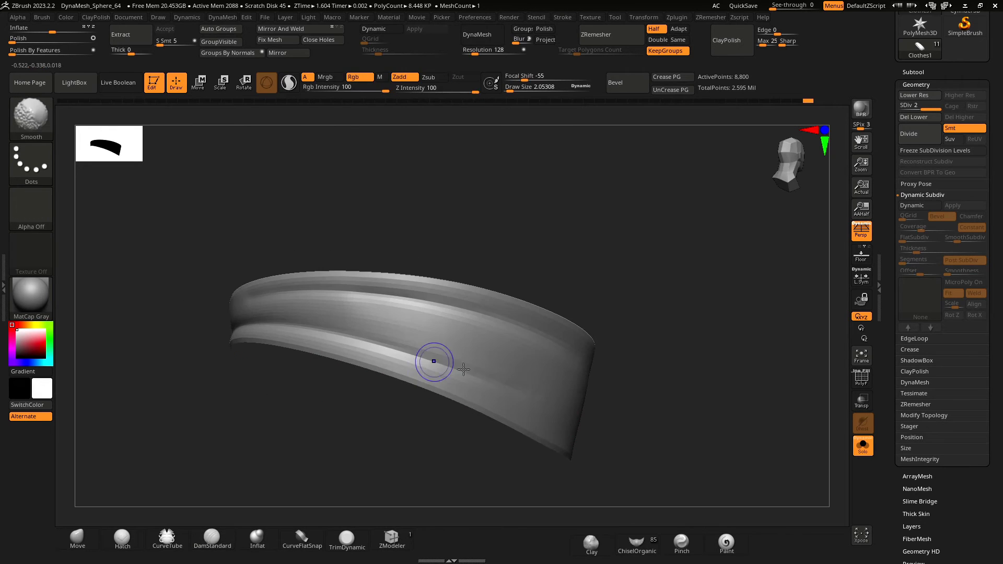
{"action": "left_click_drag", "start_coordinate": [463, 370], "coordinate": [253, 340]}
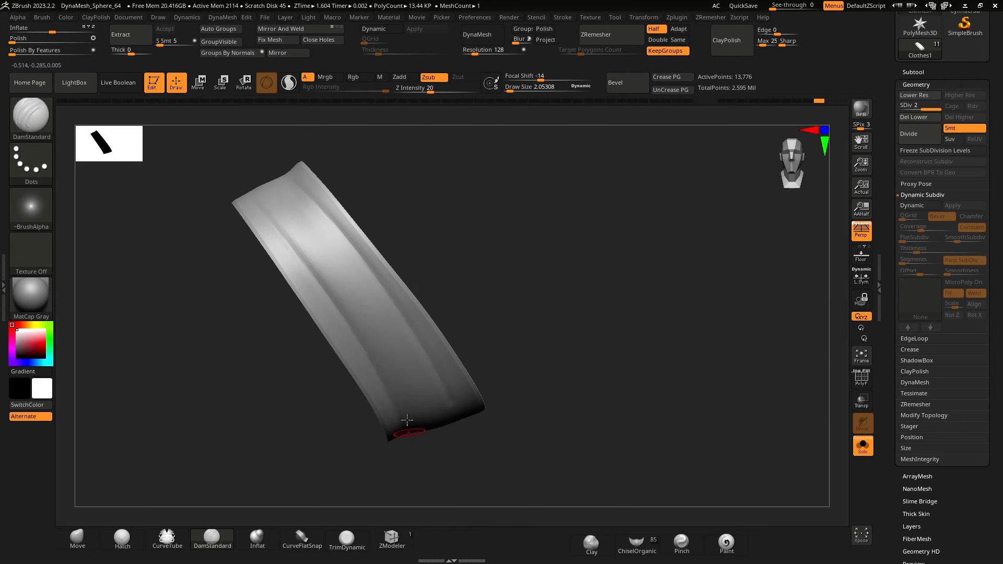
Step: Carve folds along the front and lower edge of the next isolated band and smooth their ends
{"action": "right_click_drag", "start_coordinate": [273, 221], "coordinate": [400, 356]}
{"action": "key", "text": "shift"}
{"action": "mouse_move", "coordinate": [292, 361]}
{"action": "left_mouse_down"}
{"action": "mouse_move", "coordinate": [251, 345]}
{"action": "mouse_move", "coordinate": [292, 418]}
{"action": "left_mouse_up"}
{"action": "left_click_drag", "start_coordinate": [296, 293], "coordinate": [277, 233], "text": "shift"}
{"action": "left_click_drag", "start_coordinate": [240, 334], "coordinate": [303, 282]}
{"action": "left_click_drag", "start_coordinate": [273, 186], "coordinate": [262, 199], "text": "shift"}
{"action": "mouse_move", "coordinate": [251, 335]}
{"action": "left_mouse_down"}
{"action": "mouse_move", "coordinate": [213, 271]}
{"action": "mouse_move", "coordinate": [361, 327]}
{"action": "left_mouse_up"}
{"action": "key", "text": "shift"}
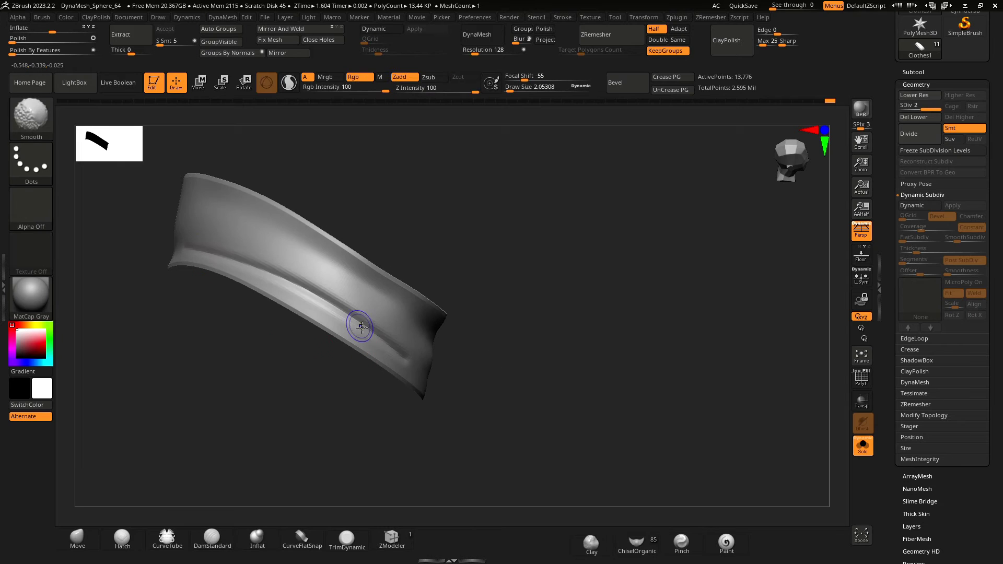
Step: Work folds along the upper edge and middle of the same band from below and smooth them
{"action": "left_click_drag", "start_coordinate": [226, 327], "coordinate": [245, 293]}
{"action": "mouse_move", "coordinate": [157, 246]}
{"action": "left_mouse_down", "text": "shift"}
{"action": "mouse_move", "coordinate": [246, 235]}
{"action": "mouse_move", "coordinate": [408, 284]}
{"action": "left_mouse_up", "text": "shift"}
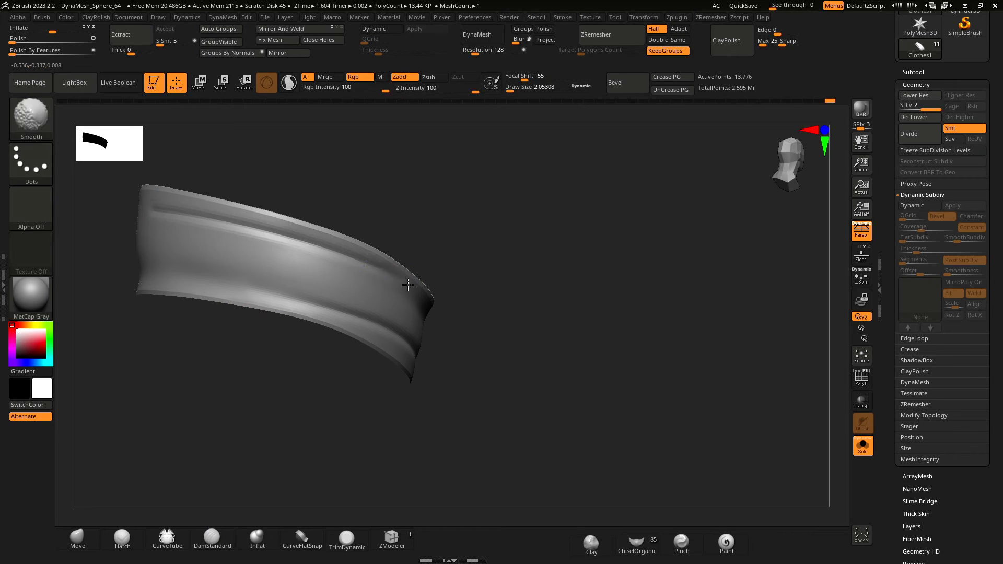
{"action": "left_click_drag", "start_coordinate": [220, 403], "coordinate": [293, 388]}
{"action": "left_click_drag", "start_coordinate": [282, 300], "coordinate": [402, 335]}
{"action": "key", "text": "ctrl"}
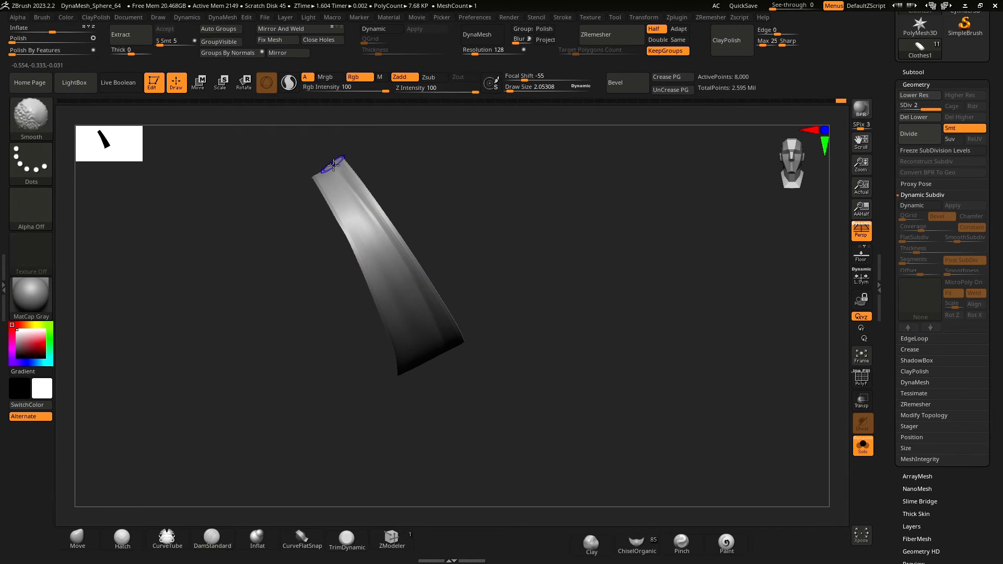
Step: Carve long folds along the isolated narrow band and soften them with smoothing strokes
{"action": "left_click_drag", "start_coordinate": [389, 183], "coordinate": [442, 246]}
{"action": "left_click_drag", "start_coordinate": [316, 335], "coordinate": [313, 266]}
{"action": "key", "text": "ctrl"}
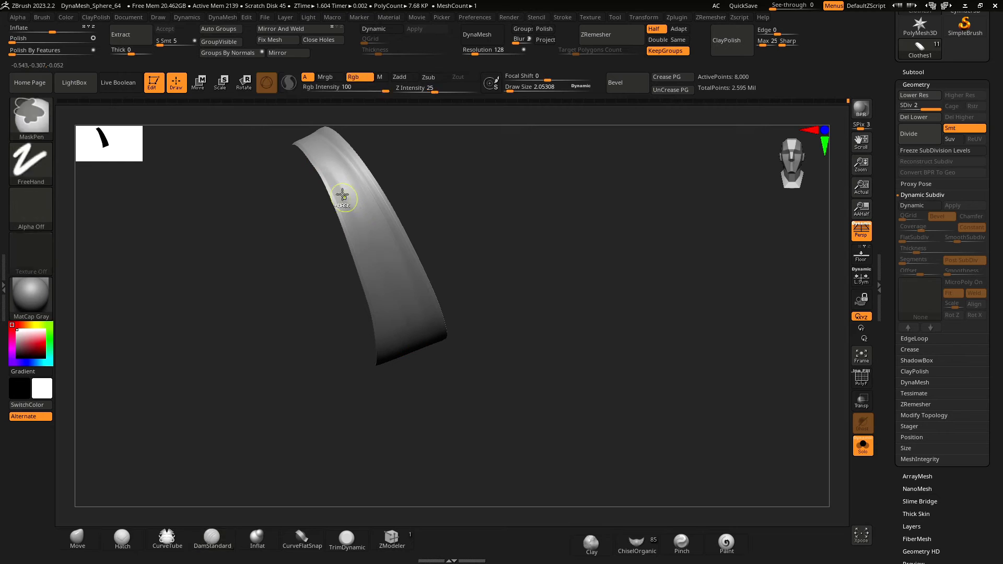
{"action": "key", "text": "shift"}
{"action": "left_click_drag", "start_coordinate": [353, 295], "coordinate": [392, 325], "text": "shift"}
{"action": "mouse_move", "coordinate": [299, 347]}
{"action": "left_mouse_down"}
{"action": "mouse_move", "coordinate": [320, 353]}
{"action": "mouse_move", "coordinate": [312, 276]}
{"action": "left_mouse_up"}
{"action": "left_click_drag", "start_coordinate": [290, 365], "coordinate": [319, 382]}
Step: Carve folds running toward the pointed end of the isolated tapered band and smooth them on both sides
{"action": "left_click", "coordinate": [486, 240], "text": "alt"}
{"action": "left_click_drag", "start_coordinate": [453, 240], "coordinate": [524, 374]}
{"action": "left_click_drag", "start_coordinate": [365, 335], "coordinate": [397, 326]}
{"action": "left_click_drag", "start_coordinate": [434, 265], "coordinate": [484, 360]}
{"action": "left_click_drag", "start_coordinate": [444, 287], "coordinate": [474, 351], "text": "shift"}
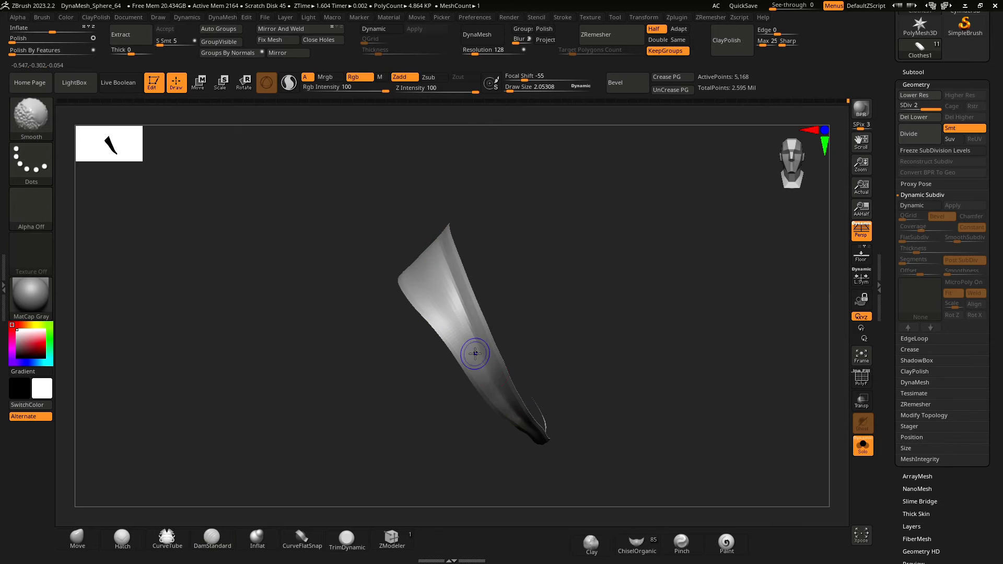
{"action": "mouse_move", "coordinate": [361, 339]}
{"action": "left_mouse_down"}
{"action": "mouse_move", "coordinate": [334, 376]}
{"action": "mouse_move", "coordinate": [404, 307]}
{"action": "mouse_move", "coordinate": [415, 359]}
{"action": "mouse_move", "coordinate": [475, 293]}
{"action": "mouse_move", "coordinate": [467, 283]}
{"action": "mouse_move", "coordinate": [467, 447]}
{"action": "left_mouse_up"}
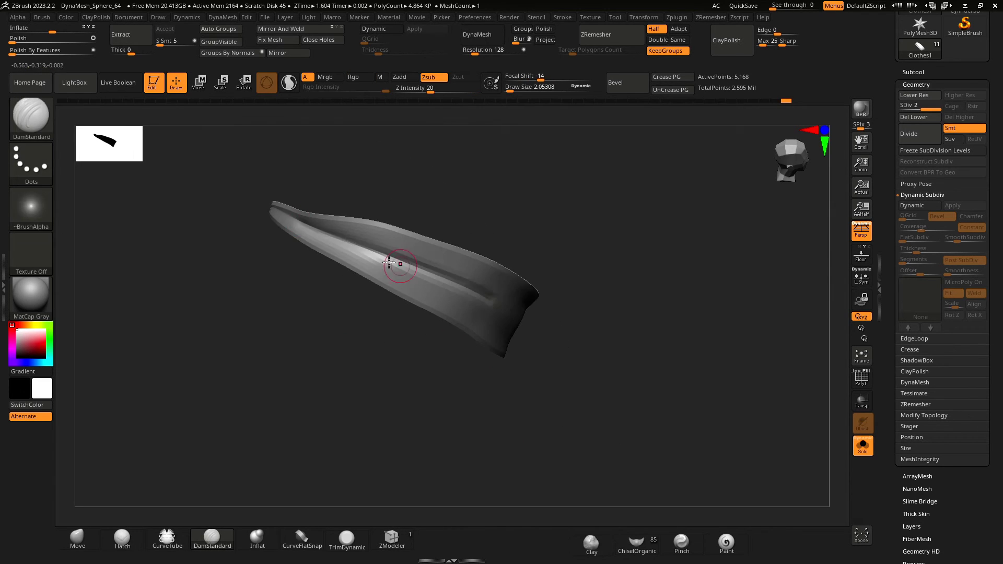
{"action": "left_click_drag", "start_coordinate": [324, 236], "coordinate": [491, 323]}
{"action": "left_click_drag", "start_coordinate": [472, 280], "coordinate": [280, 212]}
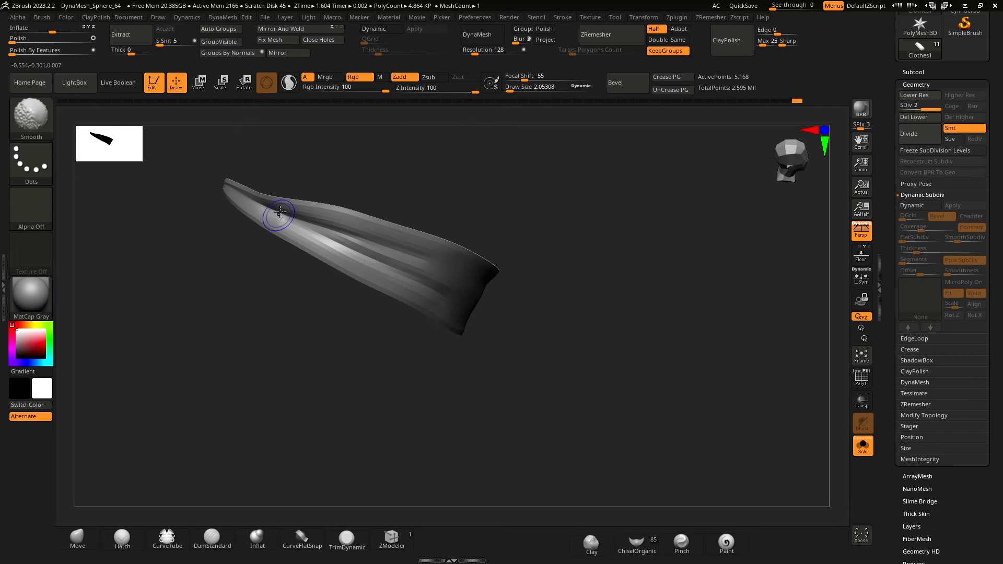
{"action": "left_click_drag", "start_coordinate": [461, 303], "coordinate": [525, 253]}
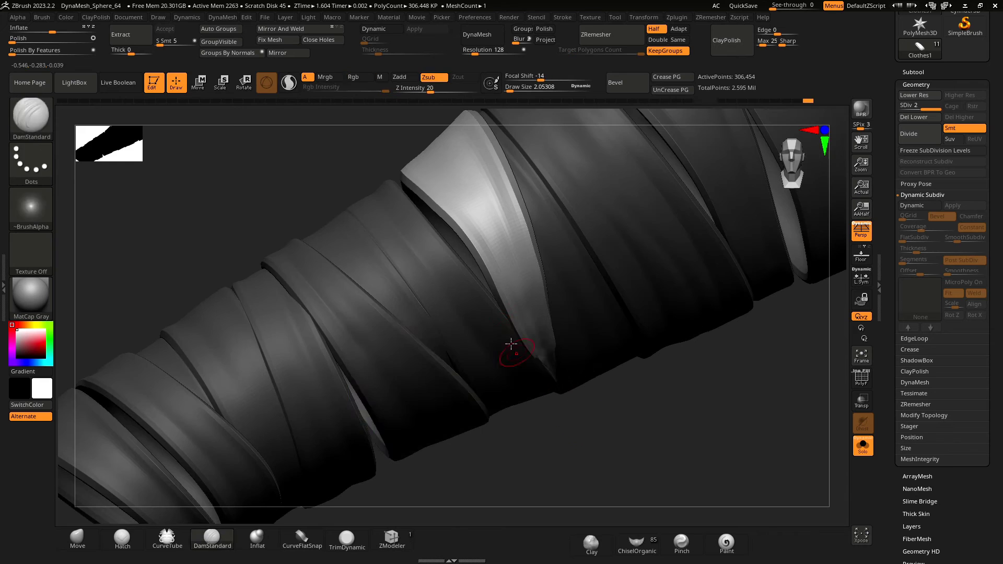
Step: With the other wraps masked, reshape the tapered band's pointed end using the Move brush at draw size about 9.3
{"action": "key", "text": "space"}
{"action": "left_click_drag", "start_coordinate": [501, 330], "coordinate": [497, 329]}
{"action": "mouse_move", "coordinate": [554, 433]}
{"action": "left_mouse_down"}
{"action": "mouse_move", "coordinate": [486, 454]}
{"action": "mouse_move", "coordinate": [553, 434]}
{"action": "left_mouse_up"}
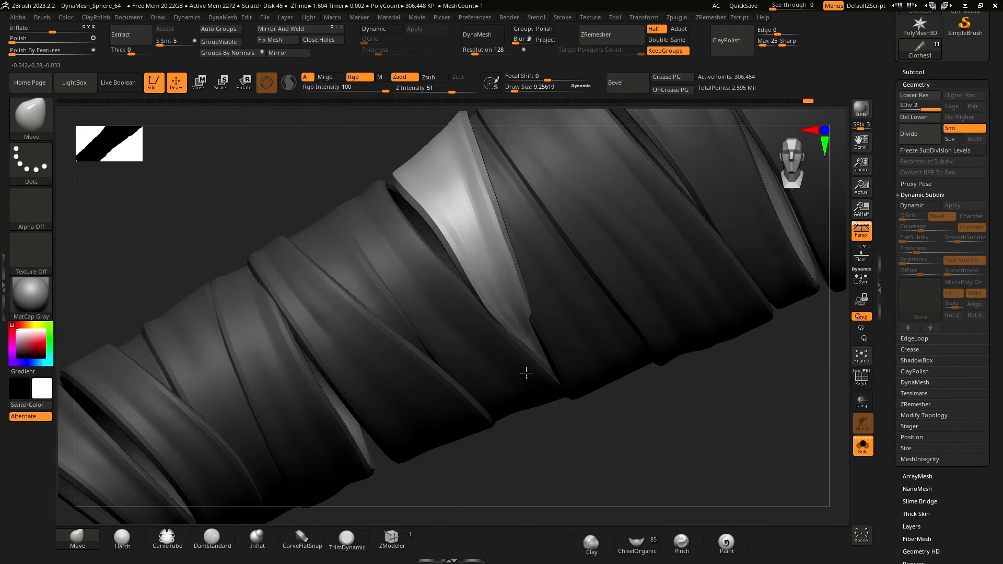
{"action": "mouse_move", "coordinate": [526, 374]}
{"action": "left_mouse_down"}
{"action": "mouse_move", "coordinate": [513, 309]}
{"action": "mouse_move", "coordinate": [526, 318]}
{"action": "left_mouse_up"}
{"action": "key", "text": "space"}
{"action": "mouse_move", "coordinate": [580, 394]}
{"action": "left_mouse_down"}
{"action": "mouse_move", "coordinate": [548, 350]}
{"action": "mouse_move", "coordinate": [524, 337]}
{"action": "left_mouse_up"}
{"action": "key", "text": "space"}
{"action": "left_click", "coordinate": [528, 338]}
{"action": "key", "text": "space"}
{"action": "left_click_drag", "start_coordinate": [542, 392], "coordinate": [590, 399]}
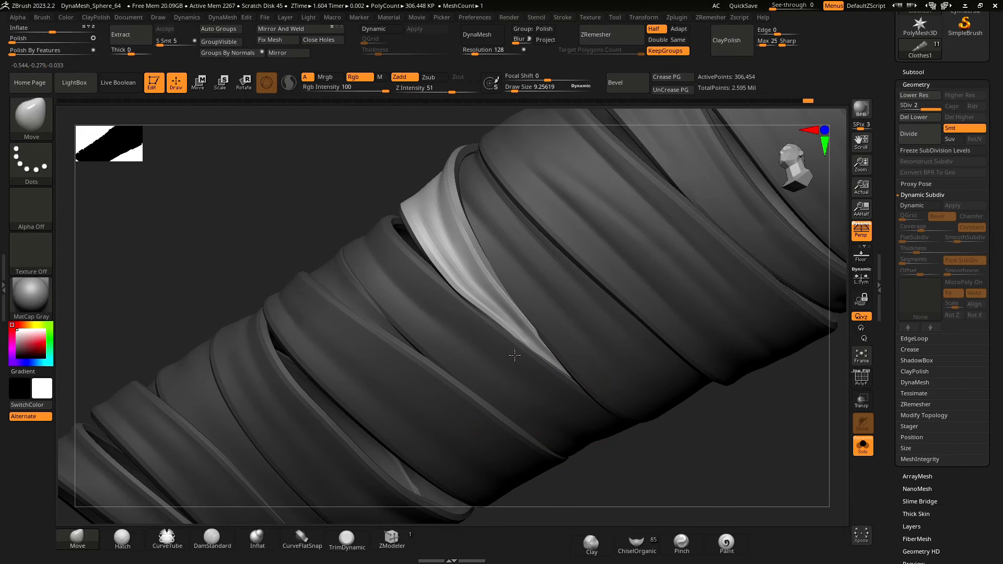
Step: Refine the tapered band's tip against the neighbouring wraps with the Move brush at draw size about 7, and clear the mask
{"action": "key", "text": "space"}
{"action": "left_click_drag", "start_coordinate": [552, 352], "coordinate": [563, 352]}
{"action": "left_click_drag", "start_coordinate": [590, 460], "coordinate": [549, 418]}
{"action": "key", "text": "space"}
{"action": "left_click_drag", "start_coordinate": [503, 330], "coordinate": [501, 330]}
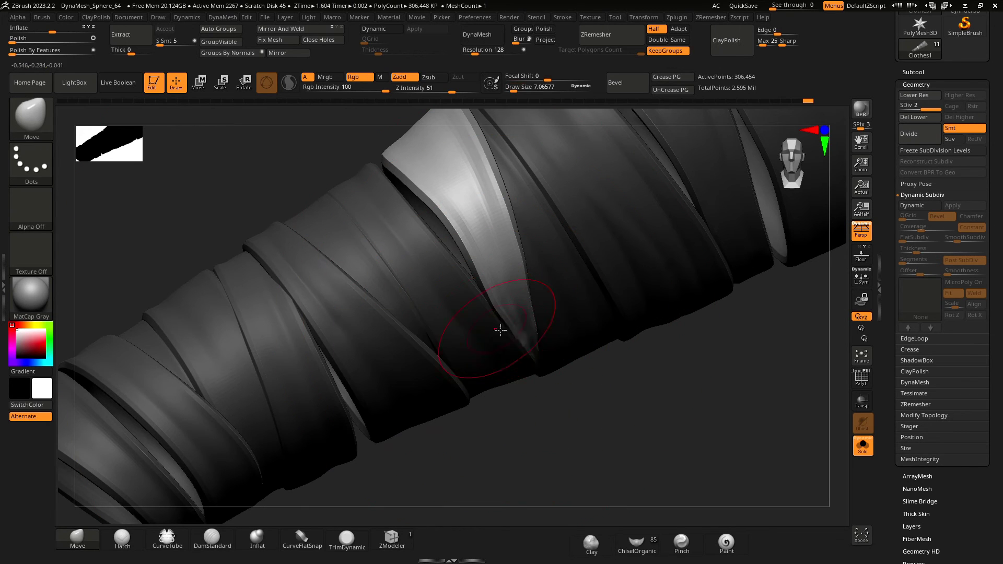
{"action": "key", "text": "]"}
{"action": "right_click_drag", "start_coordinate": [555, 398], "coordinate": [548, 360], "text": "ctrl"}
{"action": "mouse_move", "coordinate": [679, 376]}
{"action": "left_mouse_down"}
{"action": "mouse_move", "coordinate": [541, 376]}
{"action": "mouse_move", "coordinate": [752, 381]}
{"action": "mouse_move", "coordinate": [419, 378]}
{"action": "mouse_move", "coordinate": [792, 421]}
{"action": "mouse_move", "coordinate": [731, 402]}
{"action": "left_mouse_up"}
{"action": "key", "text": "shift+f"}
{"action": "key", "text": "shift+f"}
{"action": "mouse_move", "coordinate": [627, 334]}
{"action": "right_mouse_down", "text": "ctrl"}
{"action": "mouse_move", "coordinate": [589, 392]}
{"action": "mouse_move", "coordinate": [554, 366]}
{"action": "right_mouse_up", "text": "ctrl"}
Step: Switch to DamStandard at draw size about 1.4 and carve a fold into a wrap near the wrist
{"action": "key", "text": "space"}
{"action": "left_click_drag", "start_coordinate": [392, 257], "coordinate": [385, 257]}
{"action": "right_click_drag", "start_coordinate": [387, 257], "coordinate": [393, 281]}
{"action": "key", "text": "space"}
{"action": "key", "text": "b"}
{"action": "key", "text": "d"}
{"action": "key", "text": "s"}
{"action": "left_click_drag", "start_coordinate": [439, 185], "coordinate": [482, 273]}
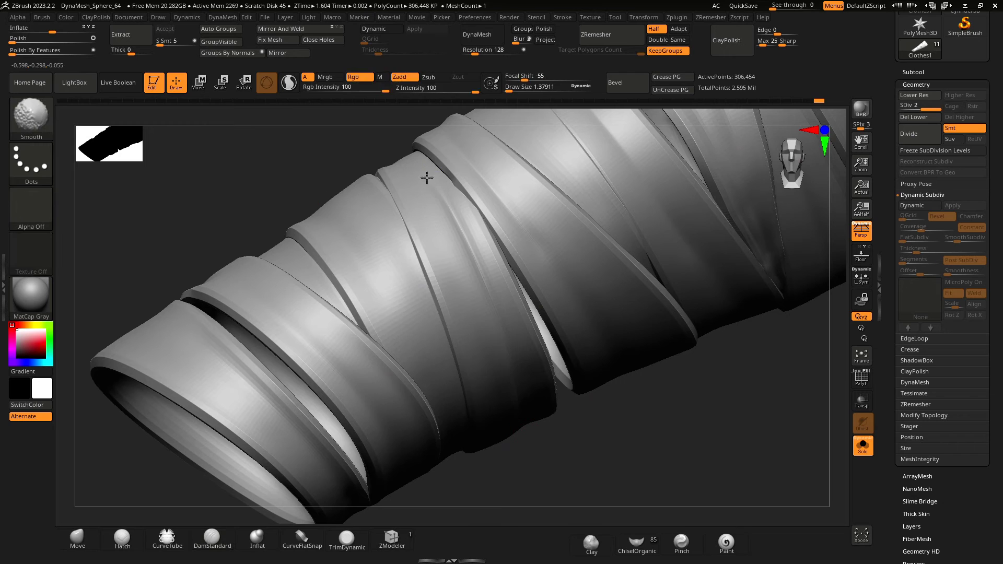
Step: Carve several more folds around the underside of the wraps near the wrist and smooth them
{"action": "right_click_drag", "start_coordinate": [427, 178], "coordinate": [502, 369]}
{"action": "mouse_move", "coordinate": [277, 157]}
{"action": "left_mouse_down"}
{"action": "mouse_move", "coordinate": [237, 160]}
{"action": "mouse_move", "coordinate": [155, 347]}
{"action": "mouse_move", "coordinate": [183, 334]}
{"action": "left_mouse_up"}
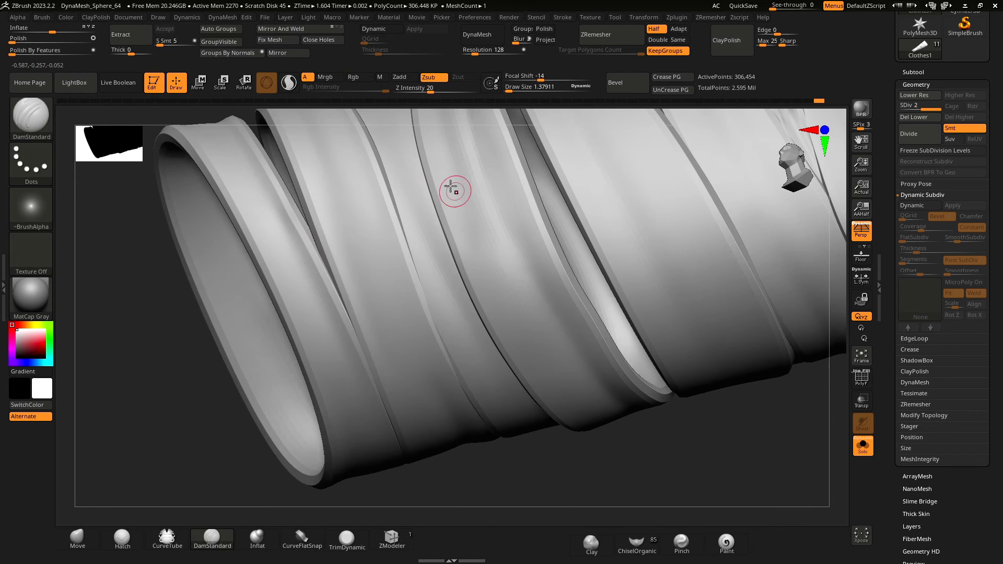
{"action": "right_click_drag", "start_coordinate": [451, 187], "coordinate": [562, 364]}
{"action": "right_click_drag", "start_coordinate": [574, 408], "coordinate": [515, 281]}
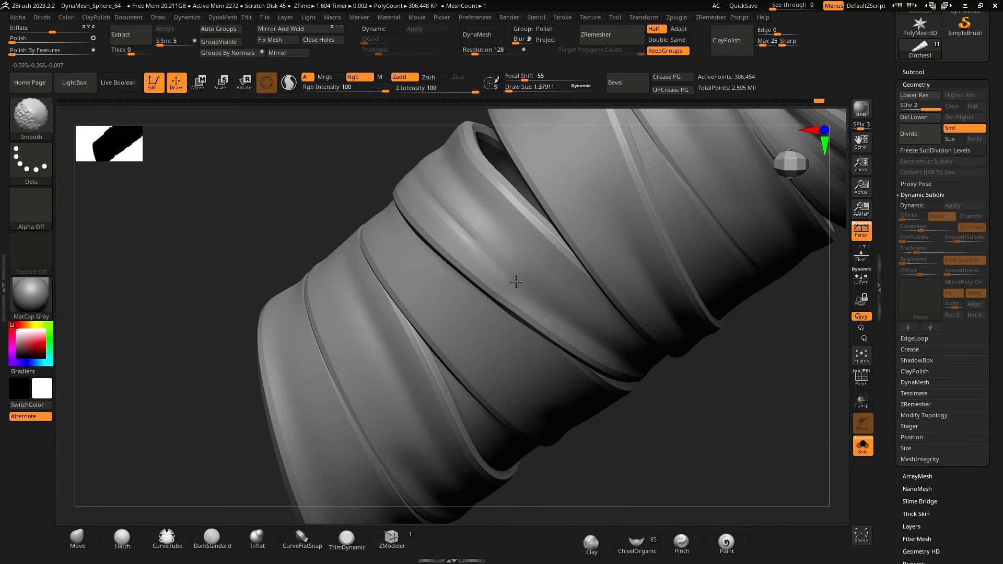
{"action": "right_click_drag", "start_coordinate": [658, 396], "coordinate": [509, 221]}
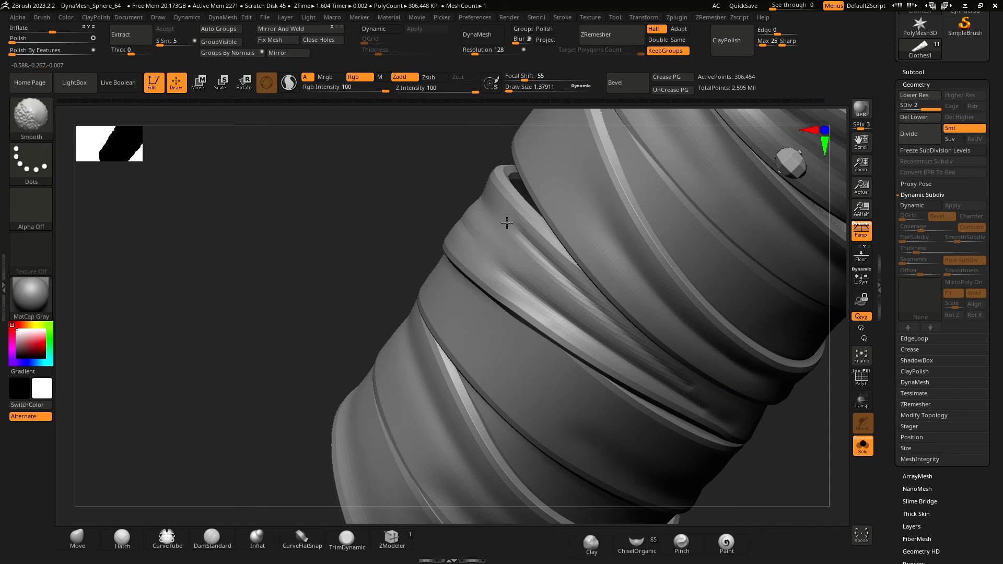
{"action": "mouse_move", "coordinate": [725, 418]}
{"action": "right_mouse_down"}
{"action": "mouse_move", "coordinate": [397, 313]}
{"action": "mouse_move", "coordinate": [355, 329]}
{"action": "mouse_move", "coordinate": [360, 347]}
{"action": "mouse_move", "coordinate": [339, 344]}
{"action": "mouse_move", "coordinate": [360, 384]}
{"action": "right_mouse_up"}
Step: Isolate a lower forearm band, carve lengthwise folds around it with DamStandard, and smooth them
{"action": "left_click", "coordinate": [454, 309], "text": "ctrl+shift"}
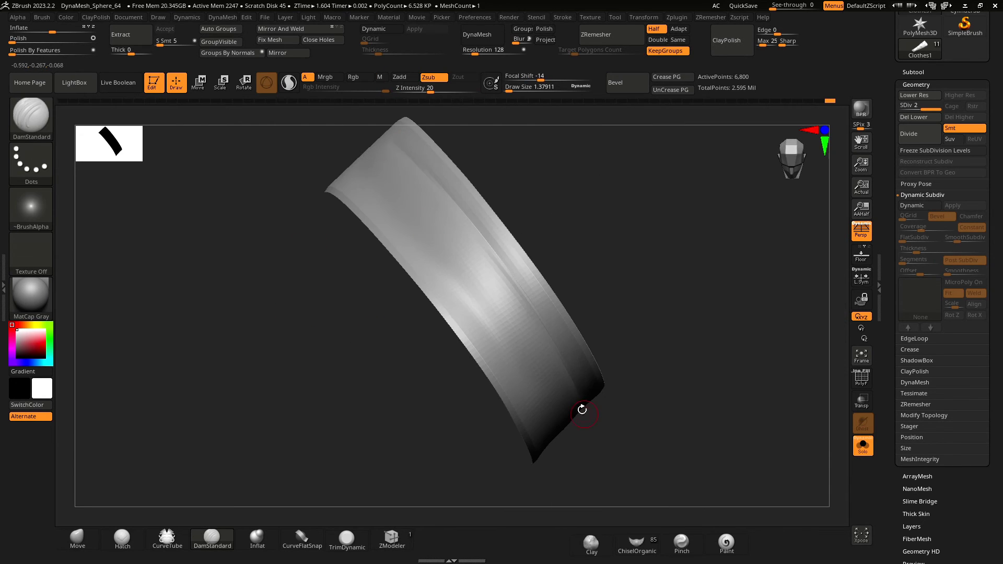
{"action": "right_click_drag", "start_coordinate": [431, 247], "coordinate": [410, 464]}
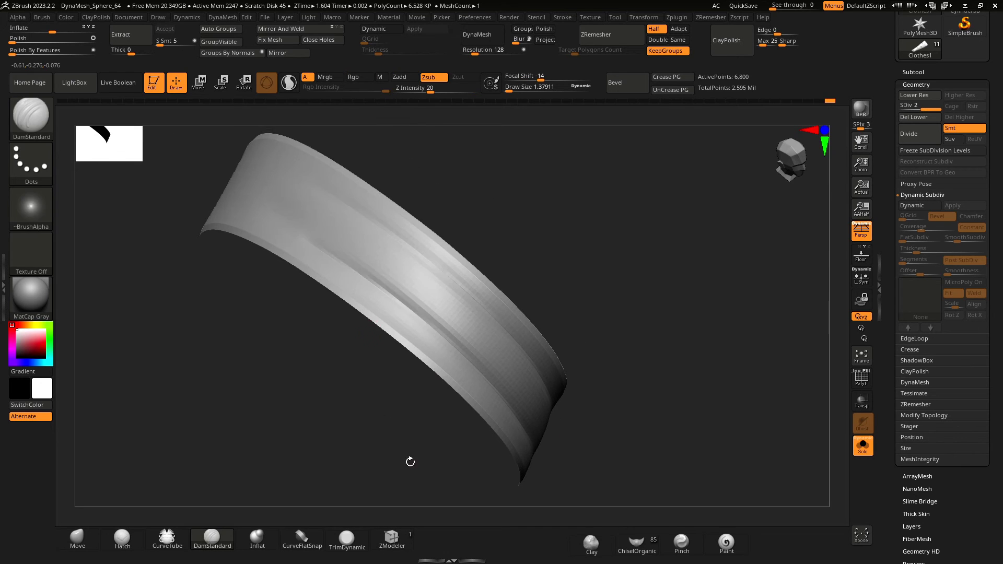
{"action": "right_click_drag", "start_coordinate": [327, 251], "coordinate": [314, 276]}
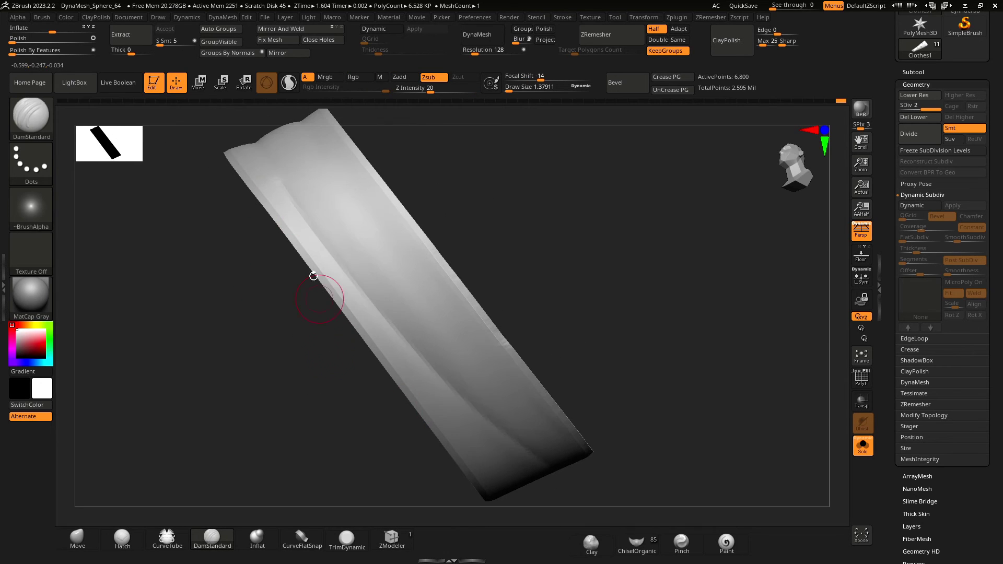
{"action": "right_click_drag", "start_coordinate": [357, 408], "coordinate": [307, 386]}
{"action": "mouse_move", "coordinate": [417, 312]}
{"action": "right_mouse_down"}
{"action": "mouse_move", "coordinate": [273, 385]}
{"action": "mouse_move", "coordinate": [392, 327]}
{"action": "right_mouse_up"}
{"action": "left_click_drag", "start_coordinate": [261, 220], "coordinate": [244, 207], "text": "shift"}
{"action": "mouse_move", "coordinate": [240, 380]}
{"action": "left_mouse_down"}
{"action": "mouse_move", "coordinate": [177, 368]}
{"action": "mouse_move", "coordinate": [175, 350]}
{"action": "left_mouse_up"}
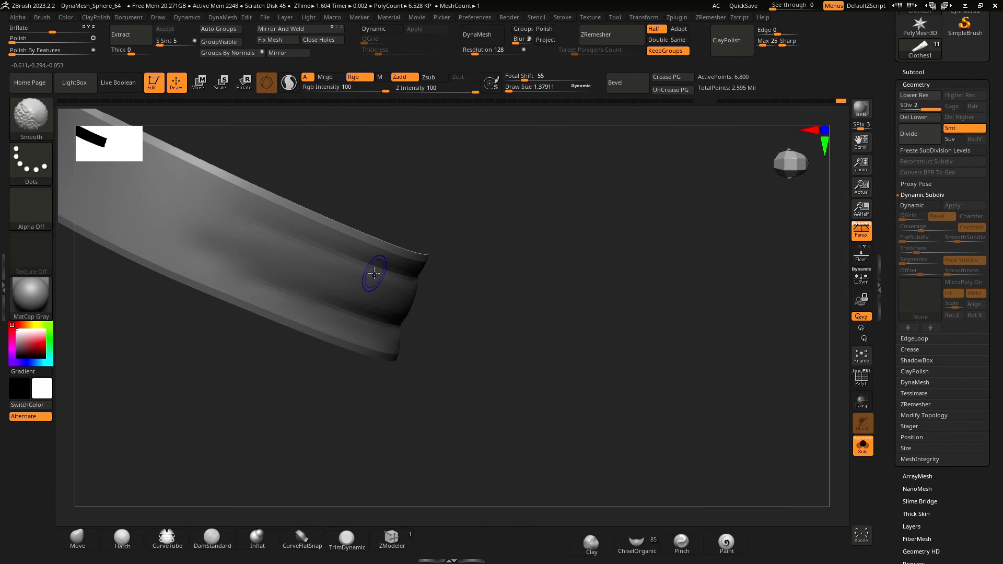
{"action": "mouse_move", "coordinate": [282, 389]}
{"action": "left_mouse_down"}
{"action": "mouse_move", "coordinate": [351, 402]}
{"action": "mouse_move", "coordinate": [313, 379]}
{"action": "left_mouse_up"}
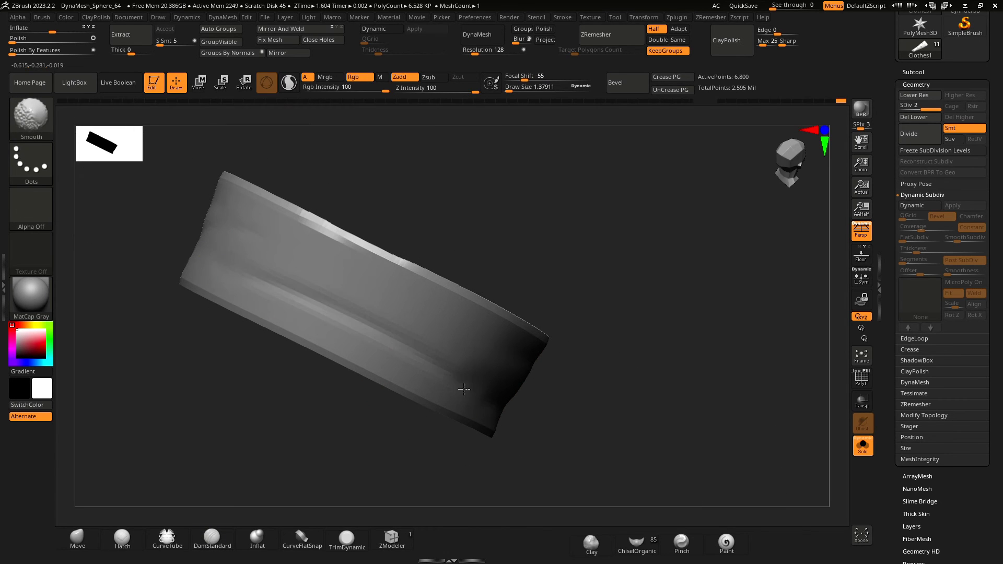
{"action": "left_click_drag", "start_coordinate": [464, 389], "coordinate": [468, 392], "text": "shift"}
Step: Show all wraps, isolate another band near the wrist, and carve and smooth diagonal folds across it
{"action": "left_click_drag", "start_coordinate": [201, 365], "coordinate": [163, 341], "text": "alt"}
{"action": "left_click", "coordinate": [314, 435], "text": "ctrl+shift"}
{"action": "mouse_move", "coordinate": [314, 435]}
{"action": "left_mouse_down", "text": "alt"}
{"action": "mouse_move", "coordinate": [267, 327]}
{"action": "mouse_move", "coordinate": [314, 355]}
{"action": "mouse_move", "coordinate": [372, 431]}
{"action": "left_mouse_up", "text": "alt"}
{"action": "left_click", "coordinate": [349, 256], "text": "ctrl+shift"}
{"action": "left_click_drag", "start_coordinate": [266, 203], "coordinate": [424, 362]}
{"action": "left_click_drag", "start_coordinate": [305, 248], "coordinate": [360, 301], "text": "shift"}
{"action": "left_click_drag", "start_coordinate": [235, 335], "coordinate": [251, 308]}
{"action": "left_click_drag", "start_coordinate": [320, 315], "coordinate": [360, 343], "text": "shift"}
Step: Bring back all wraps, isolate the band at the wrist end, and carve and smooth folds along its length
{"action": "left_click", "coordinate": [219, 376], "text": "ctrl+shift"}
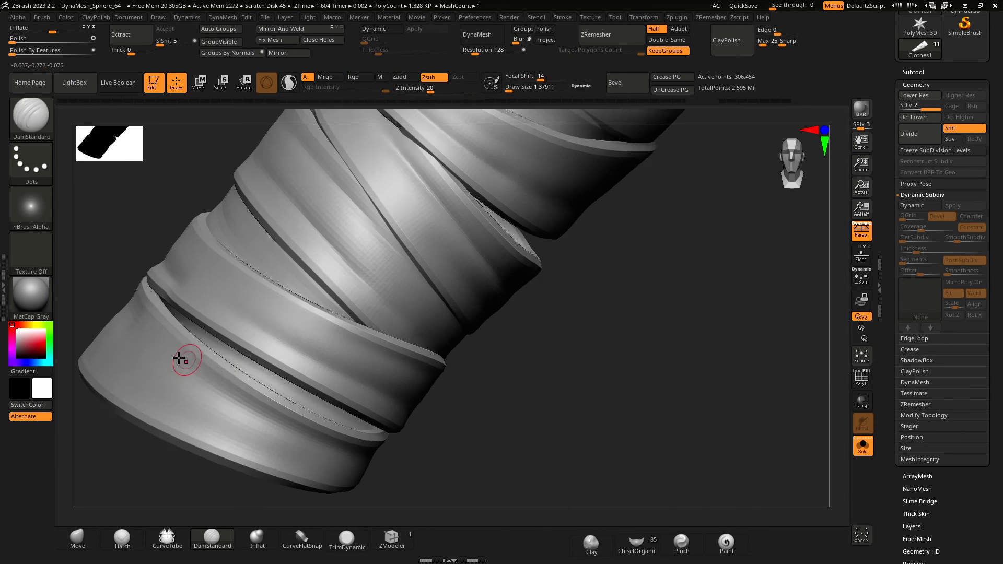
{"action": "left_click", "coordinate": [186, 360], "text": "ctrl+shift"}
{"action": "left_click_drag", "start_coordinate": [230, 387], "coordinate": [293, 360], "text": "alt"}
{"action": "left_click_drag", "start_coordinate": [327, 287], "coordinate": [460, 376]}
{"action": "left_click_drag", "start_coordinate": [264, 376], "coordinate": [266, 354]}
{"action": "left_click_drag", "start_coordinate": [428, 385], "coordinate": [486, 410], "text": "shift"}
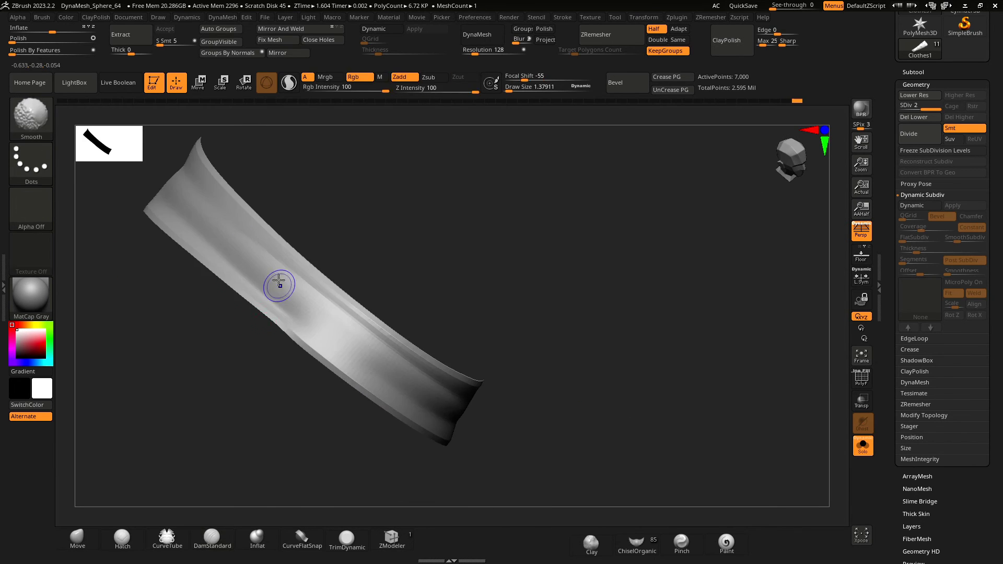
Step: Smooth the wrist-end band and carve one more fold along its length with DamStandard
{"action": "left_click_drag", "start_coordinate": [280, 284], "coordinate": [278, 261], "text": "shift"}
{"action": "mouse_move", "coordinate": [229, 334]}
{"action": "left_mouse_down"}
{"action": "mouse_move", "coordinate": [343, 397]}
{"action": "mouse_move", "coordinate": [351, 384]}
{"action": "left_mouse_up"}
{"action": "left_click_drag", "start_coordinate": [334, 318], "coordinate": [593, 396]}
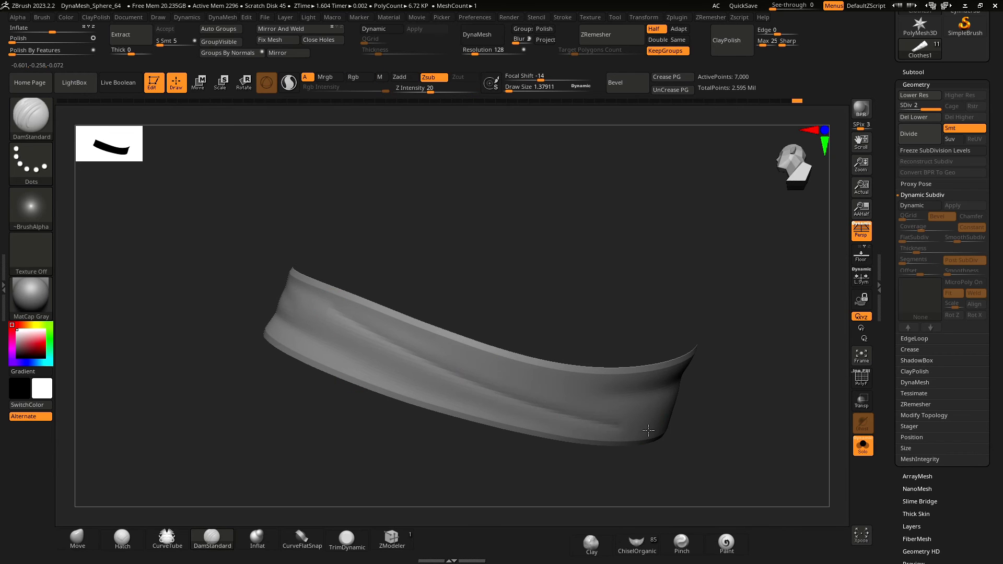
Step: Show all wraps, isolate another narrow forearm band, and carve and smooth lengthwise folds across its front
{"action": "left_click", "coordinate": [209, 337], "text": "ctrl+shift"}
{"action": "left_click_drag", "start_coordinate": [210, 336], "coordinate": [262, 382]}
{"action": "left_click", "coordinate": [340, 314], "text": "ctrl+shift"}
{"action": "left_click_drag", "start_coordinate": [345, 355], "coordinate": [329, 257], "text": "alt"}
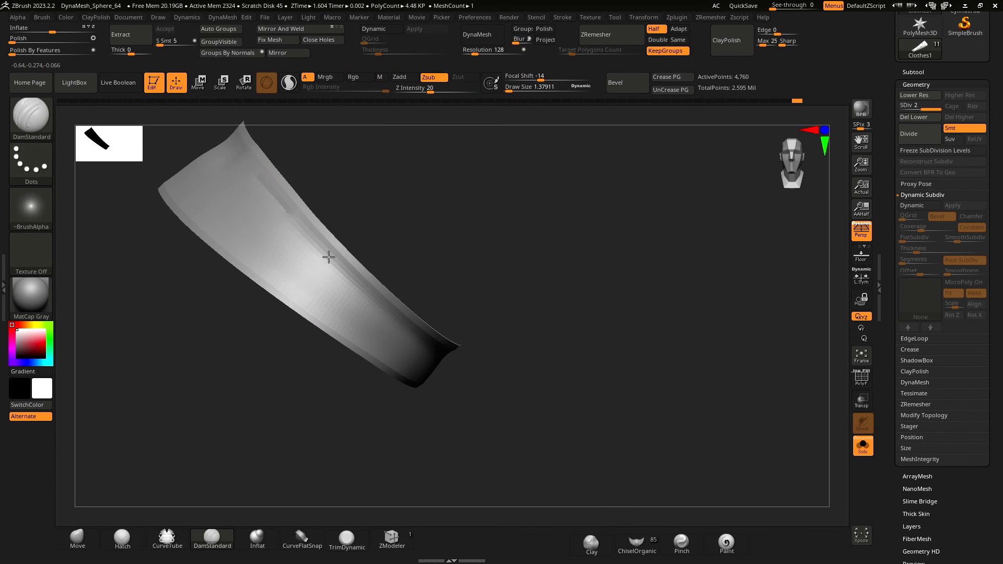
{"action": "left_click_drag", "start_coordinate": [250, 334], "coordinate": [272, 319]}
{"action": "left_click_drag", "start_coordinate": [438, 359], "coordinate": [465, 374], "text": "shift"}
{"action": "left_click_drag", "start_coordinate": [527, 413], "coordinate": [559, 437]}
{"action": "left_click_drag", "start_coordinate": [300, 246], "coordinate": [372, 315], "text": "shift"}
Step: Carve and smooth additional folds around the sides and underside of the isolated narrow band
{"action": "left_click_drag", "start_coordinate": [251, 339], "coordinate": [235, 319]}
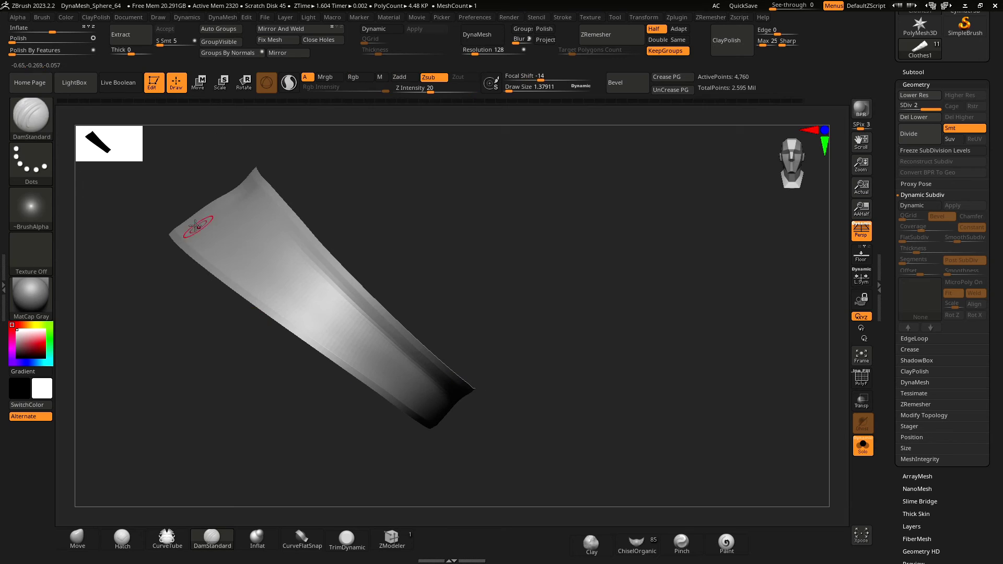
{"action": "left_click_drag", "start_coordinate": [168, 311], "coordinate": [209, 345]}
{"action": "left_click_drag", "start_coordinate": [428, 327], "coordinate": [466, 347], "text": "shift"}
{"action": "left_click_drag", "start_coordinate": [251, 366], "coordinate": [198, 334]}
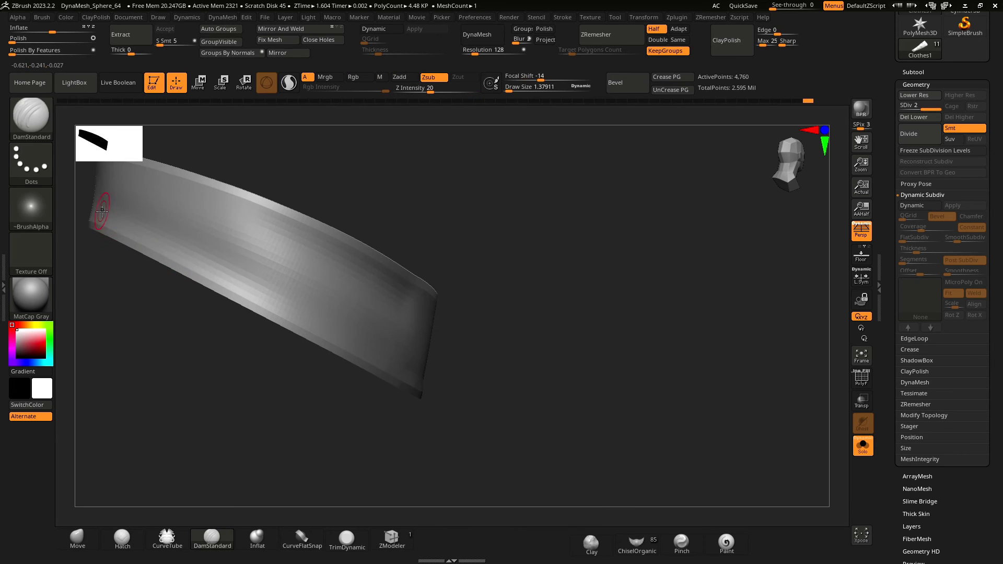
{"action": "left_click_drag", "start_coordinate": [100, 206], "coordinate": [339, 325]}
{"action": "left_click_drag", "start_coordinate": [121, 335], "coordinate": [170, 384], "text": "alt"}
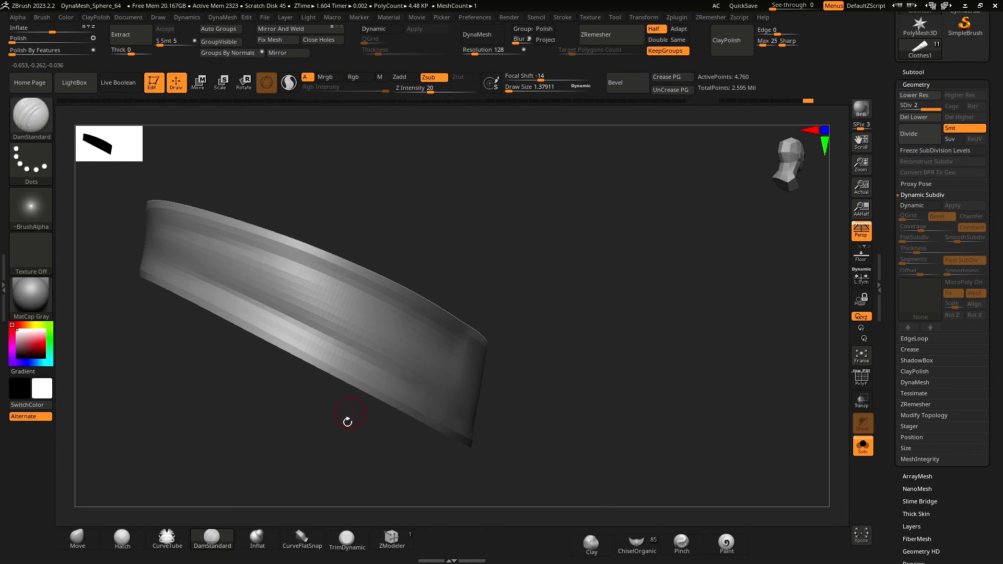
{"action": "left_click_drag", "start_coordinate": [347, 422], "coordinate": [252, 384]}
Step: Show all wraps, isolate a wider band farther up the forearm, and carve and smooth folds along it at draw size 2.51644
{"action": "left_click", "coordinate": [253, 383], "text": "ctrl+shift"}
{"action": "left_click_drag", "start_coordinate": [430, 421], "coordinate": [470, 454], "text": "alt"}
{"action": "left_click", "coordinate": [526, 262], "text": "ctrl+shift"}
{"action": "key", "text": "space"}
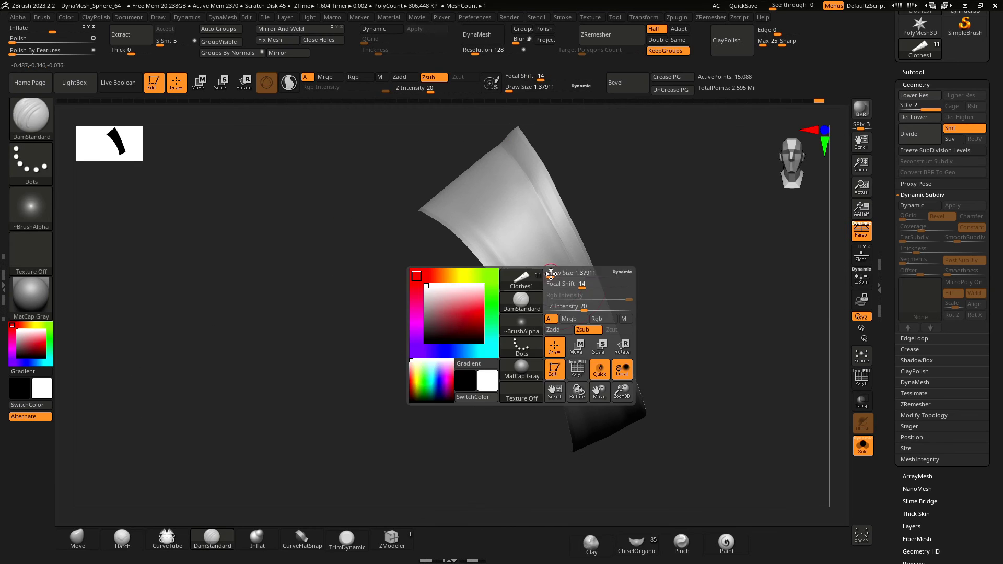
{"action": "left_click_drag", "start_coordinate": [550, 273], "coordinate": [554, 273]}
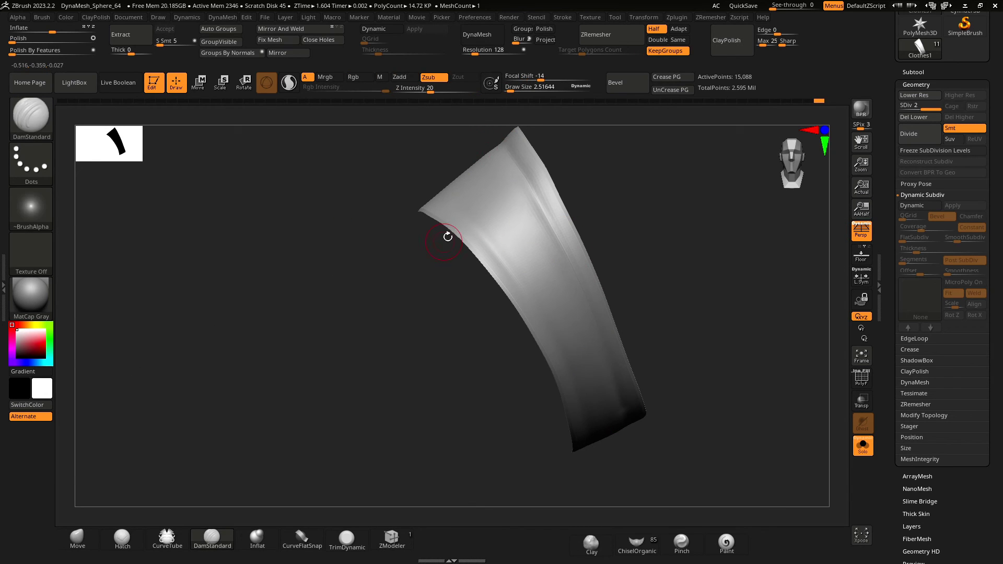
{"action": "mouse_move", "coordinate": [374, 293]}
{"action": "left_mouse_down"}
{"action": "mouse_move", "coordinate": [425, 333]}
{"action": "mouse_move", "coordinate": [447, 407]}
{"action": "left_mouse_up"}
{"action": "mouse_move", "coordinate": [446, 407]}
{"action": "left_mouse_down"}
{"action": "mouse_move", "coordinate": [405, 347]}
{"action": "mouse_move", "coordinate": [472, 369]}
{"action": "mouse_move", "coordinate": [355, 298]}
{"action": "left_mouse_up"}
{"action": "mouse_move", "coordinate": [487, 314]}
{"action": "left_mouse_down", "text": "shift"}
{"action": "mouse_move", "coordinate": [393, 223]}
{"action": "mouse_move", "coordinate": [347, 247]}
{"action": "left_mouse_up", "text": "shift"}
Step: Extend the wide band's folds around its lower and far sides and smooth them
{"action": "left_click_drag", "start_coordinate": [360, 361], "coordinate": [415, 408], "text": "alt"}
{"action": "left_click_drag", "start_coordinate": [389, 308], "coordinate": [537, 462]}
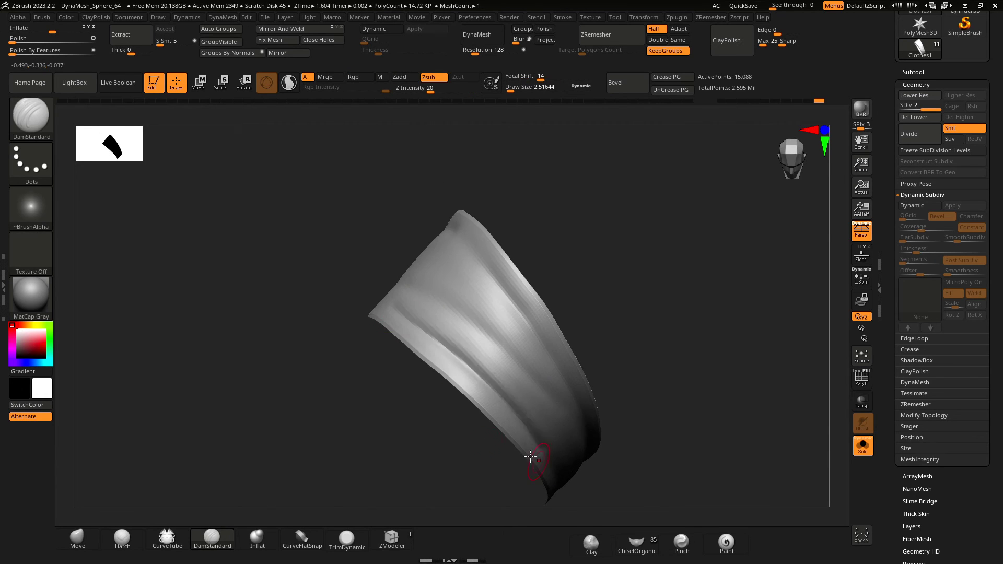
{"action": "mouse_move", "coordinate": [455, 459]}
{"action": "left_mouse_down"}
{"action": "mouse_move", "coordinate": [392, 324]}
{"action": "mouse_move", "coordinate": [344, 405]}
{"action": "mouse_move", "coordinate": [491, 403]}
{"action": "left_mouse_up"}
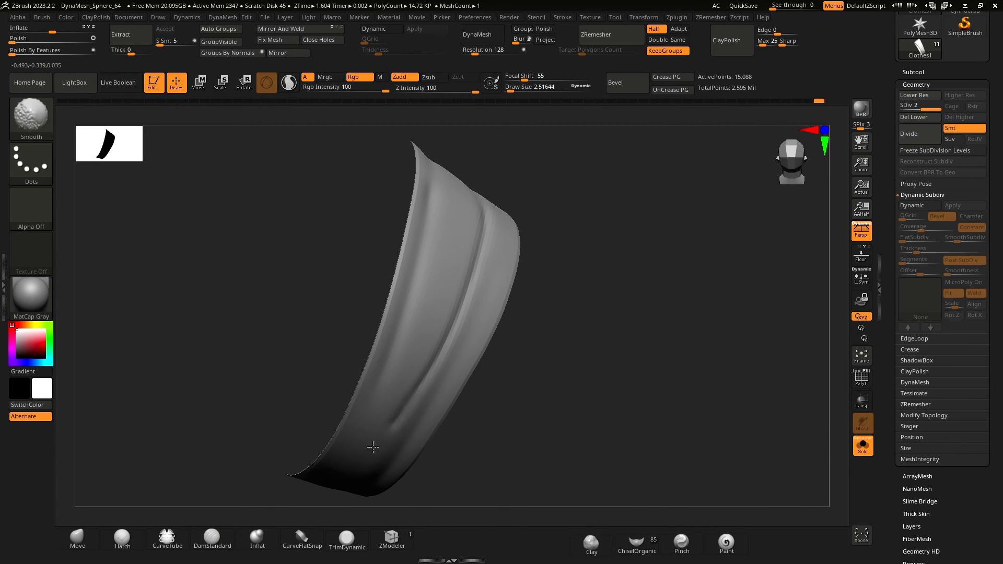
{"action": "left_click_drag", "start_coordinate": [468, 282], "coordinate": [478, 245], "text": "shift"}
{"action": "left_click_drag", "start_coordinate": [366, 235], "coordinate": [349, 259]}
Step: Show all wraps, isolate the narrow band near the elbow end, and carve and smooth long folds around it
{"action": "left_click_drag", "start_coordinate": [414, 182], "coordinate": [215, 225]}
{"action": "left_click_drag", "start_coordinate": [284, 204], "coordinate": [214, 235], "text": "alt"}
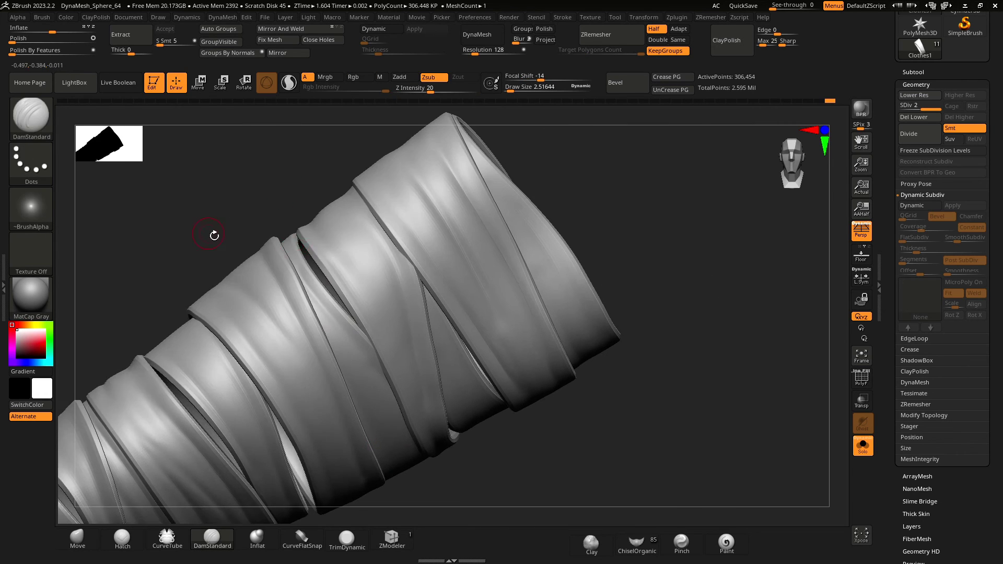
{"action": "left_click", "coordinate": [504, 201], "text": "ctrl+shift"}
{"action": "left_click_drag", "start_coordinate": [460, 149], "coordinate": [571, 279]}
{"action": "left_click_drag", "start_coordinate": [611, 359], "coordinate": [616, 388], "text": "shift"}
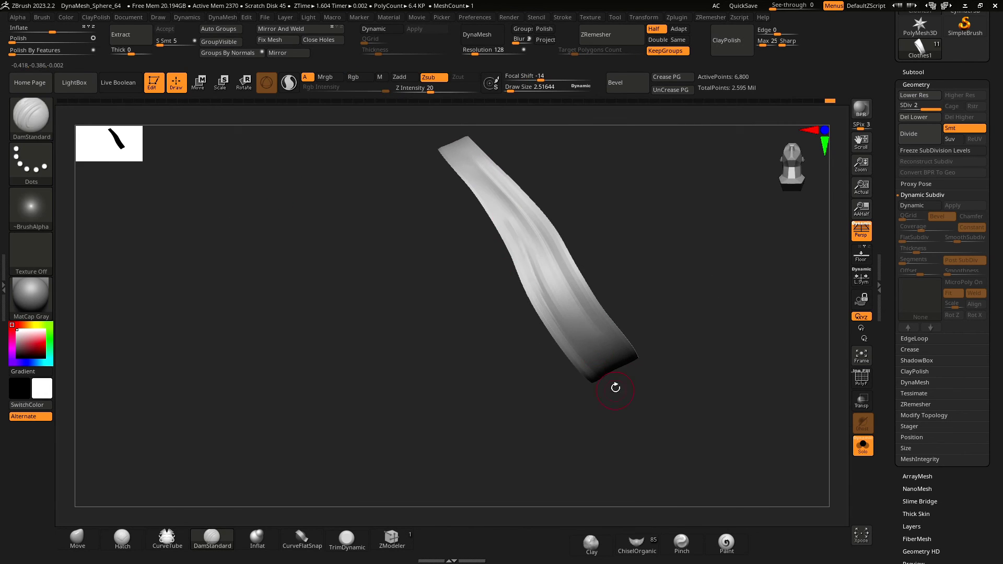
{"action": "left_click_drag", "start_coordinate": [511, 390], "coordinate": [444, 218], "text": "shift"}
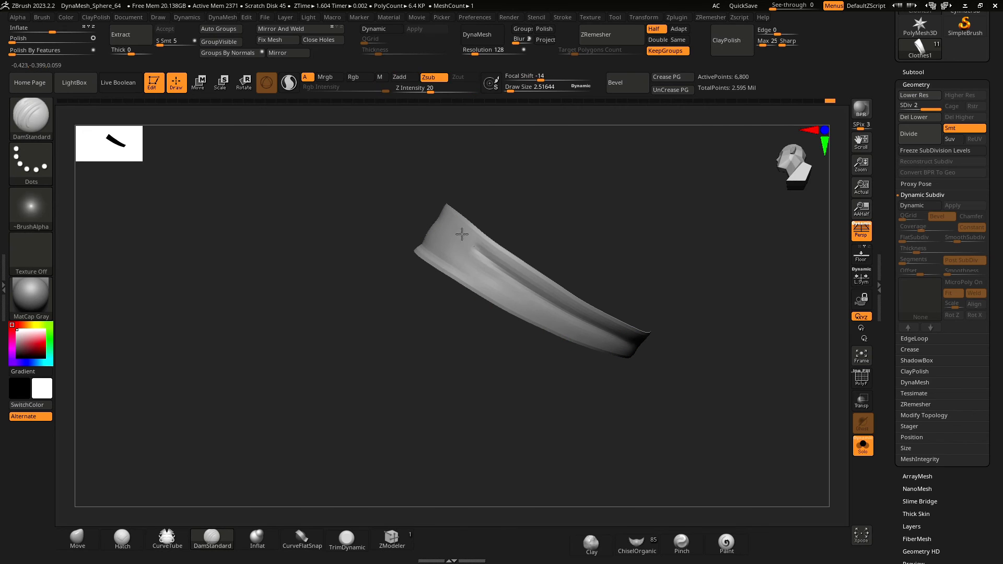
{"action": "left_click_drag", "start_coordinate": [608, 344], "coordinate": [707, 402], "text": "alt"}
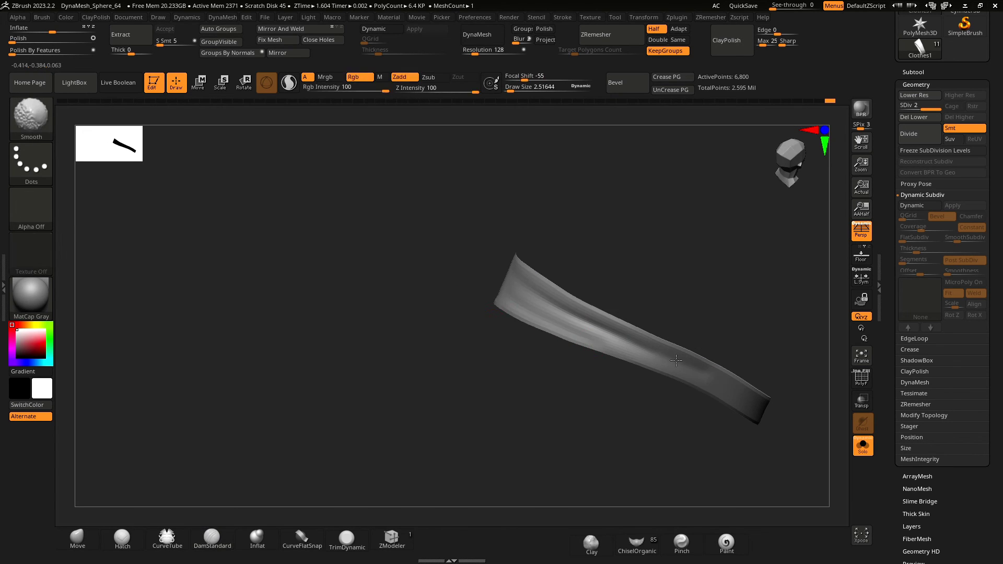
{"action": "left_click_drag", "start_coordinate": [265, 285], "coordinate": [292, 376]}
{"action": "left_click_drag", "start_coordinate": [524, 314], "coordinate": [691, 392]}
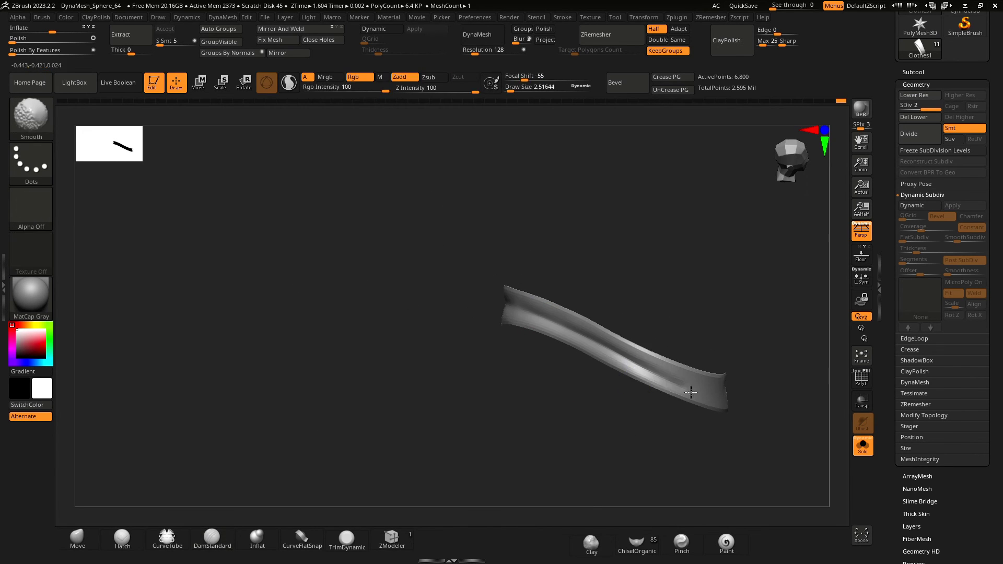
Step: Show all wraps, isolate the wide band near the elbow, smooth its dents, and carve cleaner lengthwise folds at draw size 2.51644
{"action": "left_click", "coordinate": [418, 355], "text": "ctrl+shift"}
{"action": "mouse_move", "coordinate": [418, 355]}
{"action": "left_mouse_down"}
{"action": "mouse_move", "coordinate": [363, 406]}
{"action": "mouse_move", "coordinate": [291, 322]}
{"action": "left_mouse_up"}
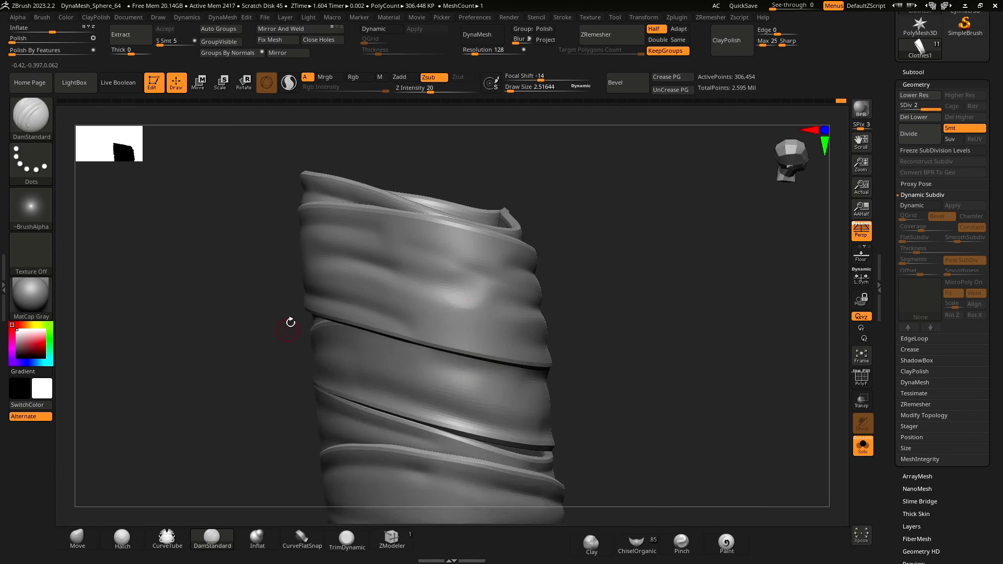
{"action": "left_click", "coordinate": [418, 262], "text": "ctrl+shift"}
{"action": "key", "text": "space"}
{"action": "left_click_drag", "start_coordinate": [450, 307], "coordinate": [456, 306]}
{"action": "left_click_drag", "start_coordinate": [481, 298], "coordinate": [442, 291], "text": "shift"}
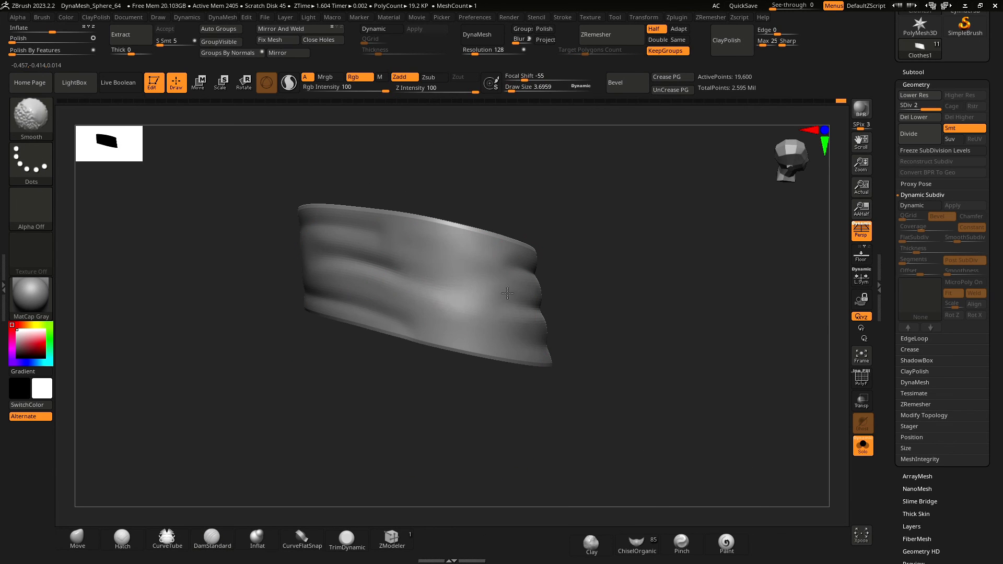
{"action": "key", "text": "space"}
{"action": "left_click_drag", "start_coordinate": [329, 253], "coordinate": [363, 263]}
{"action": "key", "text": "space"}
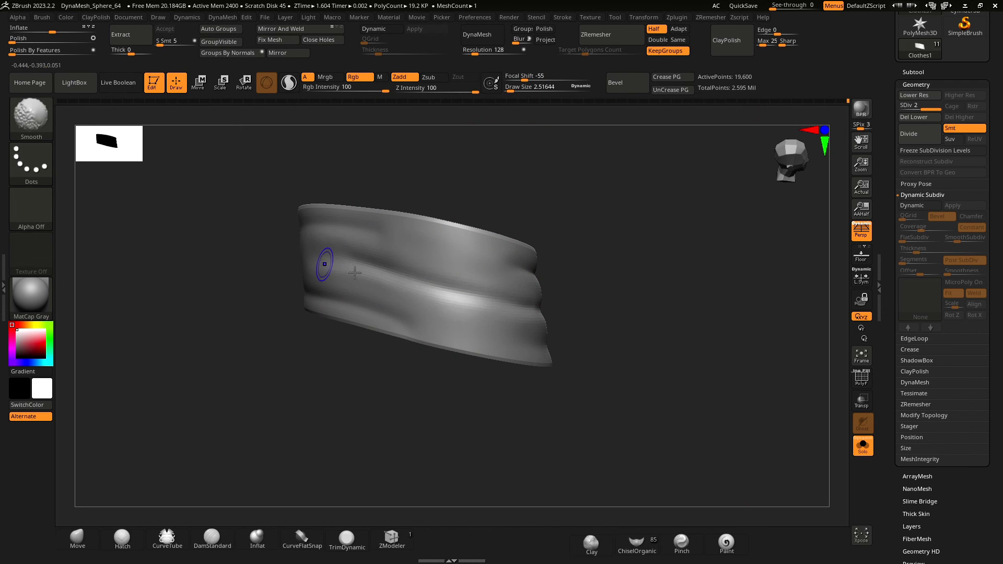
{"action": "left_click_drag", "start_coordinate": [292, 376], "coordinate": [363, 308]}
{"action": "left_click_drag", "start_coordinate": [430, 397], "coordinate": [405, 338], "text": "alt"}
Step: Show all wraps, isolate a tapered mid-forearm band, and carve fine folds along it at draw size 2.05308
{"action": "left_click", "coordinate": [406, 338], "text": "ctrl+shift"}
{"action": "mouse_move", "coordinate": [292, 334]}
{"action": "left_mouse_down"}
{"action": "mouse_move", "coordinate": [186, 355]}
{"action": "mouse_move", "coordinate": [273, 412]}
{"action": "mouse_move", "coordinate": [528, 354]}
{"action": "mouse_move", "coordinate": [392, 448]}
{"action": "mouse_move", "coordinate": [461, 381]}
{"action": "left_mouse_up"}
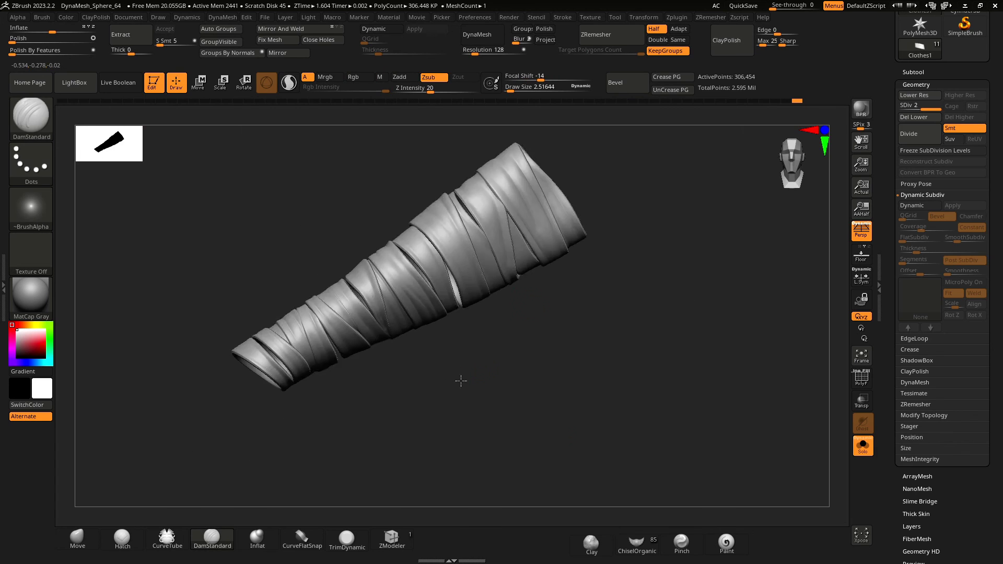
{"action": "left_click", "coordinate": [413, 320], "text": "ctrl+shift"}
{"action": "left_click_drag", "start_coordinate": [413, 320], "coordinate": [386, 298]}
{"action": "left_click_drag", "start_coordinate": [434, 348], "coordinate": [339, 328]}
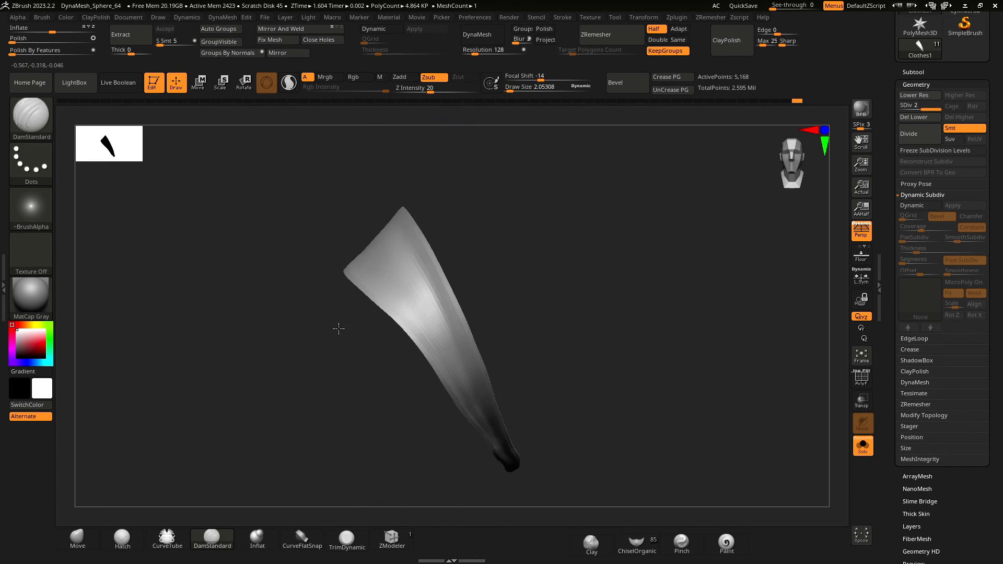
{"action": "left_click_drag", "start_coordinate": [501, 436], "coordinate": [321, 393]}
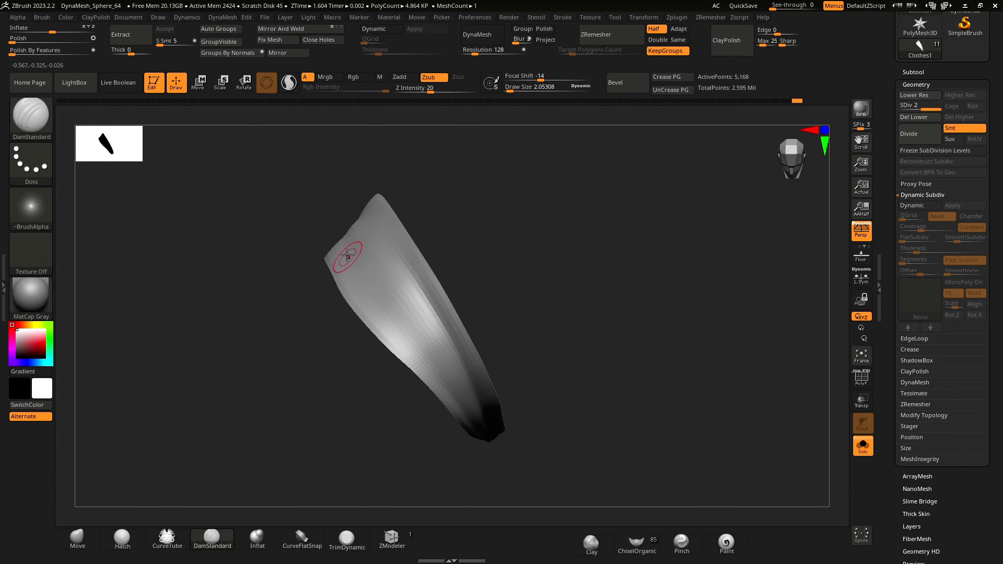
{"action": "left_click_drag", "start_coordinate": [470, 416], "coordinate": [184, 284]}
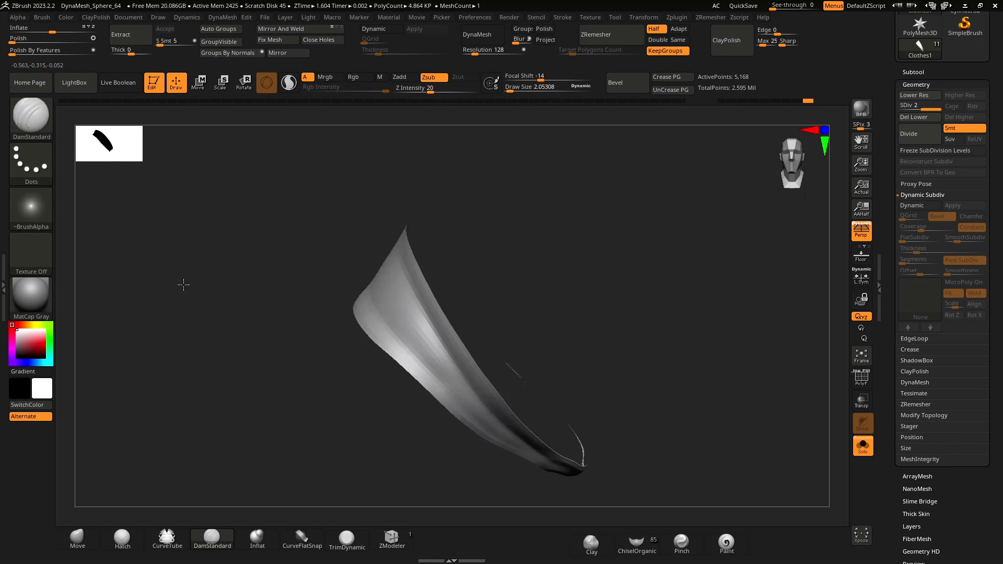
Step: Show all wraps, isolate the neighbouring straight band, and carve and smooth deep folds around its length
{"action": "key", "text": "s"}
{"action": "left_click_drag", "start_coordinate": [271, 291], "coordinate": [271, 323], "text": "alt"}
{"action": "left_click", "coordinate": [418, 292], "text": "alt"}
{"action": "key", "text": "s"}
{"action": "left_click_drag", "start_coordinate": [544, 449], "coordinate": [608, 456]}
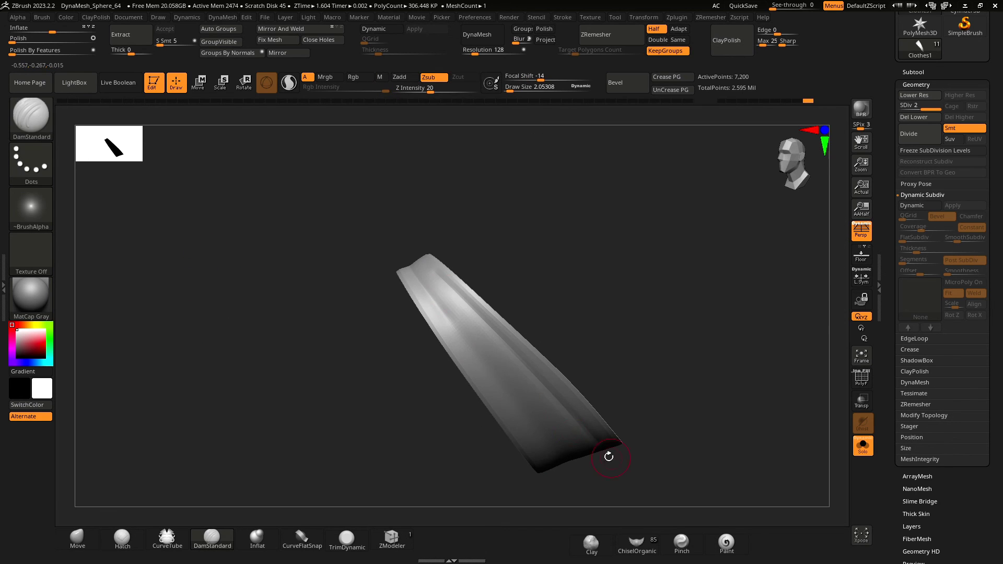
{"action": "left_click_drag", "start_coordinate": [473, 418], "coordinate": [376, 312]}
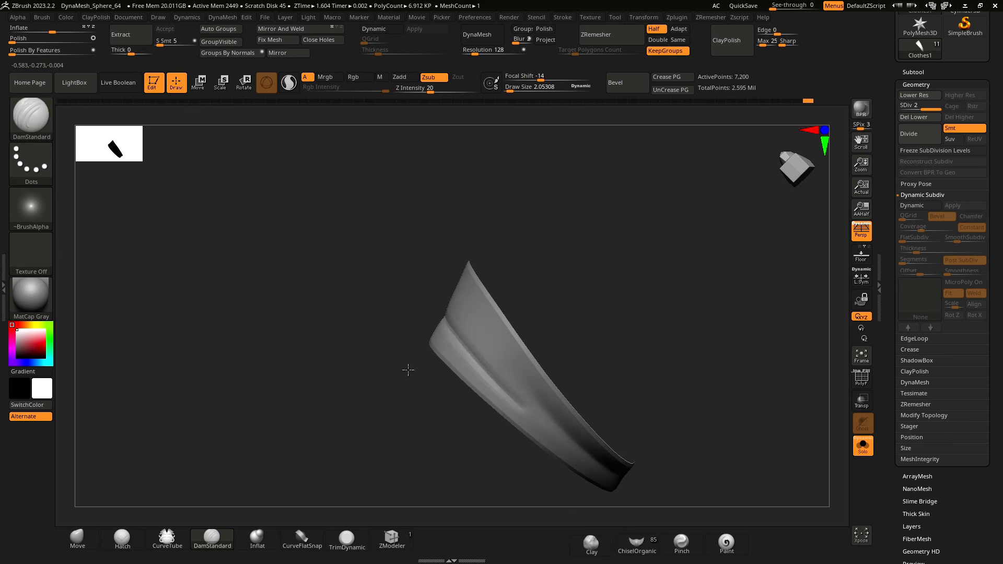
{"action": "left_click_drag", "start_coordinate": [523, 460], "coordinate": [417, 341]}
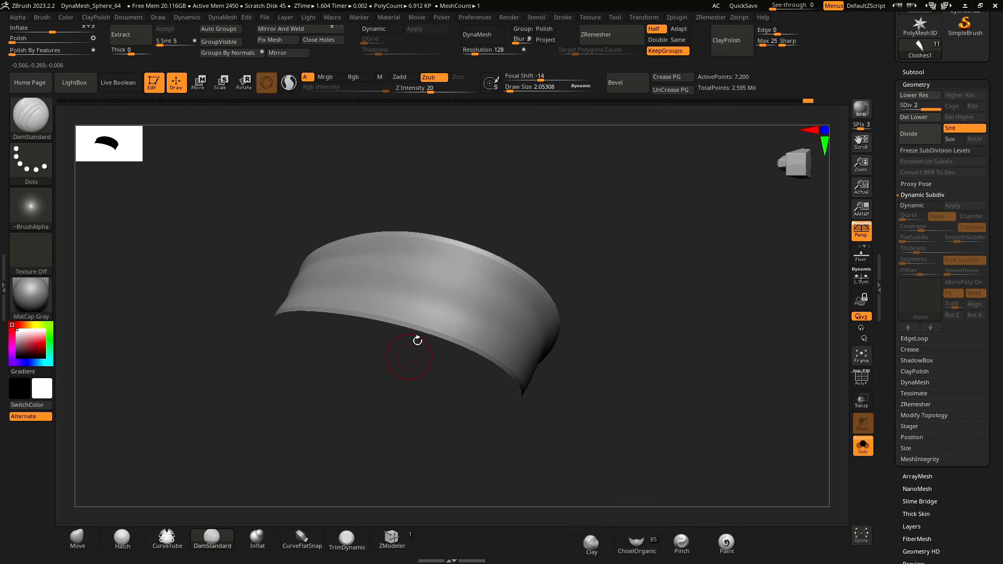
{"action": "mouse_move", "coordinate": [451, 311]}
{"action": "left_mouse_down"}
{"action": "mouse_move", "coordinate": [351, 365]}
{"action": "mouse_move", "coordinate": [255, 282]}
{"action": "mouse_move", "coordinate": [457, 327]}
{"action": "mouse_move", "coordinate": [439, 425]}
{"action": "left_mouse_up"}
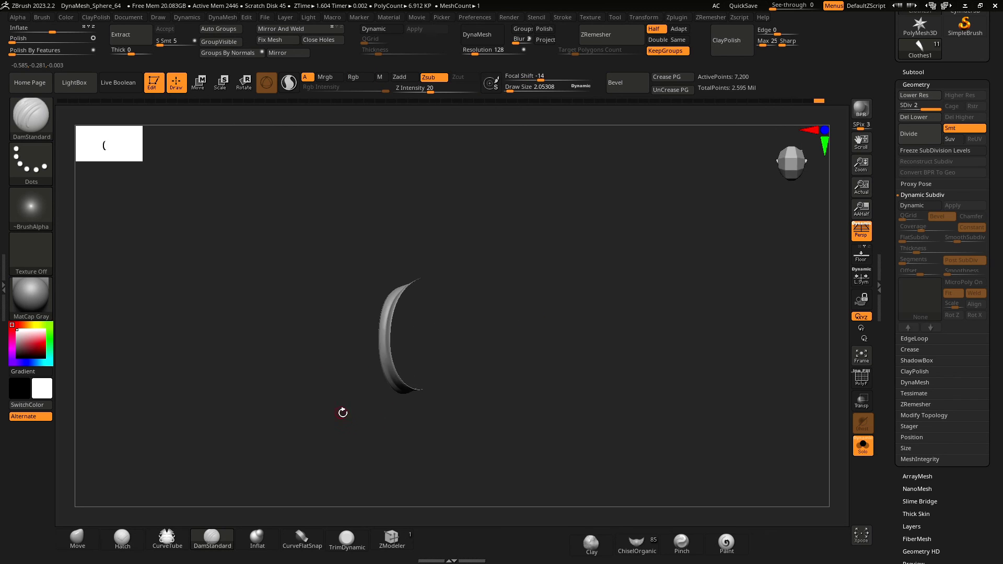
Step: Turn off Solo and bring back all hidden wraps on the character's arm
{"action": "left_click", "coordinate": [863, 446]}
{"action": "left_click_drag", "start_coordinate": [474, 220], "coordinate": [528, 345]}
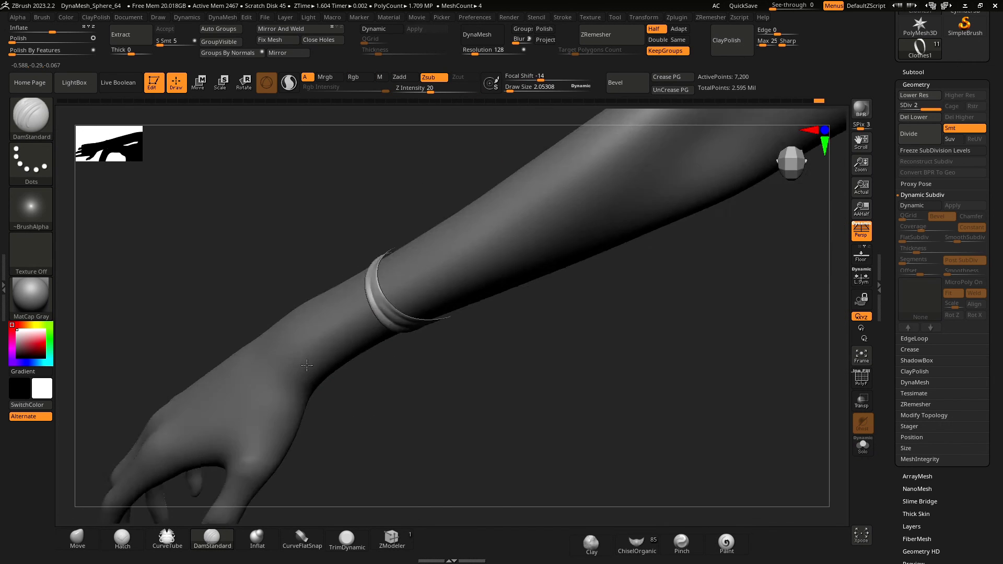
{"action": "left_click", "coordinate": [280, 321], "text": "ctrl+shift"}
{"action": "mouse_move", "coordinate": [280, 321]}
{"action": "left_mouse_down"}
{"action": "mouse_move", "coordinate": [409, 359]}
{"action": "mouse_move", "coordinate": [432, 352]}
{"action": "mouse_move", "coordinate": [374, 317]}
{"action": "left_mouse_up"}
Step: Mask every wrap except one upper forearm band and reshape that band with the Move brush at draw size 13.17368
{"action": "key", "text": "space"}
{"action": "left_click_drag", "start_coordinate": [407, 252], "coordinate": [424, 252]}
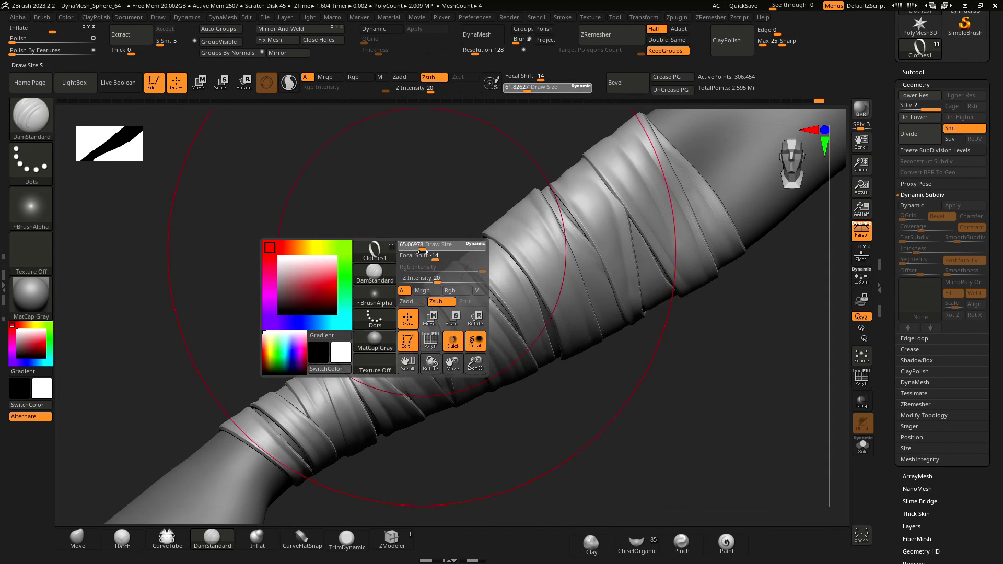
{"action": "left_click", "coordinate": [598, 227], "text": "ctrl+shift"}
{"action": "left_click", "coordinate": [408, 218], "text": "ctrl+shift"}
{"action": "left_click", "coordinate": [408, 215], "text": "ctrl"}
{"action": "left_click_drag", "start_coordinate": [407, 217], "coordinate": [411, 168]}
{"action": "key", "text": "b"}
{"action": "key", "text": "m"}
{"action": "key", "text": "v"}
{"action": "key", "text": "space"}
{"action": "left_click_drag", "start_coordinate": [600, 249], "coordinate": [606, 249]}
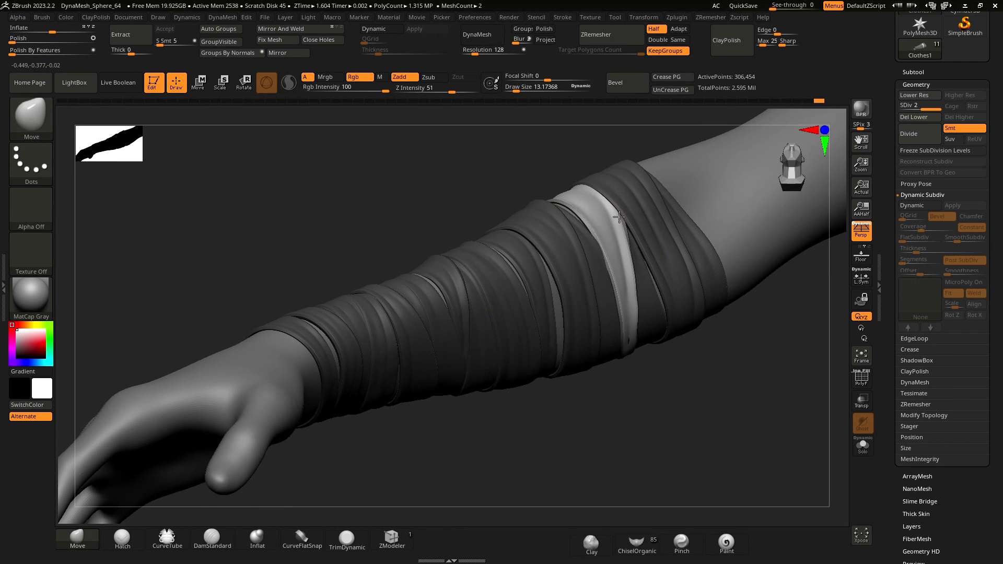
{"action": "mouse_move", "coordinate": [374, 240]}
{"action": "left_mouse_down"}
{"action": "mouse_move", "coordinate": [343, 233]}
{"action": "mouse_move", "coordinate": [360, 256]}
{"action": "left_mouse_up"}
Step: Refine the wraps' fit with the Move brush at draw size 7.06577 and save the tool with the whole character in view
{"action": "key", "text": "space"}
{"action": "left_click_drag", "start_coordinate": [503, 261], "coordinate": [496, 261]}
{"action": "mouse_move", "coordinate": [370, 291]}
{"action": "left_mouse_down", "text": "alt"}
{"action": "mouse_move", "coordinate": [558, 407]}
{"action": "mouse_move", "coordinate": [426, 376]}
{"action": "left_mouse_up", "text": "alt"}
{"action": "left_click_drag", "start_coordinate": [726, 389], "coordinate": [347, 409]}
{"action": "scroll", "coordinate": [943, 102], "scroll_direction": "up", "scroll_amount": 3}
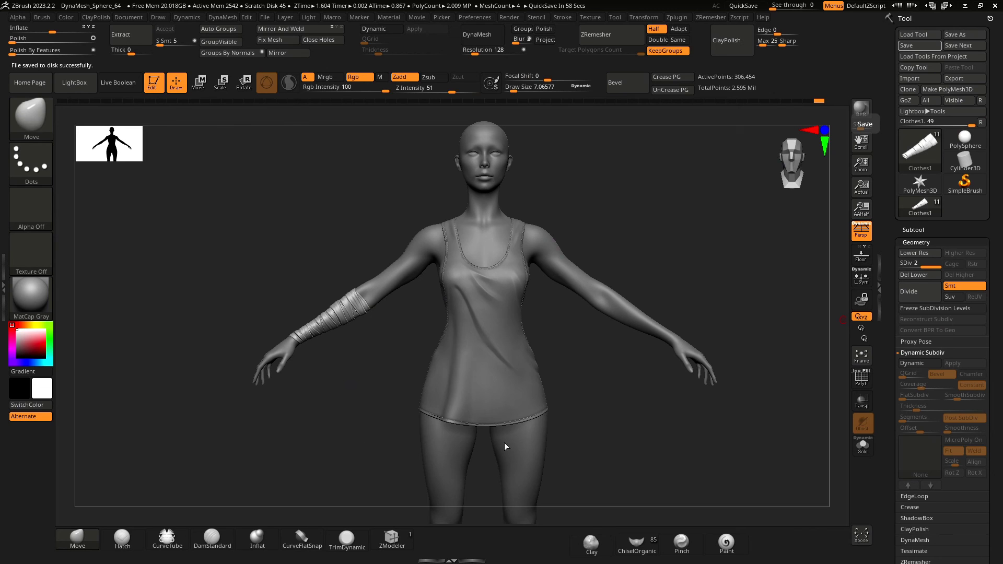
Step: Place canvas snapshots of the wrapped arm and isolated wraps to compare the bandages from different angles
{"action": "left_click_drag", "start_coordinate": [506, 446], "coordinate": [161, 286]}
{"action": "left_click", "coordinate": [299, 400]}
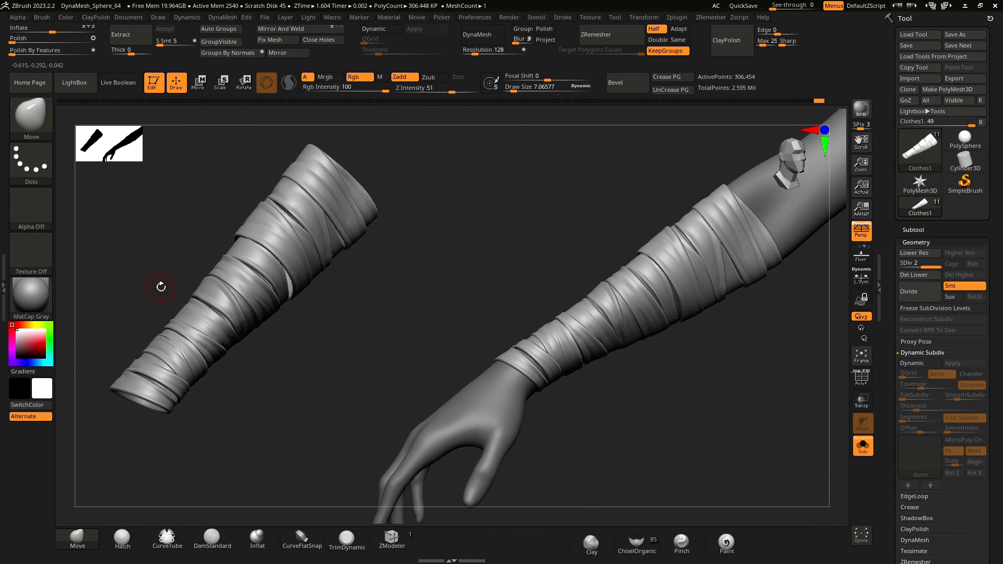
{"action": "left_click_drag", "start_coordinate": [343, 343], "coordinate": [294, 410]}
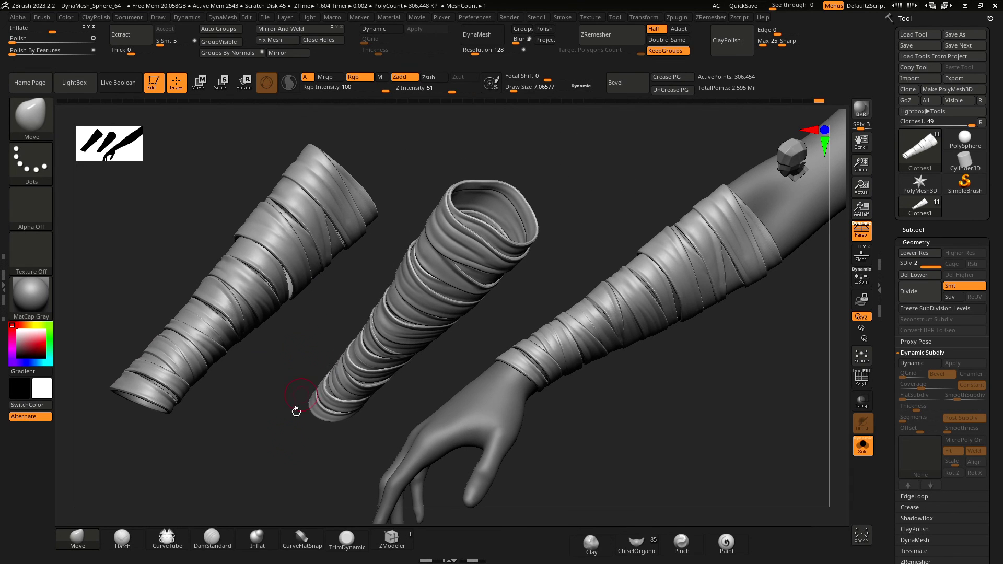